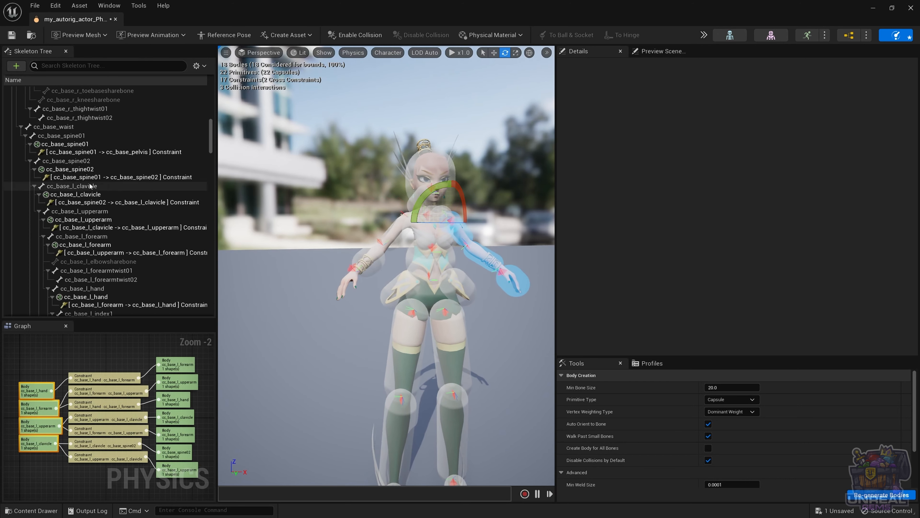
# Move the cc_base_r_clavicle physics body onto the character's right shoulder.
pyautogui.scroll(-3, 82, 225)
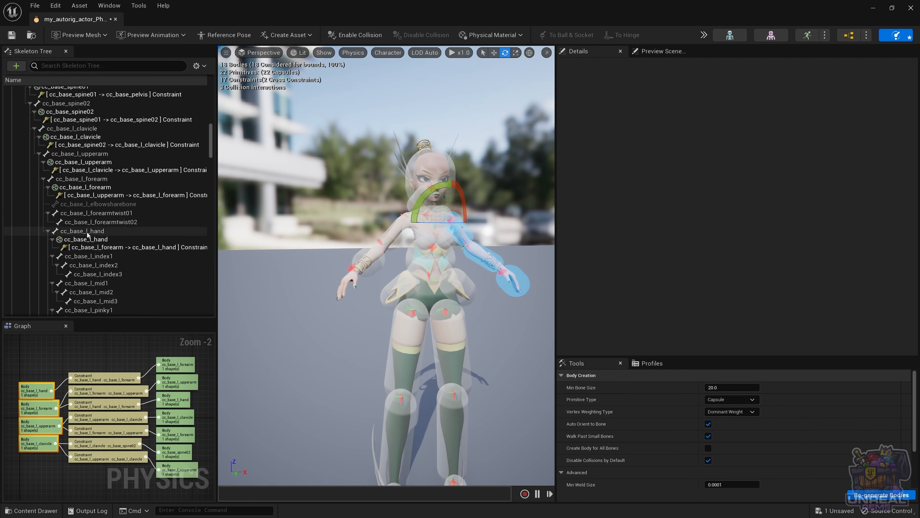
pyautogui.scroll(-10, 86, 230)
pyautogui.scroll(-15, 86, 230)
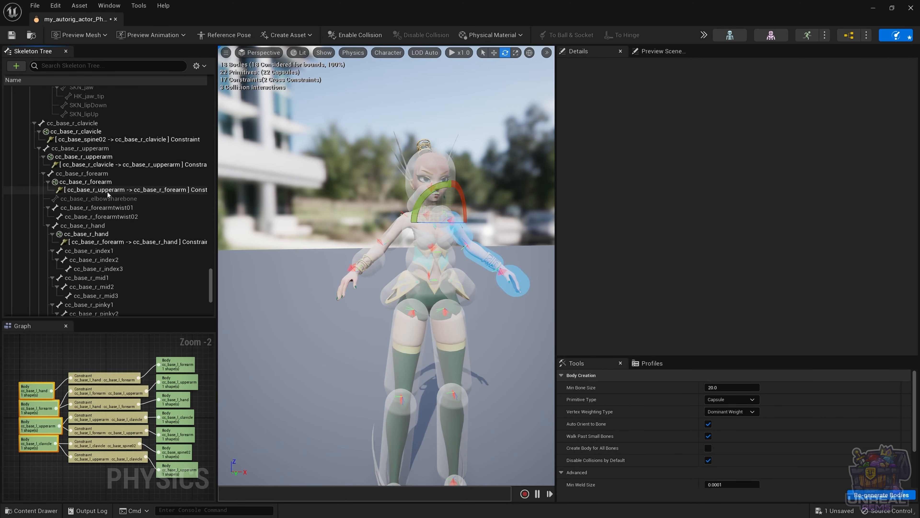
pyautogui.click(79, 177)
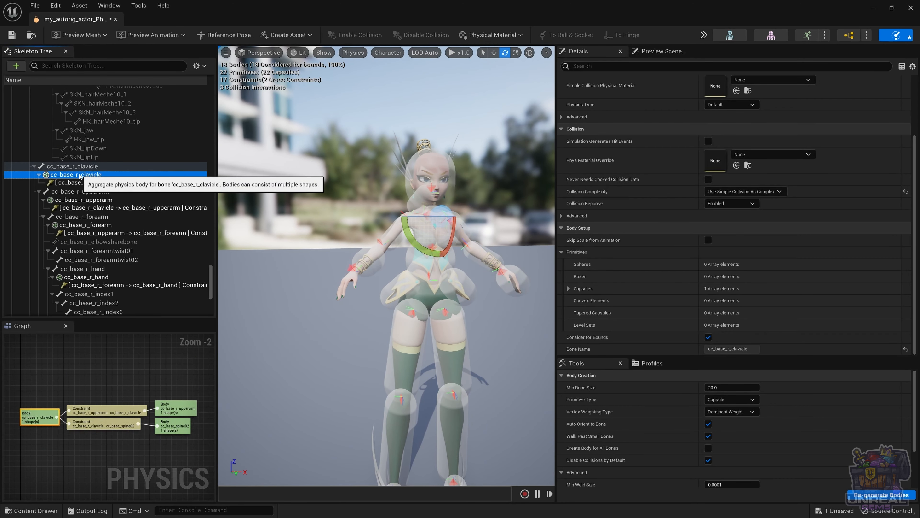
pyautogui.press('r')
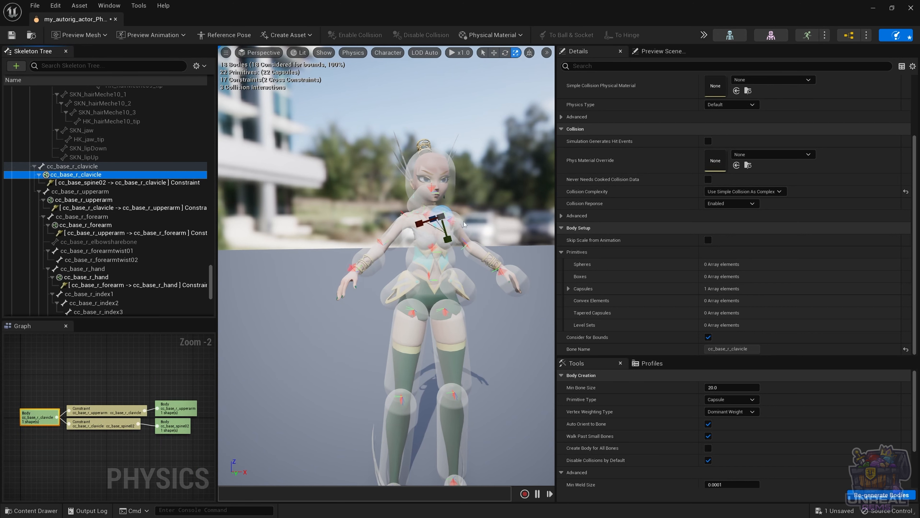
pyautogui.moveTo(463, 217); pyautogui.dragTo(432, 227)
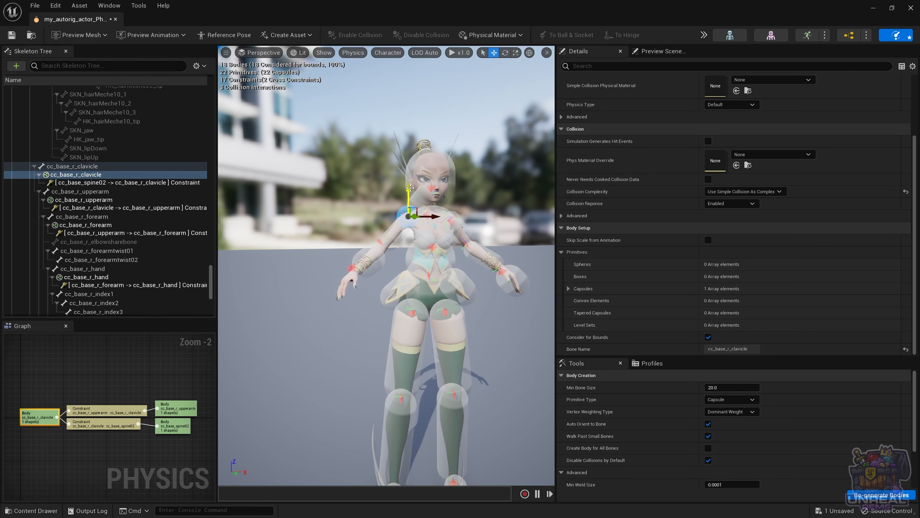
pyautogui.keyDown('alt'); pyautogui.moveTo(408, 193); pyautogui.dragTo(454, 241); pyautogui.keyUp('alt')
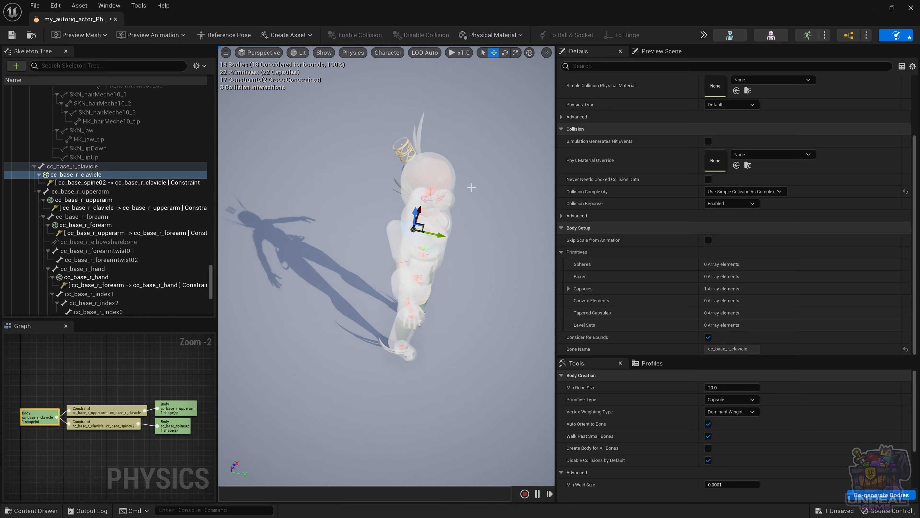
# Shift the cc_base_spine02 to cc_base_r_clavicle constraint outward to the right shoulder, at a parent position of about -7.8, -16.7, -0.25.
pyautogui.click(117, 182)
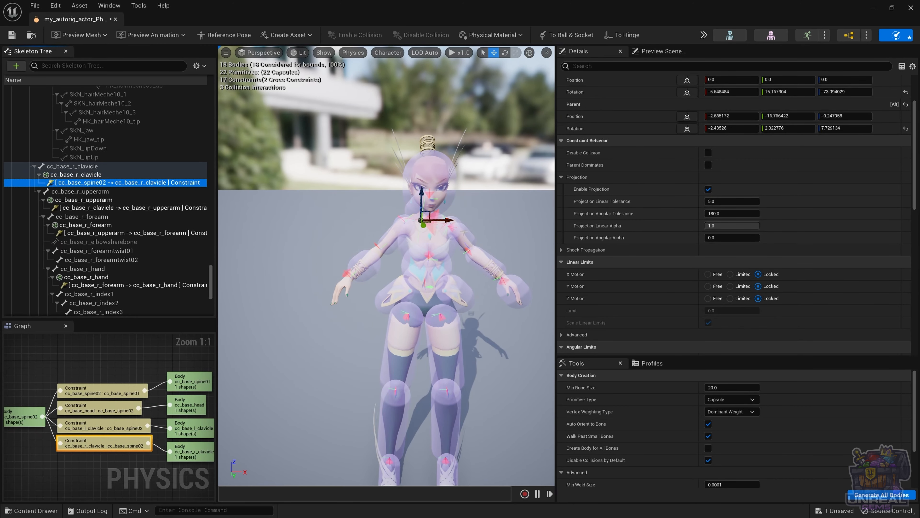
pyautogui.moveTo(448, 222); pyautogui.dragTo(441, 222)
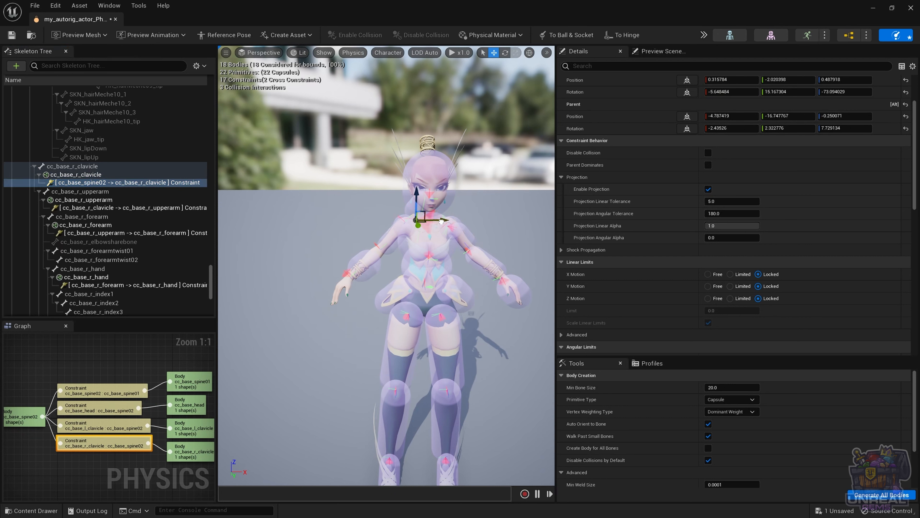
pyautogui.keyDown('alt'); pyautogui.moveTo(386, 232); pyautogui.dragTo(359, 191); pyautogui.keyUp('alt')
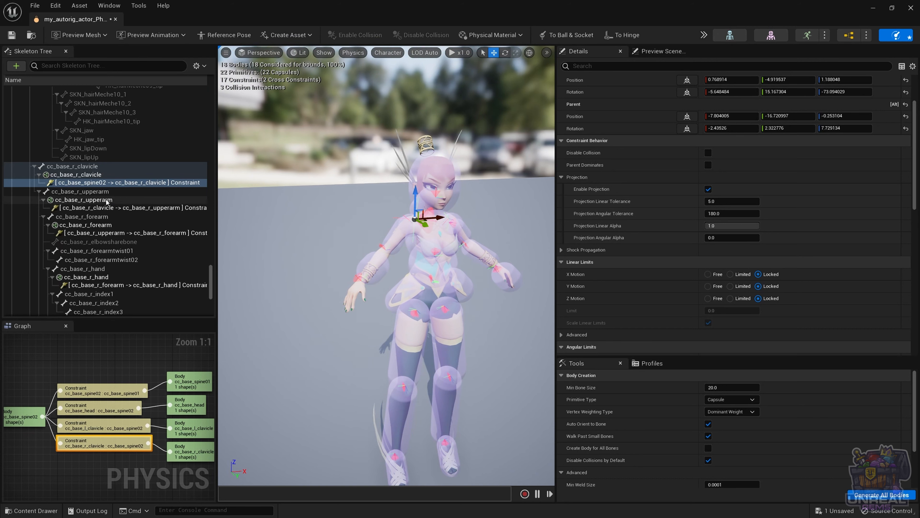
# Move and rotate the cc_base_r_hand body so it encloses the right hand, and check its constraint to the forearm.
pyautogui.click(167, 199)
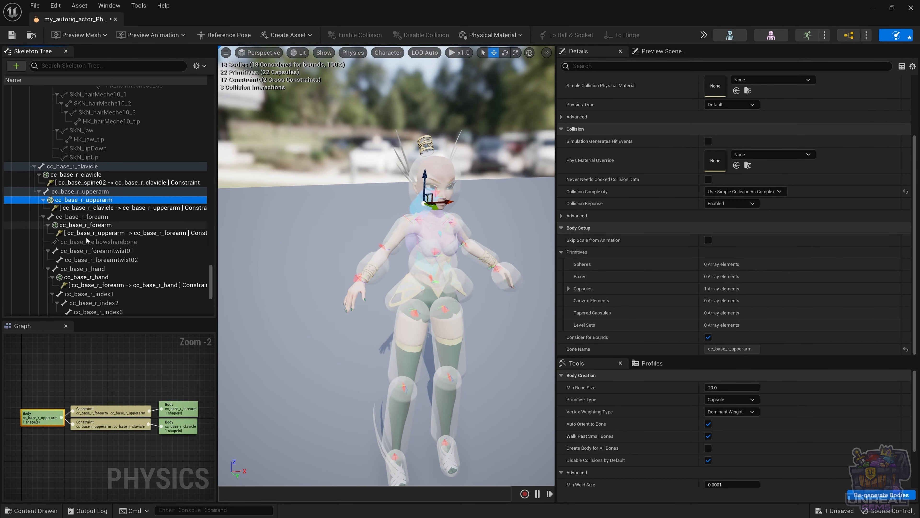
pyautogui.click(87, 278)
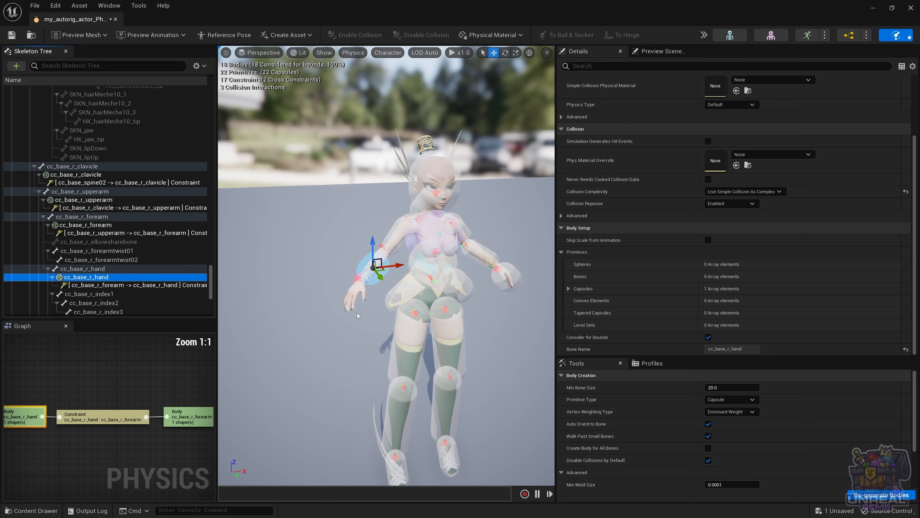
pyautogui.moveTo(395, 266); pyautogui.dragTo(382, 295)
pyautogui.keyDown('alt'); pyautogui.moveTo(382, 295); pyautogui.dragTo(342, 256); pyautogui.keyUp('alt')
pyautogui.keyDown('alt'); pyautogui.moveTo(343, 256); pyautogui.dragTo(376, 308); pyautogui.keyUp('alt')
pyautogui.press('e')
pyautogui.moveTo(393, 296)
pyautogui.mouseDown()
pyautogui.moveTo(399, 268)
pyautogui.moveTo(385, 307)
pyautogui.mouseUp()
pyautogui.press('w')
pyautogui.click(329, 305)
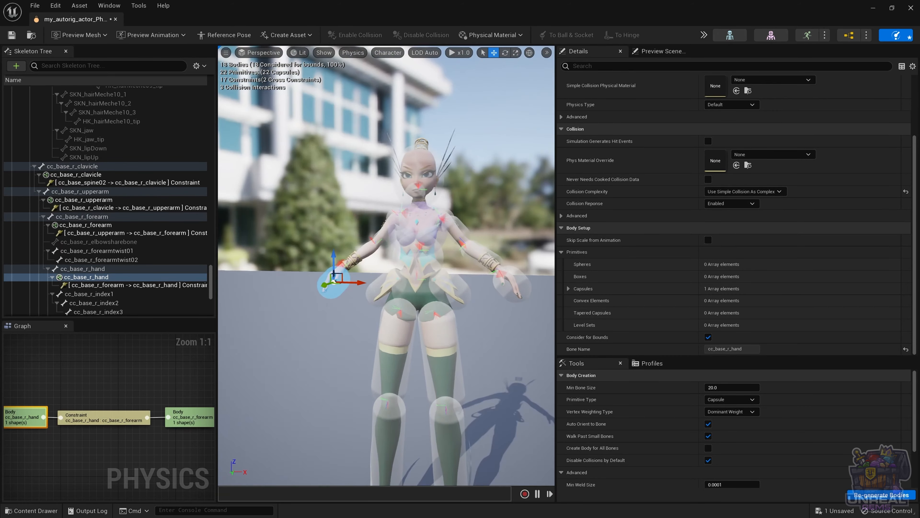
pyautogui.keyDown('alt'); pyautogui.moveTo(274, 252); pyautogui.dragTo(333, 228); pyautogui.keyUp('alt')
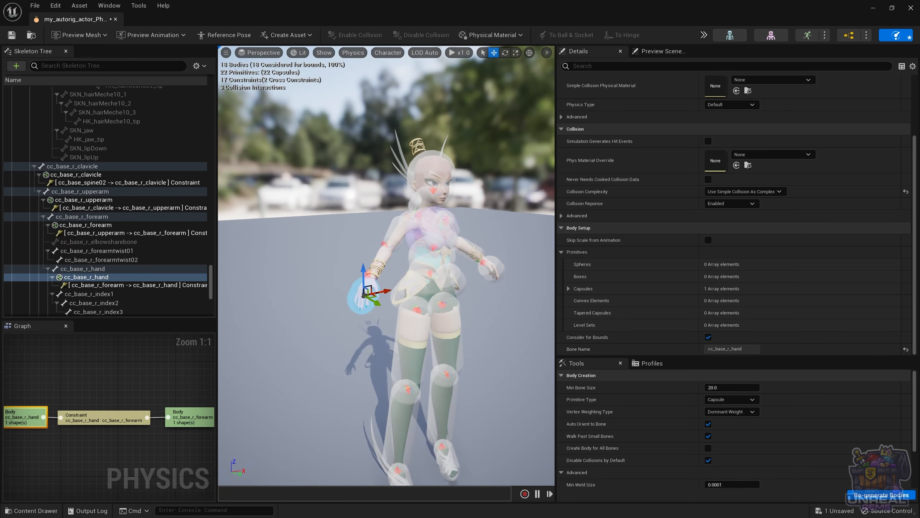
pyautogui.click(119, 285)
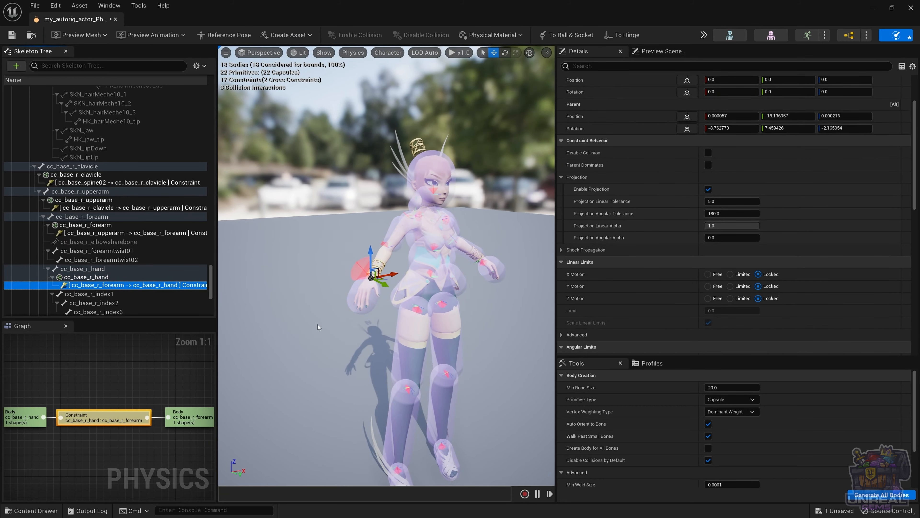
pyautogui.moveTo(335, 247)
pyautogui.keyDown('alt'); pyautogui.mouseDown()
pyautogui.moveTo(435, 254)
pyautogui.moveTo(399, 221)
pyautogui.moveTo(359, 225)
pyautogui.moveTo(311, 268)
pyautogui.moveTo(341, 265)
pyautogui.mouseUp(); pyautogui.keyUp('alt')
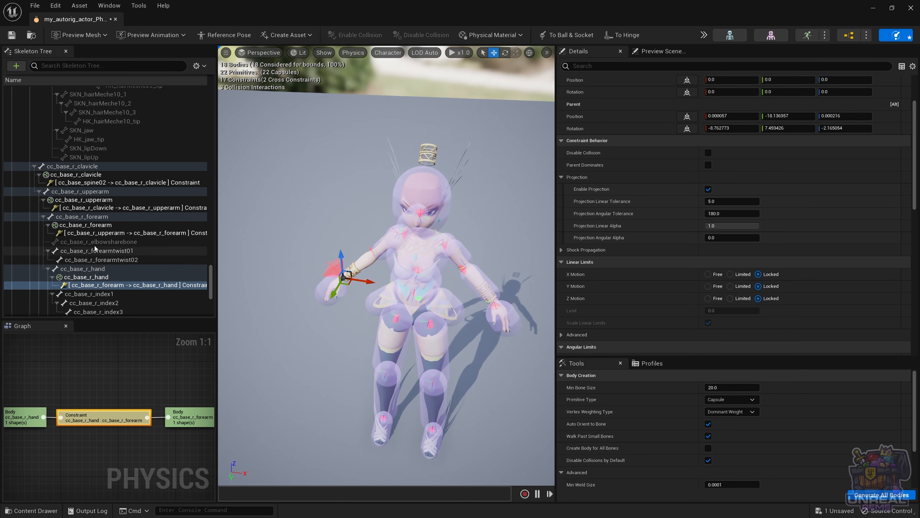
# Move the cc_base_r_forearm body onto the right forearm, checking its alignment from several angles.
pyautogui.click(86, 224)
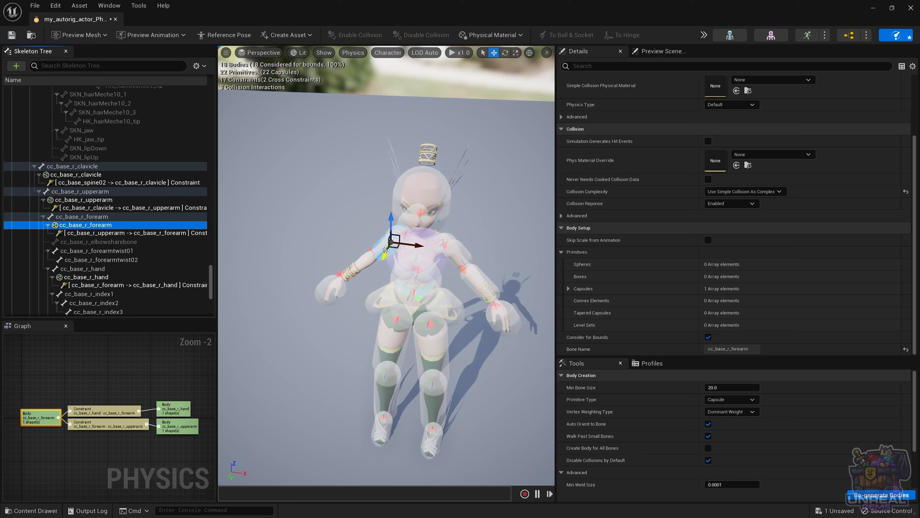
pyautogui.moveTo(386, 250); pyautogui.dragTo(364, 250)
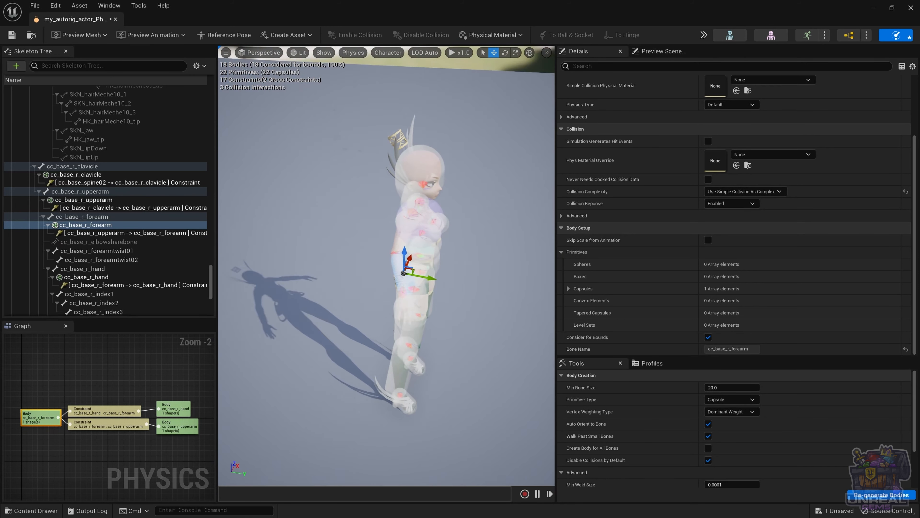
pyautogui.keyDown('alt'); pyautogui.moveTo(369, 248); pyautogui.dragTo(364, 251); pyautogui.keyUp('alt')
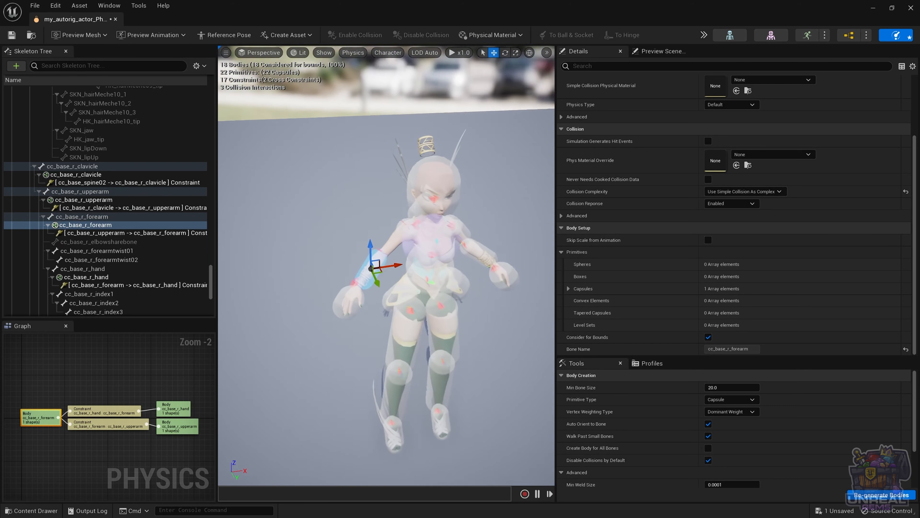
pyautogui.keyDown('alt'); pyautogui.moveTo(386, 265); pyautogui.dragTo(392, 234); pyautogui.keyUp('alt')
# Move the cc_base_r_upperarm body onto the right upper arm, aligning it from the front and above.
pyautogui.click(94, 202)
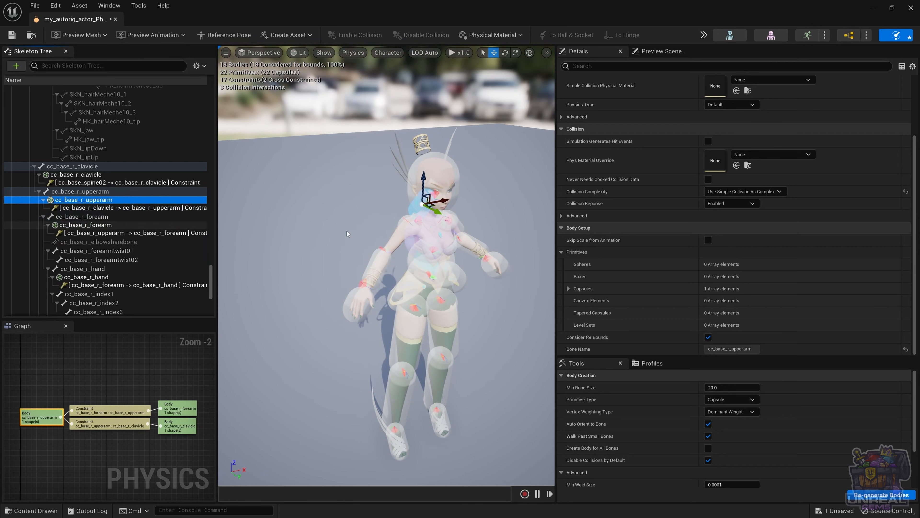
pyautogui.moveTo(438, 198); pyautogui.dragTo(401, 183)
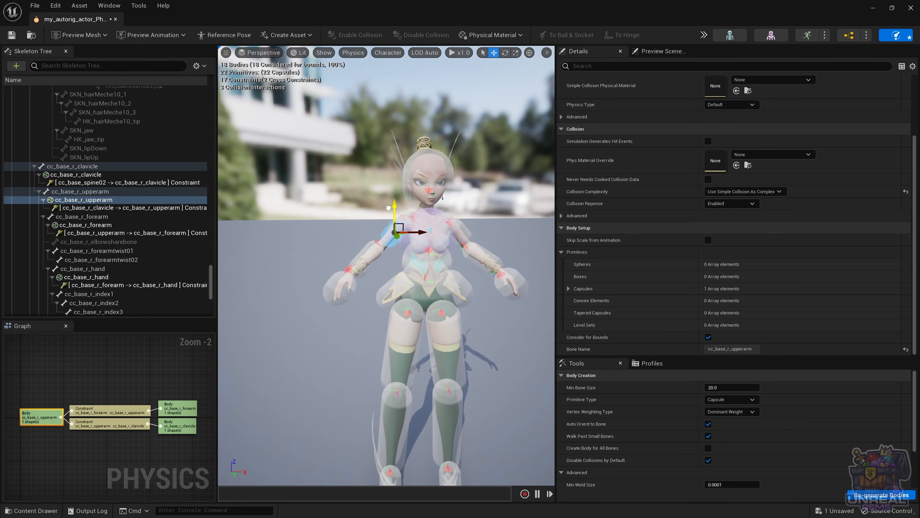
pyautogui.keyDown('alt'); pyautogui.moveTo(423, 237); pyautogui.dragTo(495, 301); pyautogui.keyUp('alt')
pyautogui.keyDown('alt'); pyautogui.moveTo(426, 260); pyautogui.dragTo(438, 238); pyautogui.keyUp('alt')
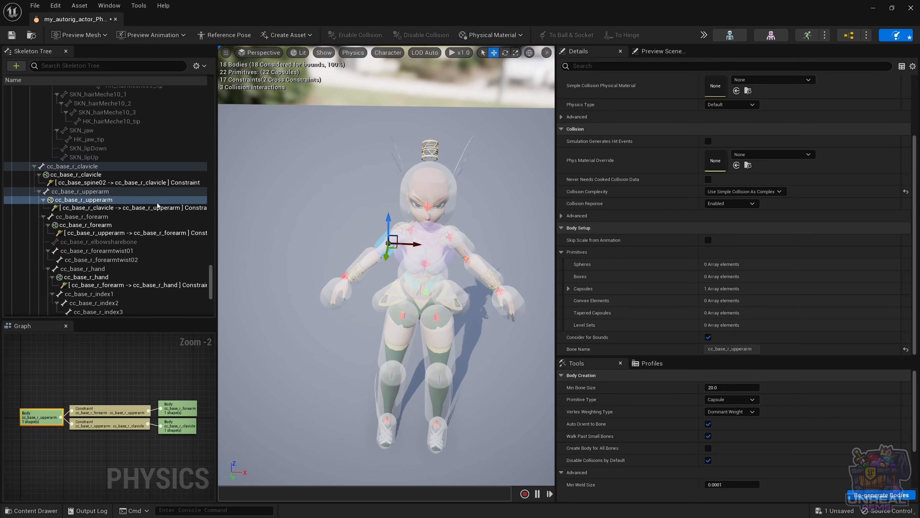
# Examine the right clavicle's constraint to cc_base_spine02 and its constraint to the right upper arm up close.
pyautogui.click(142, 183)
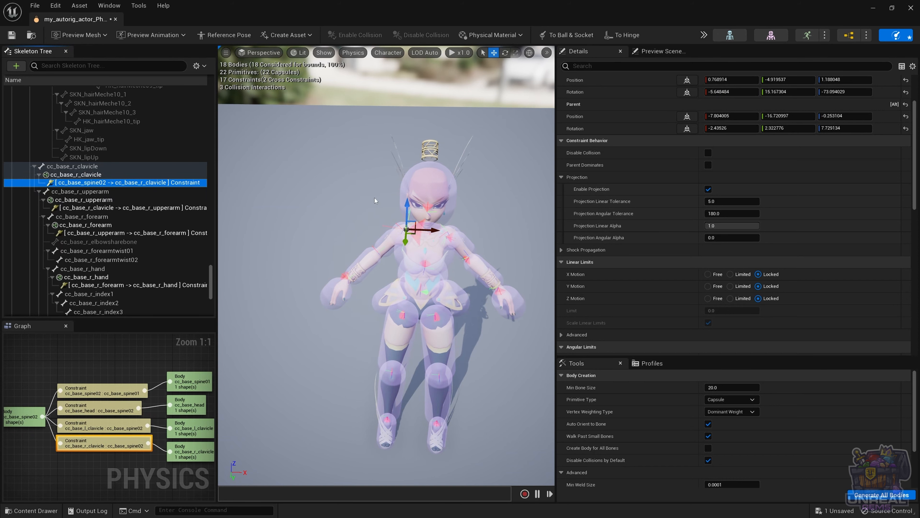
pyautogui.keyDown('alt'); pyautogui.moveTo(374, 198); pyautogui.dragTo(458, 235); pyautogui.keyUp('alt')
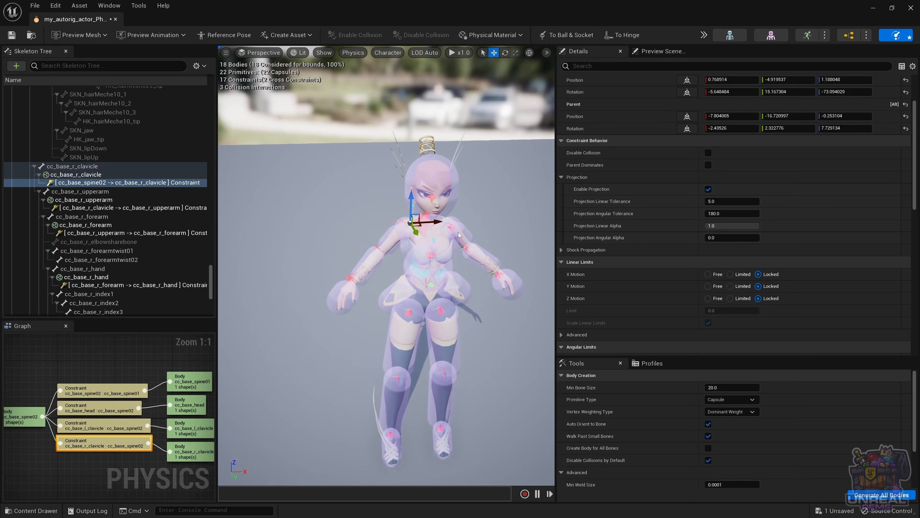
pyautogui.click(405, 224)
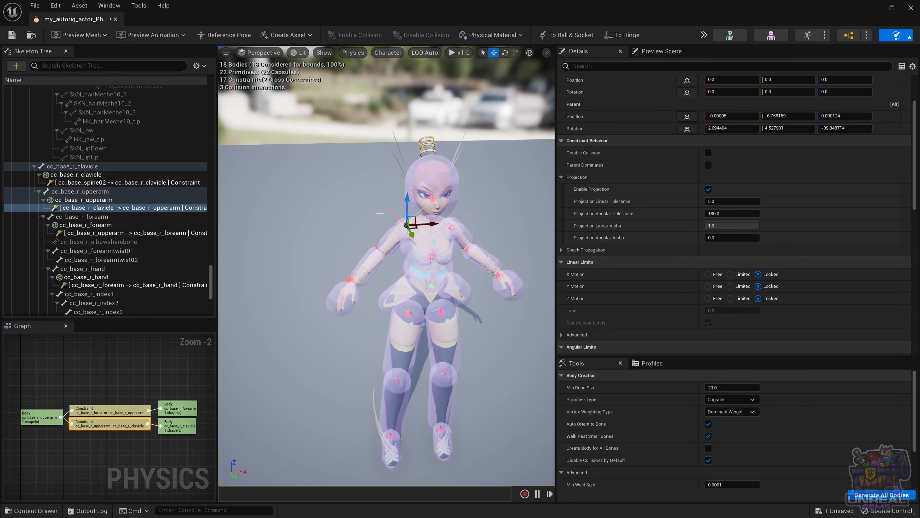
pyautogui.click(394, 222)
pyautogui.click(405, 221)
pyautogui.scroll(5, 391, 214)
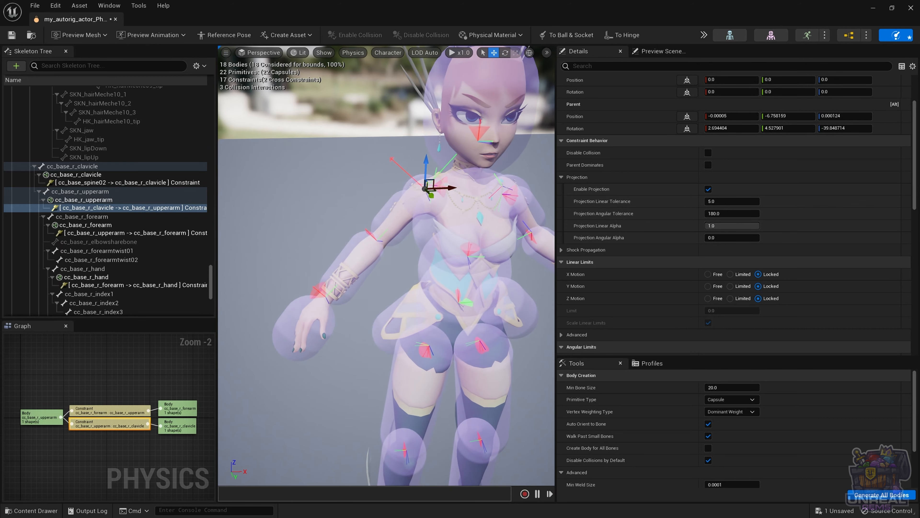
# Select the cc_base_r_clavicle body, then run and stop the physics simulation to test the right arm.
pyautogui.click(408, 191)
pyautogui.click(386, 187)
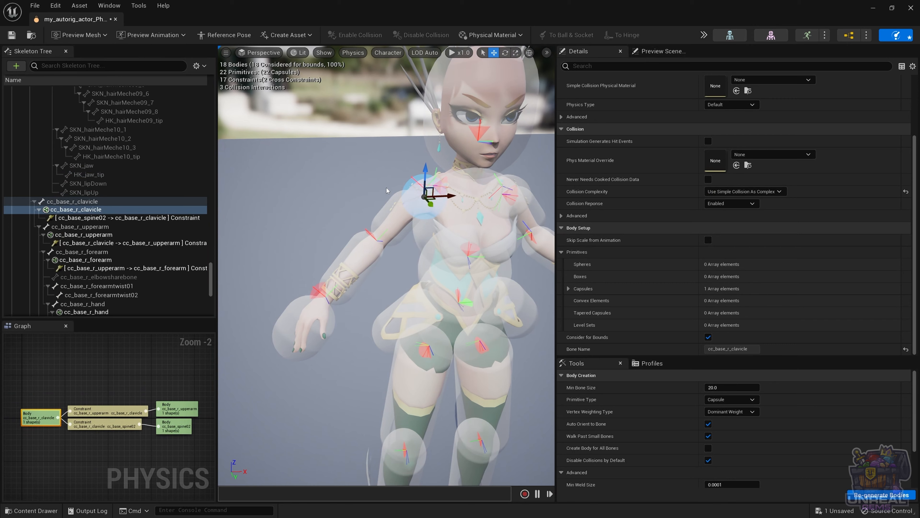
pyautogui.hotkey('alt', 's')
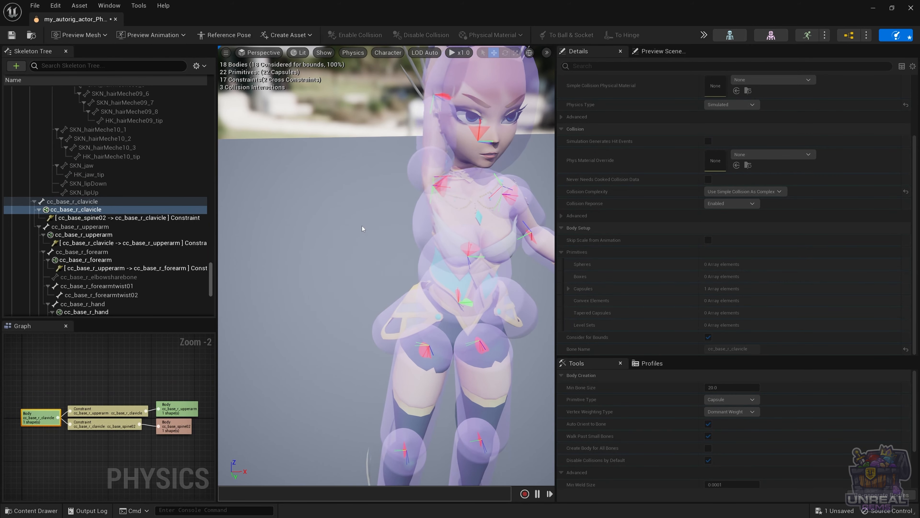
pyautogui.hotkey('alt', 's')
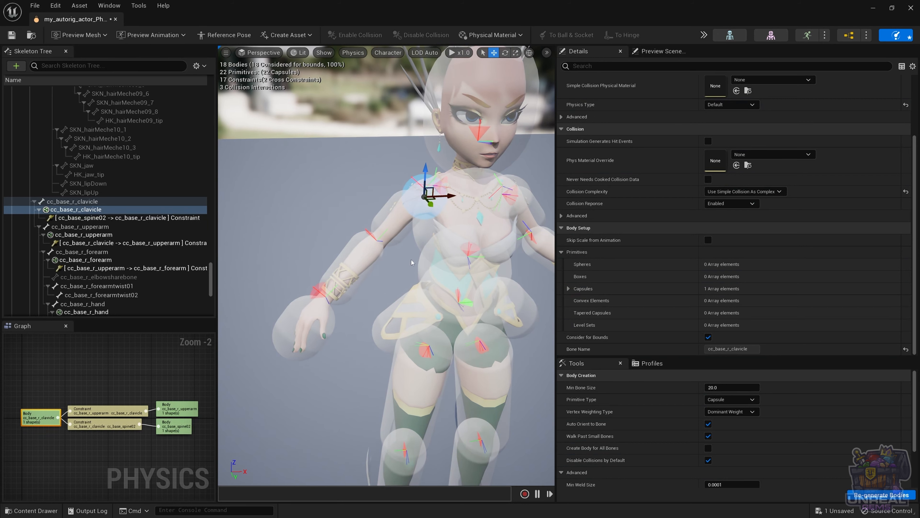
# Rotate the cc_base_spine02 to cc_base_r_clavicle constraint to a parent rotation of about 156.4, -4.9, 170.1.
pyautogui.click(441, 211)
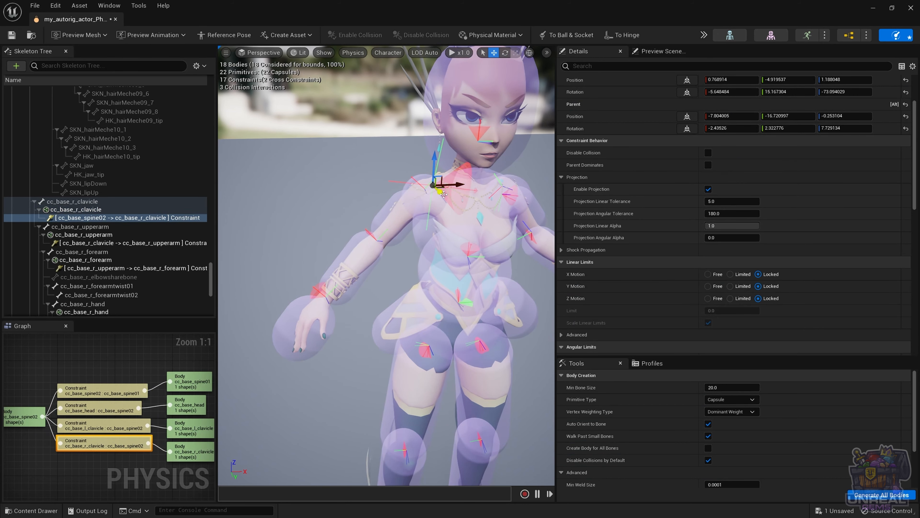
pyautogui.press('e')
pyautogui.moveTo(426, 196); pyautogui.dragTo(391, 190)
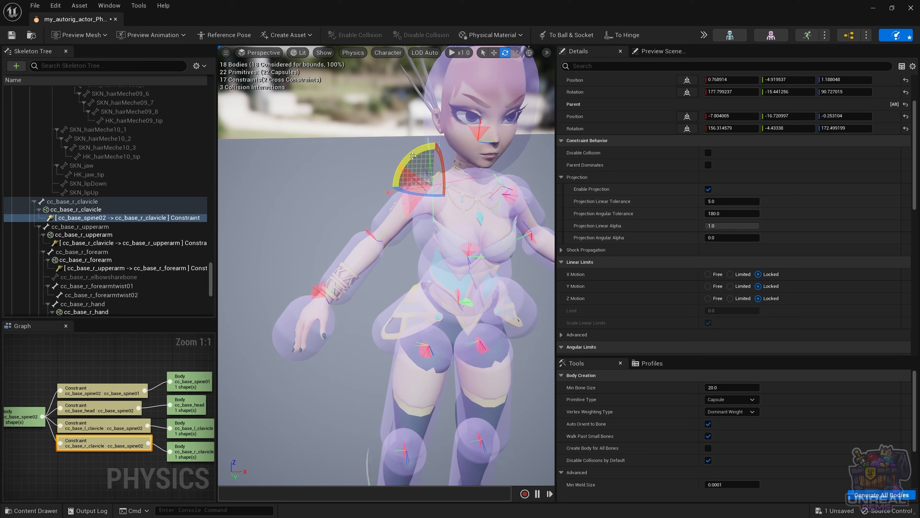
pyautogui.moveTo(413, 156); pyautogui.dragTo(473, 184)
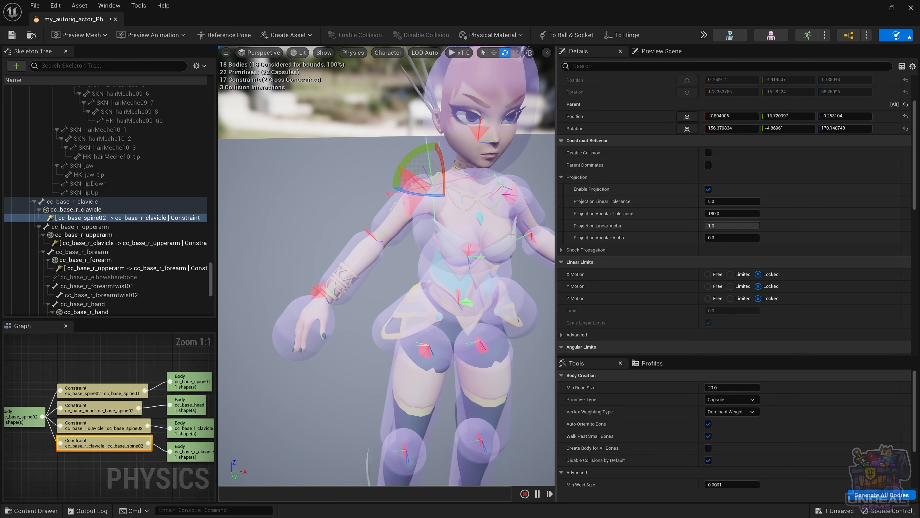
pyautogui.moveTo(507, 245); pyautogui.dragTo(526, 222, button='right')
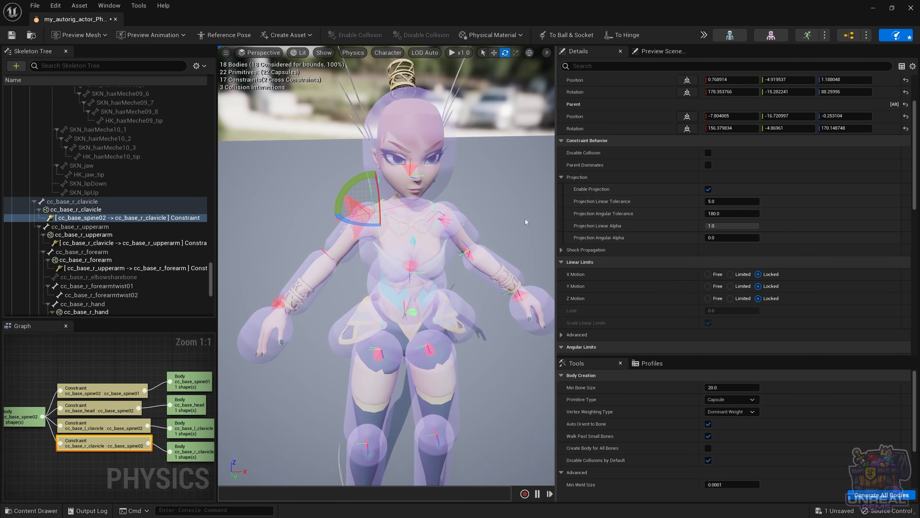
# Move the cc_base_spine02 to cc_base_r_clavicle constraint onto the right shoulder, at a parent position of about -9.5, -14.4, -0.7.
pyautogui.click(484, 219)
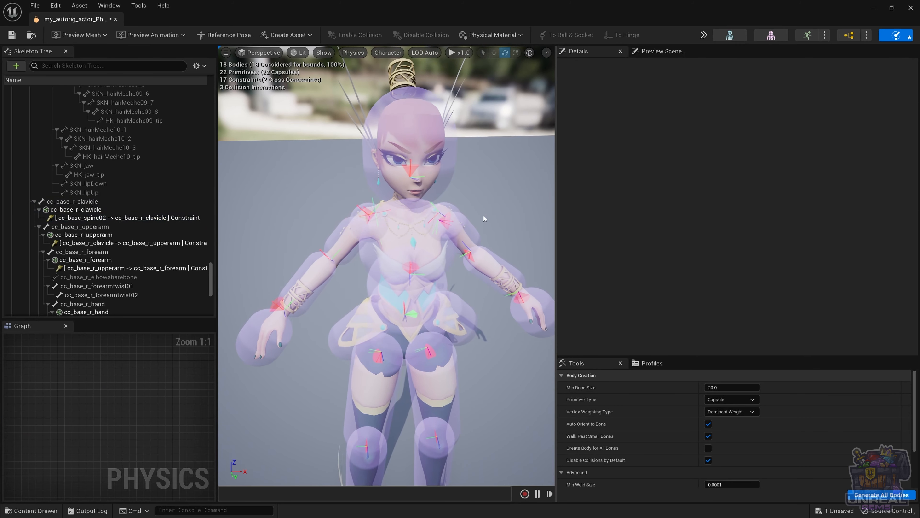
pyautogui.click(370, 216)
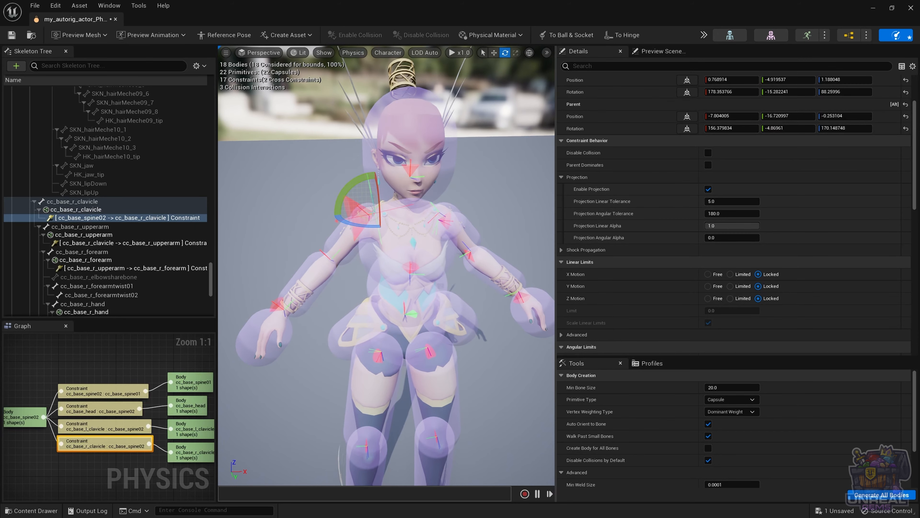
pyautogui.press('w')
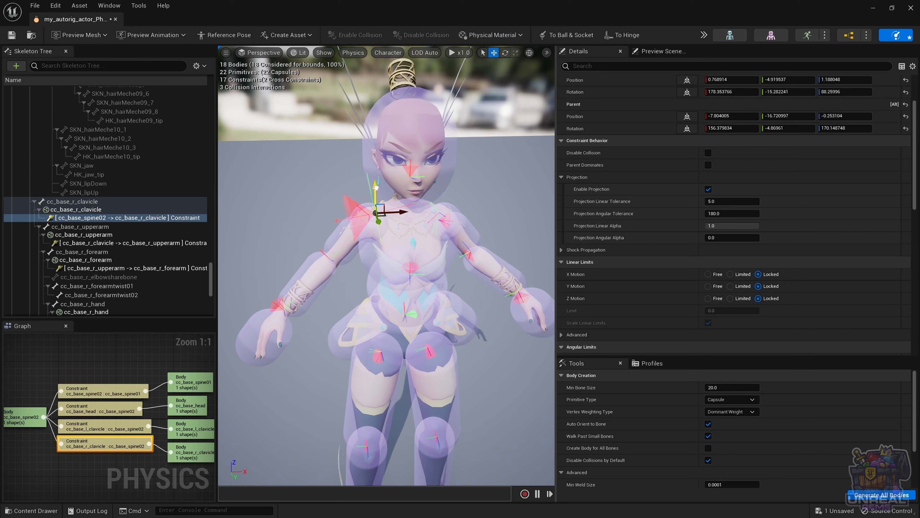
pyautogui.moveTo(376, 187); pyautogui.dragTo(390, 225)
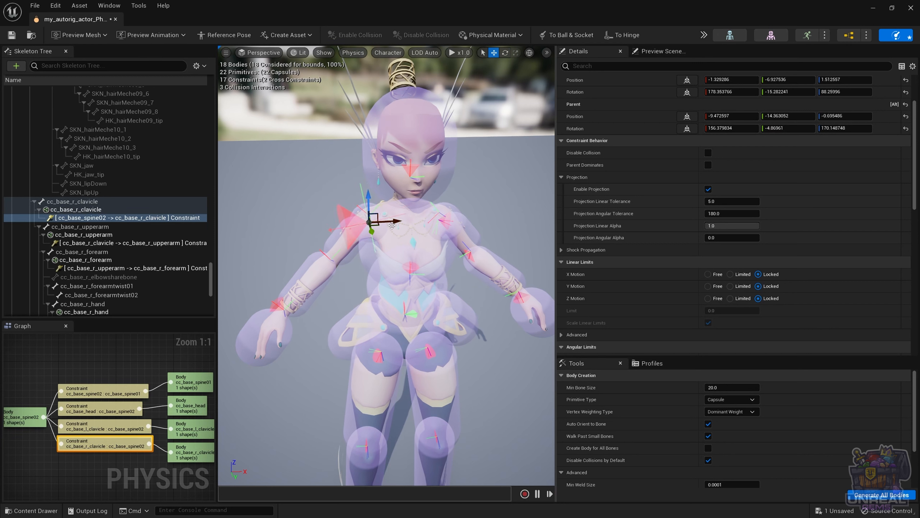
# Rotate the cc_base_spine02 to cc_base_r_clavicle constraint to a parent rotation of about 157.9, -8.9, 147.0.
pyautogui.keyDown('alt'); pyautogui.moveTo(478, 223); pyautogui.dragTo(488, 204); pyautogui.keyUp('alt')
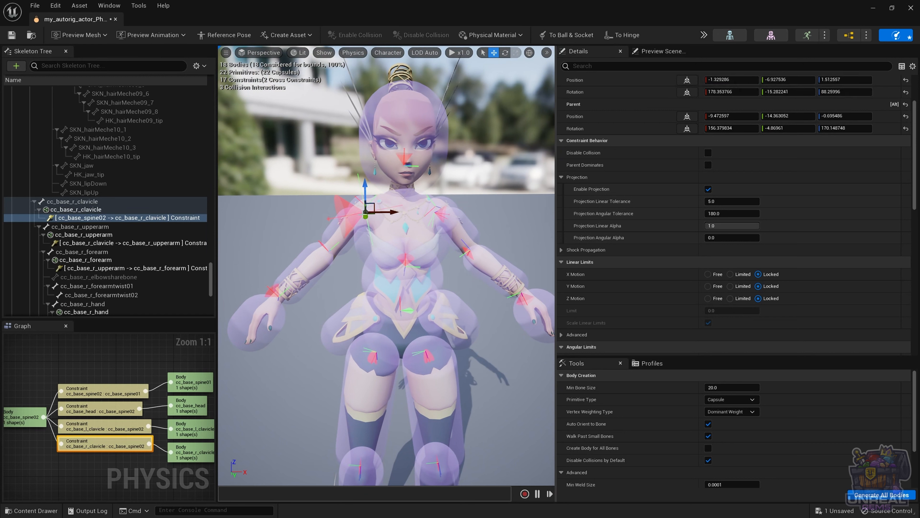
pyautogui.moveTo(391, 187); pyautogui.dragTo(404, 211)
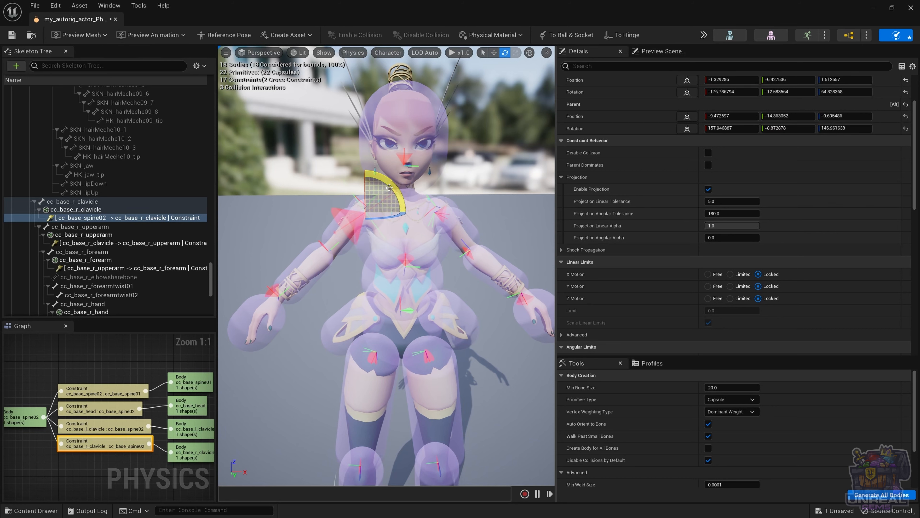
pyautogui.keyDown('alt'); pyautogui.moveTo(518, 222); pyautogui.dragTo(453, 229); pyautogui.keyUp('alt')
pyautogui.click(467, 187)
pyautogui.keyDown('alt'); pyautogui.moveTo(467, 190); pyautogui.dragTo(515, 196); pyautogui.keyUp('alt')
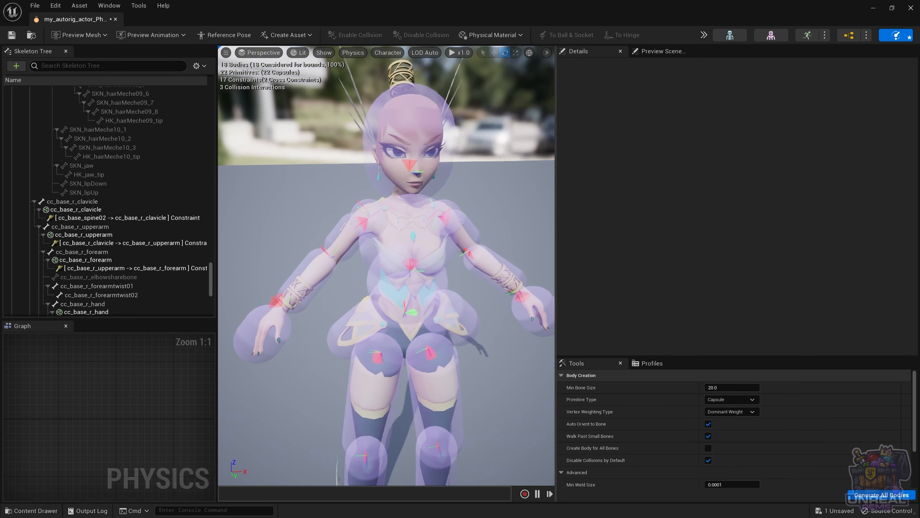
# Simulate the cc_base_r_clavicle body to test how the right arm moves, then stop the simulation.
pyautogui.click(373, 220)
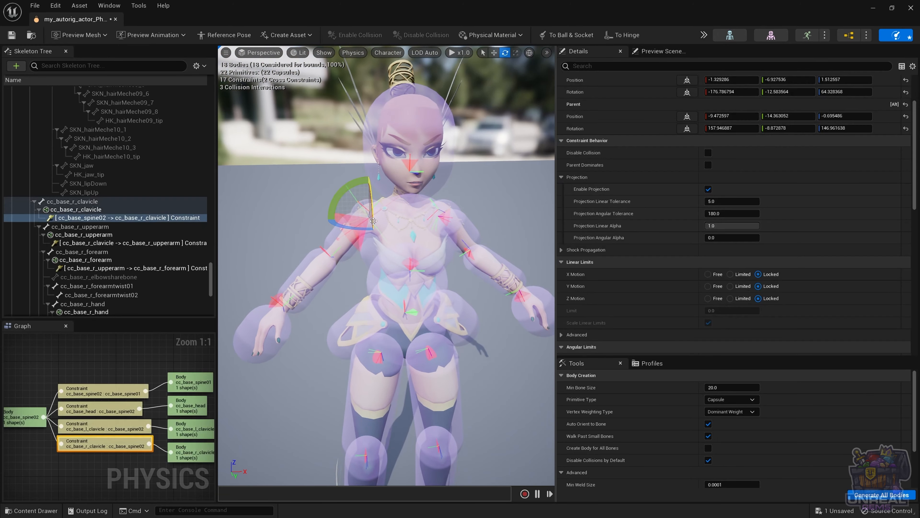
pyautogui.click(351, 209)
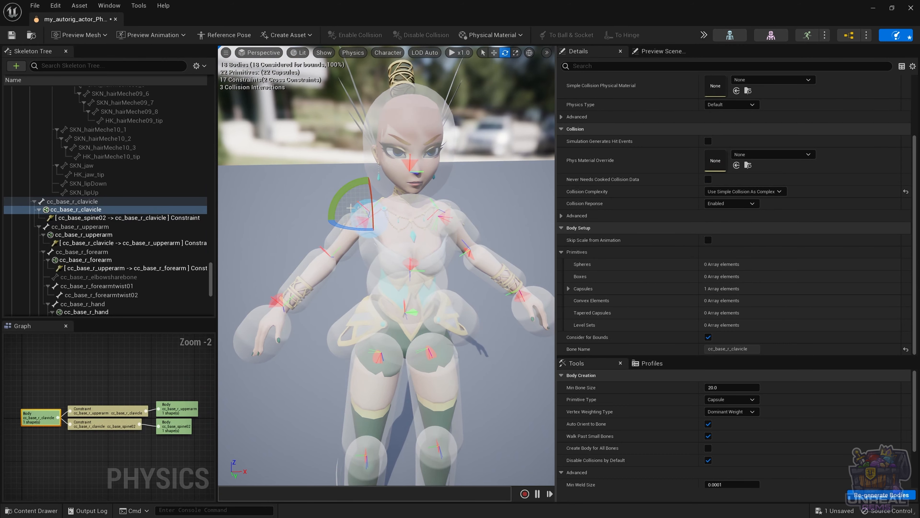
pyautogui.hotkey('alt', 's')
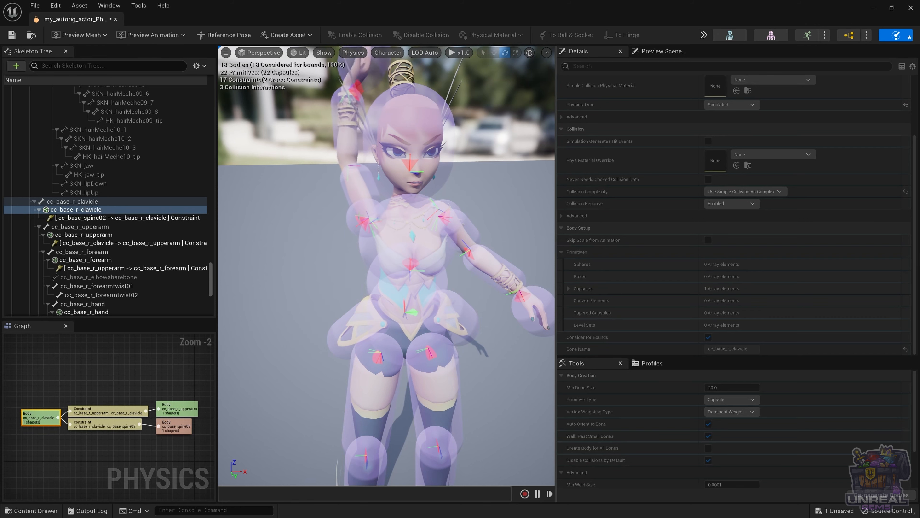
pyautogui.hotkey('alt', 's')
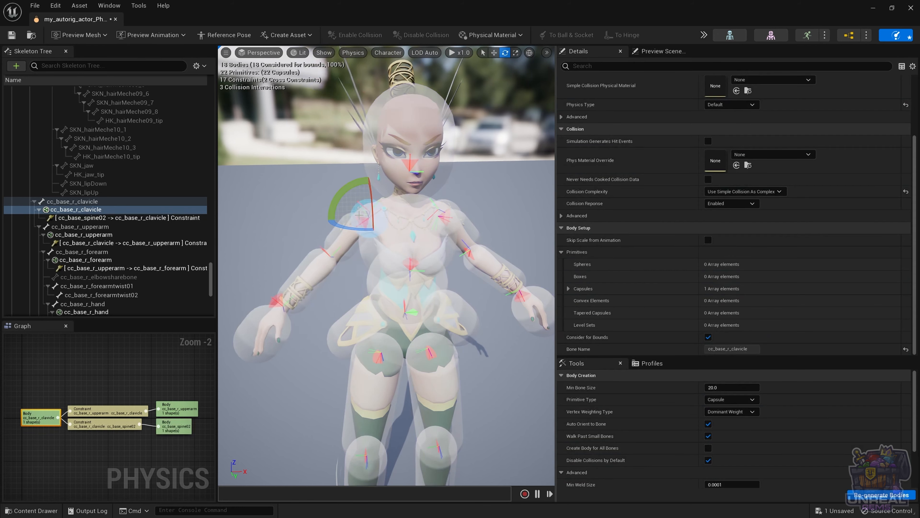
# Rotate the cc_base_r_upperarm to cc_base_r_forearm constraint at the right elbow to a parent rotation of about -135.9, 21.6, -169.4.
pyautogui.click(123, 268)
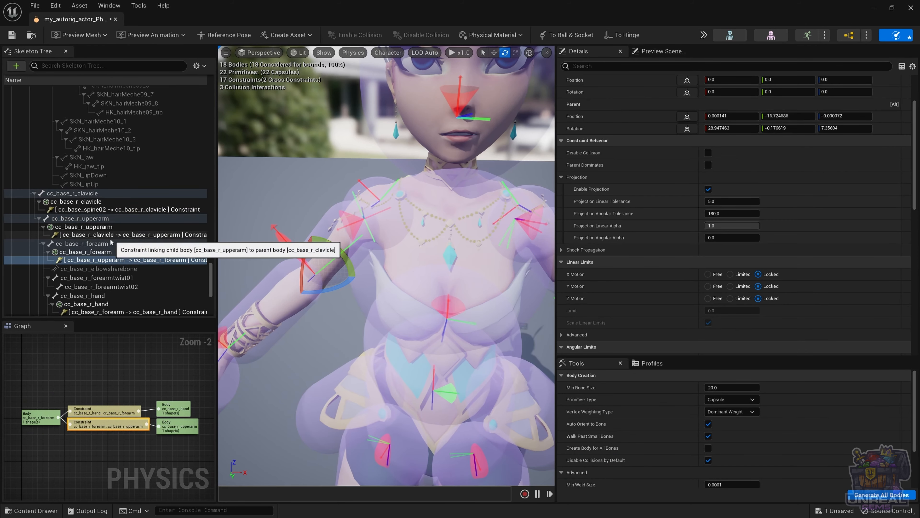
pyautogui.click(96, 235)
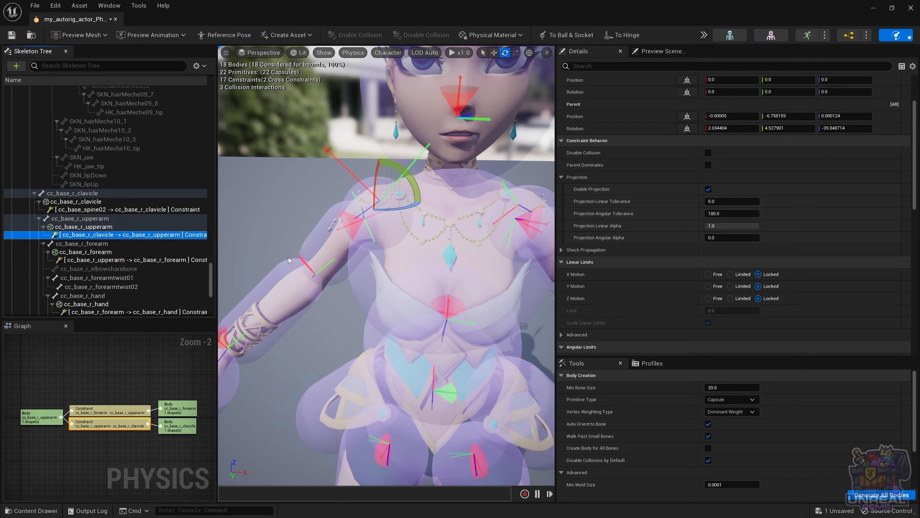
pyautogui.click(307, 265)
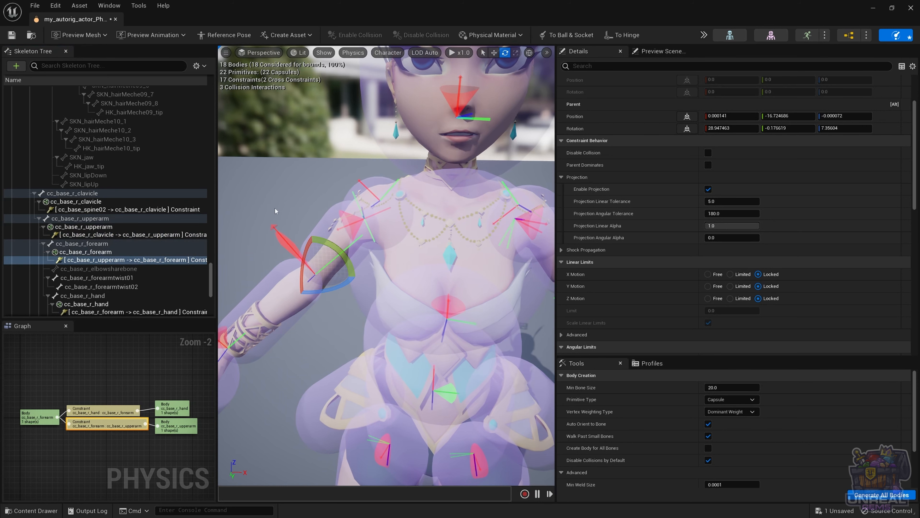
pyautogui.keyDown('alt'); pyautogui.moveTo(386, 265); pyautogui.dragTo(386, 327); pyautogui.keyUp('alt')
pyautogui.moveTo(322, 301); pyautogui.dragTo(310, 325)
pyautogui.moveTo(268, 304); pyautogui.dragTo(324, 217)
pyautogui.moveTo(301, 192); pyautogui.dragTo(311, 183)
pyautogui.moveTo(335, 239)
pyautogui.mouseDown()
pyautogui.moveTo(346, 232)
pyautogui.moveTo(339, 225)
pyautogui.mouseUp()
pyautogui.moveTo(290, 203); pyautogui.dragTo(296, 192)
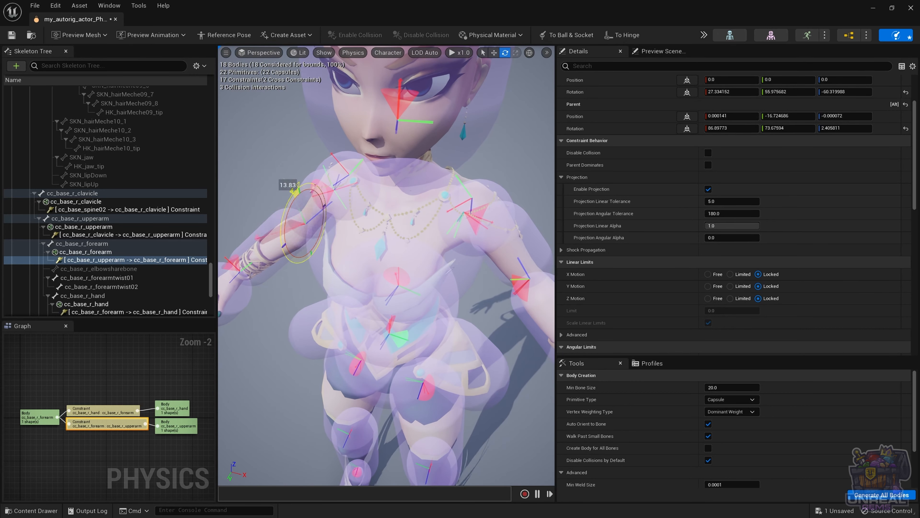
pyautogui.click(260, 164)
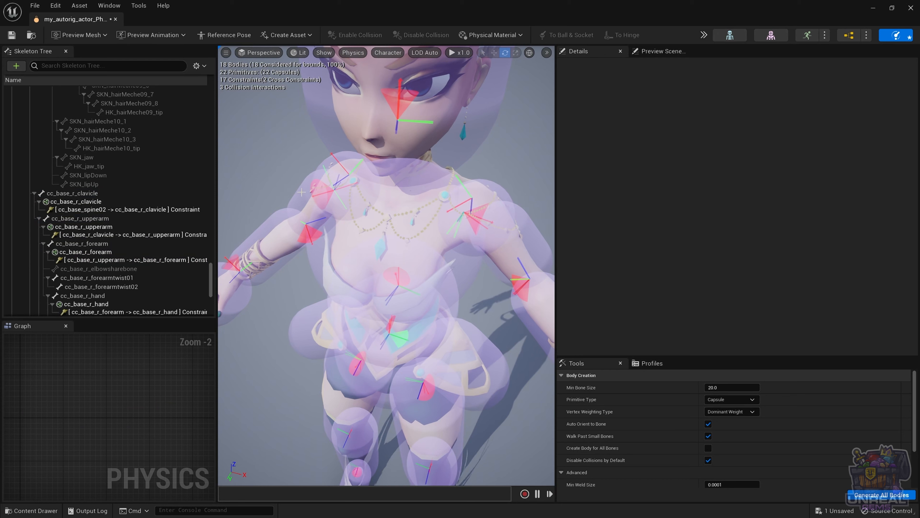
# Refine the right elbow constraint from the arm's side, rotating it to a parent rotation of about -125.3, 58.8, 144.5.
pyautogui.keyDown('alt'); pyautogui.moveTo(467, 249); pyautogui.dragTo(494, 247); pyautogui.keyUp('alt')
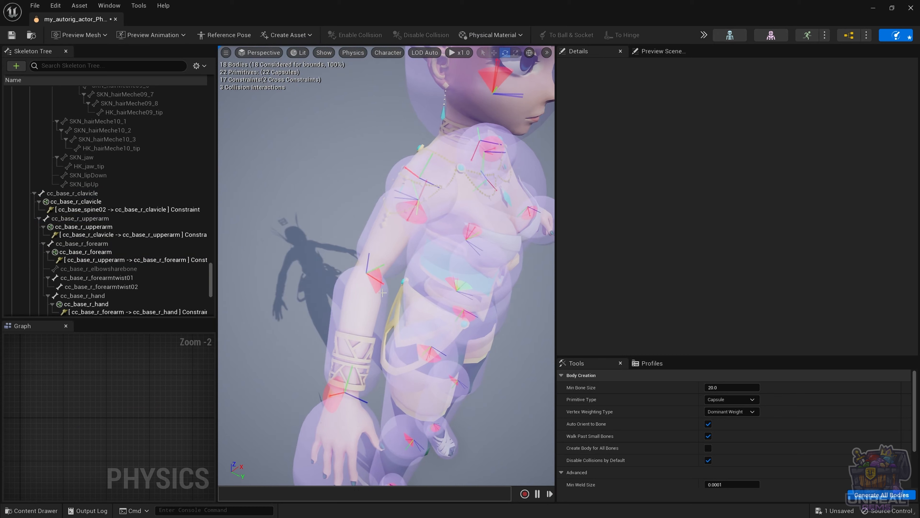
pyautogui.click(377, 280)
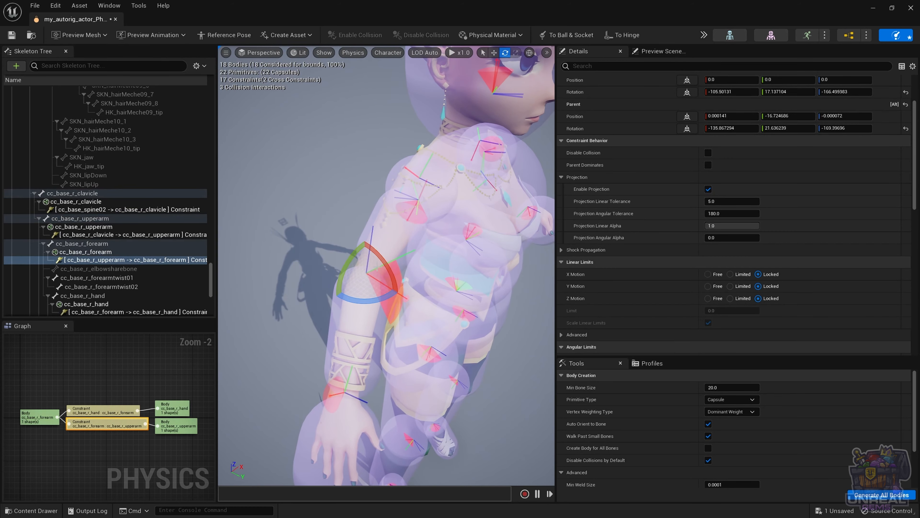
pyautogui.moveTo(358, 250); pyautogui.dragTo(394, 251)
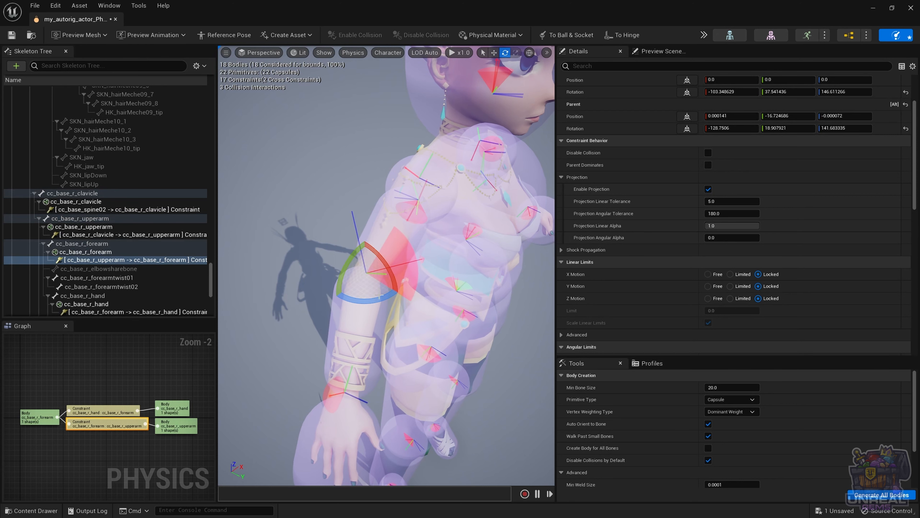
pyautogui.moveTo(380, 296); pyautogui.dragTo(397, 259)
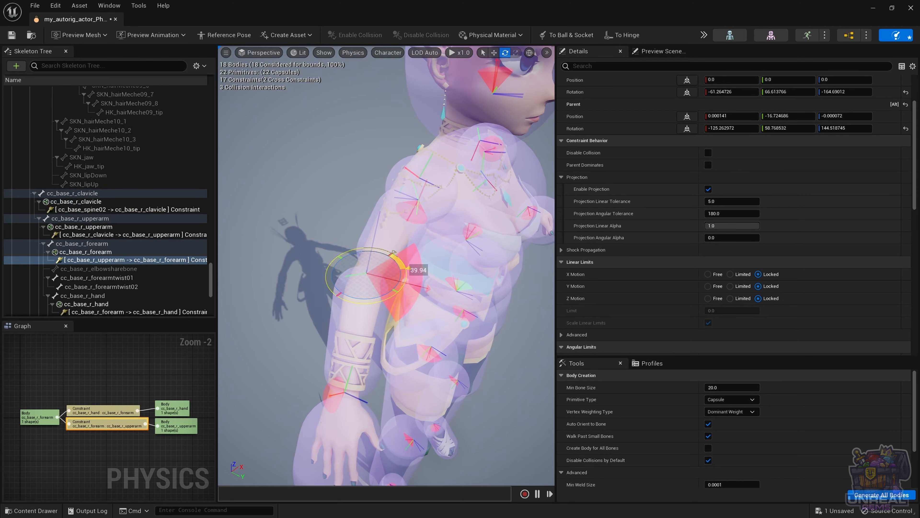
pyautogui.click(368, 194)
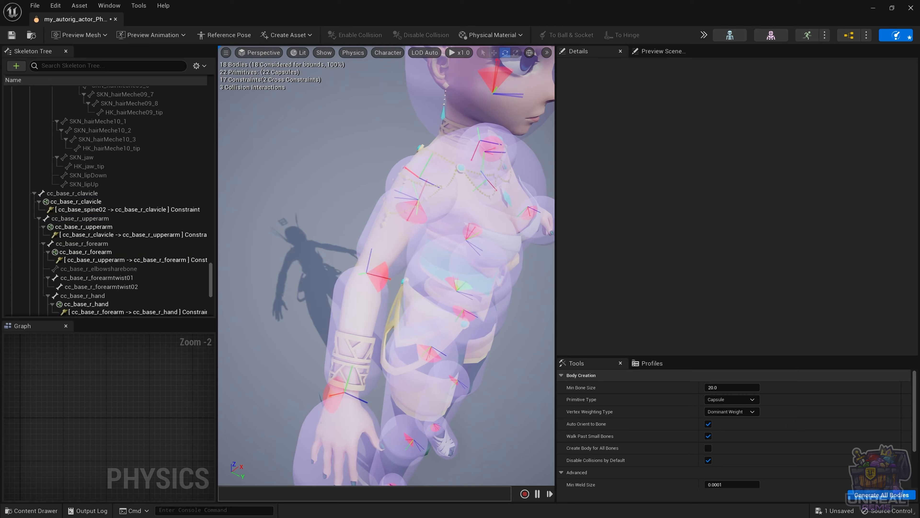
# Rotate the cc_base_r_forearm to cc_base_r_hand constraint at the right wrist to a parent rotation of about -59.2, -20.0, -96.4.
pyautogui.keyDown('alt'); pyautogui.moveTo(453, 254); pyautogui.dragTo(301, 219); pyautogui.keyUp('alt')
pyautogui.click(255, 287)
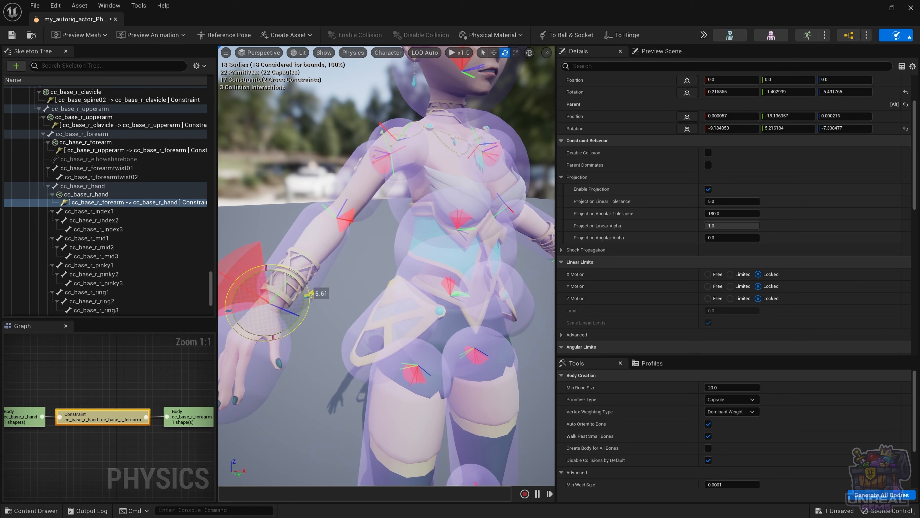
pyautogui.moveTo(311, 294); pyautogui.dragTo(263, 262)
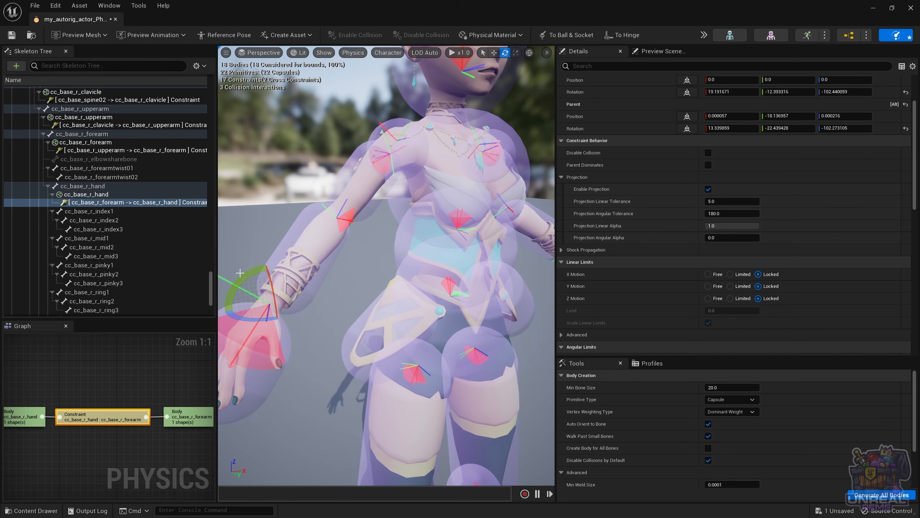
pyautogui.keyDown('alt'); pyautogui.moveTo(244, 222); pyautogui.dragTo(313, 276); pyautogui.keyUp('alt')
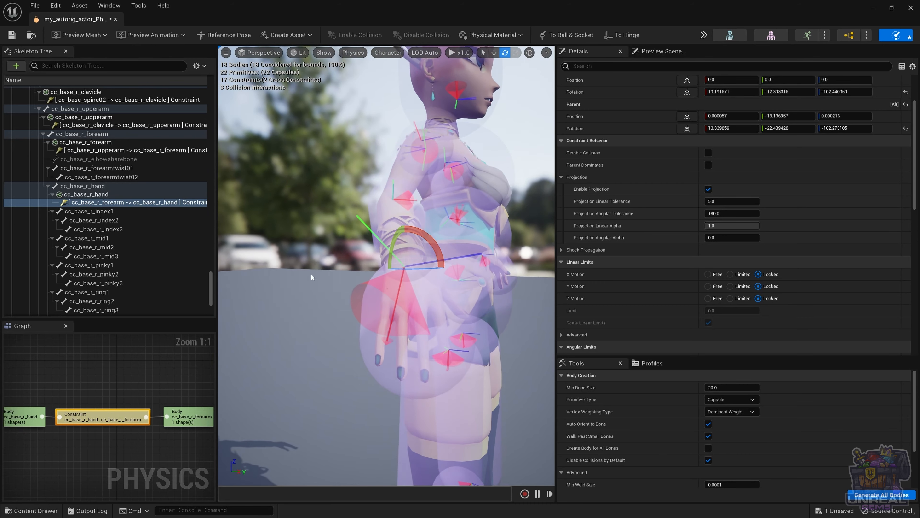
pyautogui.moveTo(418, 237); pyautogui.dragTo(393, 238)
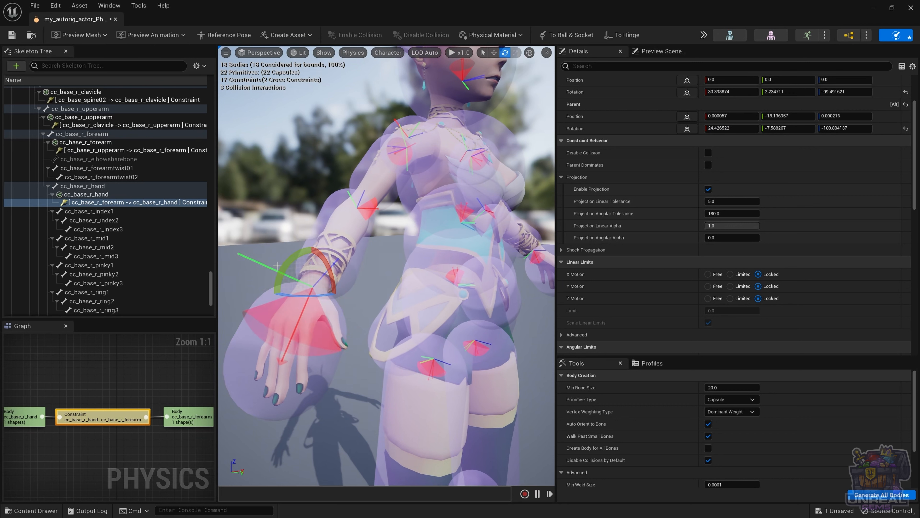
pyautogui.moveTo(346, 282); pyautogui.dragTo(283, 257)
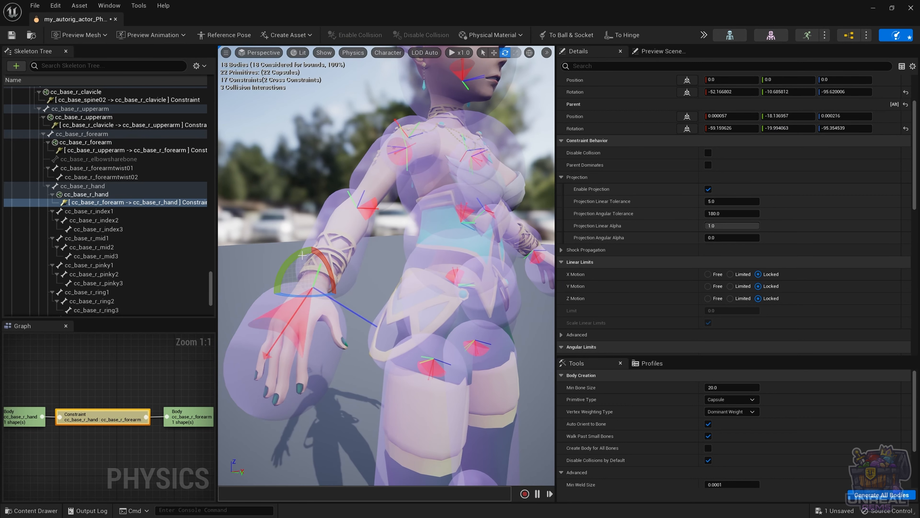
# Align the right wrist constraint with the hand's direction, at a parent rotation of about -20.0, 1.4, -93.2.
pyautogui.keyDown('alt'); pyautogui.moveTo(334, 264); pyautogui.dragTo(389, 391); pyautogui.keyUp('alt')
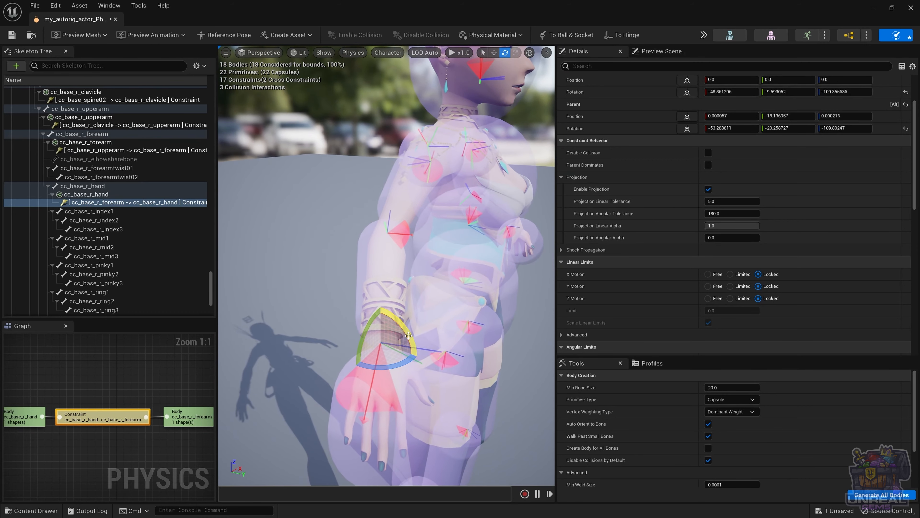
pyautogui.moveTo(405, 325); pyautogui.dragTo(480, 407)
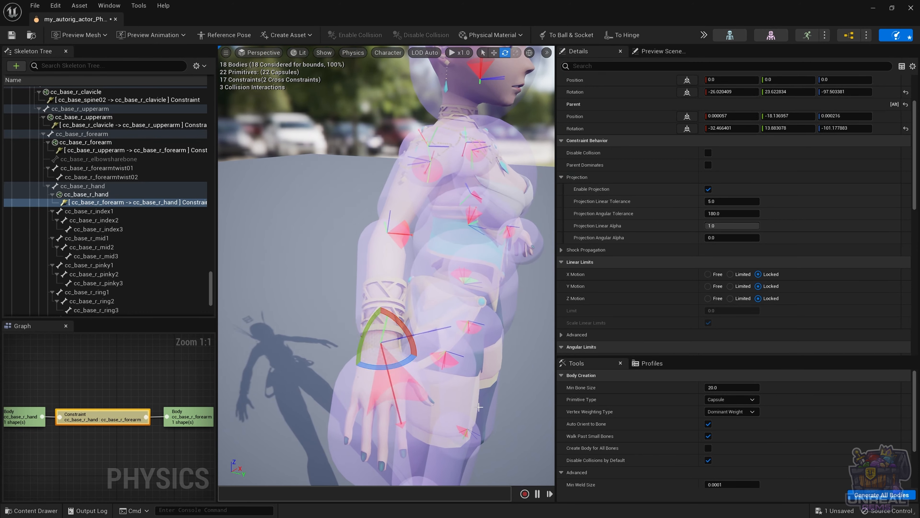
pyautogui.moveTo(401, 364); pyautogui.dragTo(395, 368)
pyautogui.keyDown('alt'); pyautogui.moveTo(310, 317); pyautogui.dragTo(204, 294); pyautogui.keyUp('alt')
pyautogui.keyDown('alt'); pyautogui.moveTo(290, 275); pyautogui.dragTo(323, 313); pyautogui.keyUp('alt')
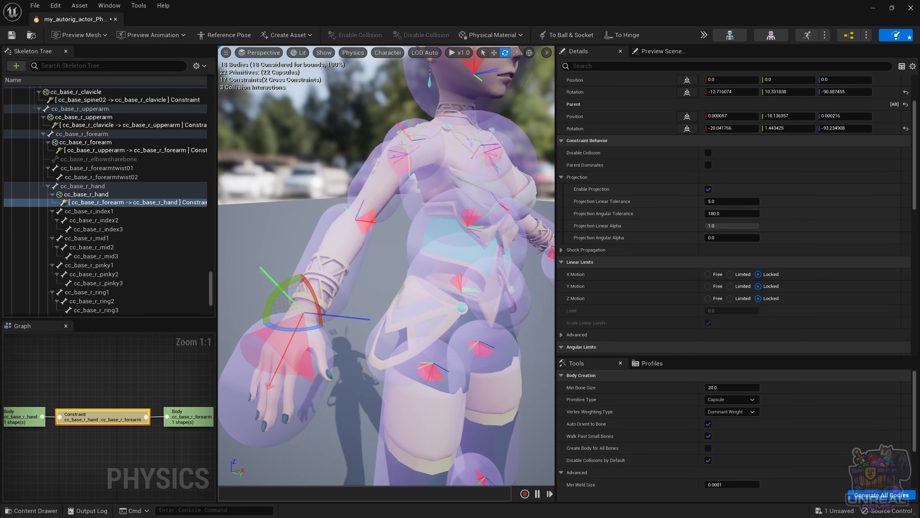
# Select the cc_base_r_clavicle body and run, then stop, the physics simulation to check the whole right arm.
pyautogui.click(401, 120)
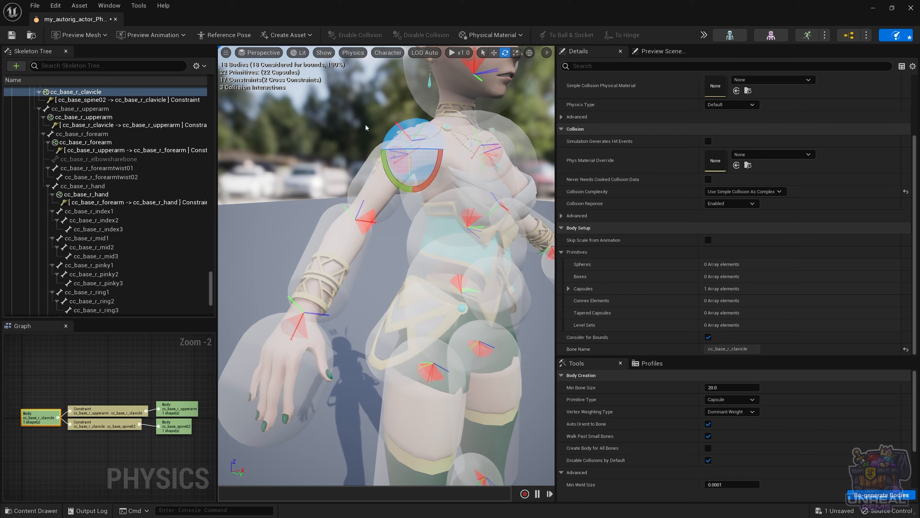
pyautogui.hotkey('alt', 'Return')
pyautogui.hotkey('alt', 'Return')
# Simulate only the selected cc_base_r_hand body to test the right wrist constraint, then stop the simulation.
pyautogui.click(298, 321)
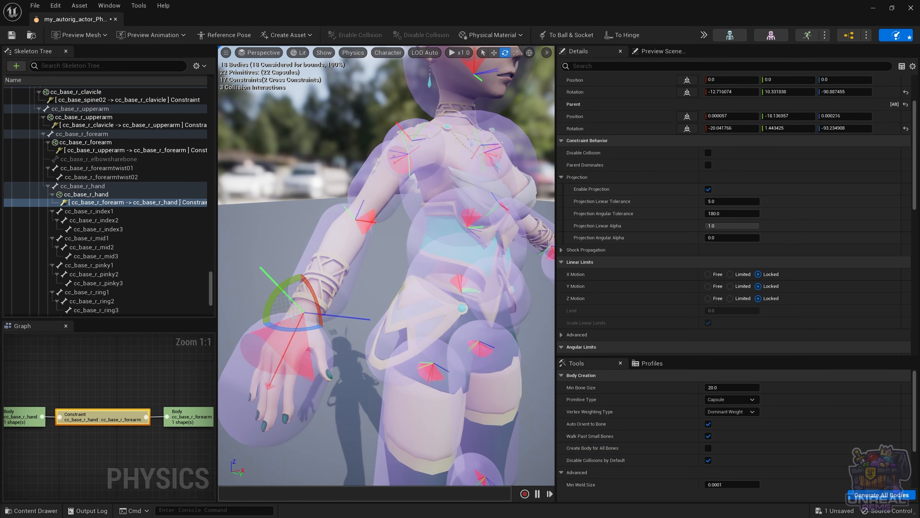
pyautogui.click(248, 373)
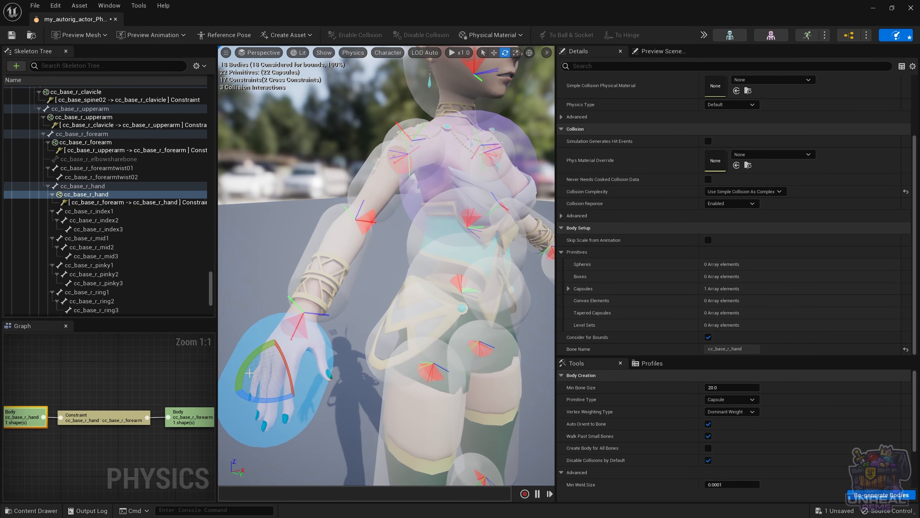
pyautogui.hotkey('alt', 'Return')
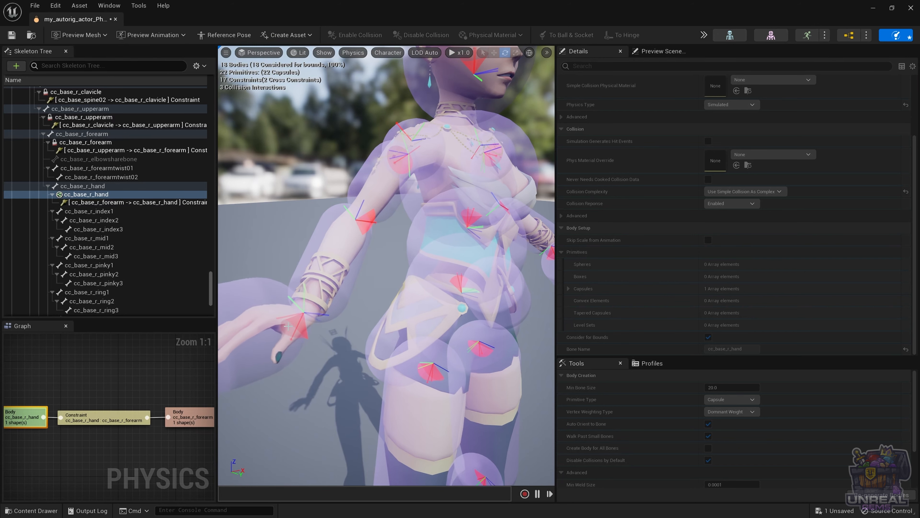
pyautogui.hotkey('alt', 's')
# Simulate only the cc_base_r_forearm body and then only the cc_base_r_upperarm body to test the elbow and upper arm.
pyautogui.click(312, 284)
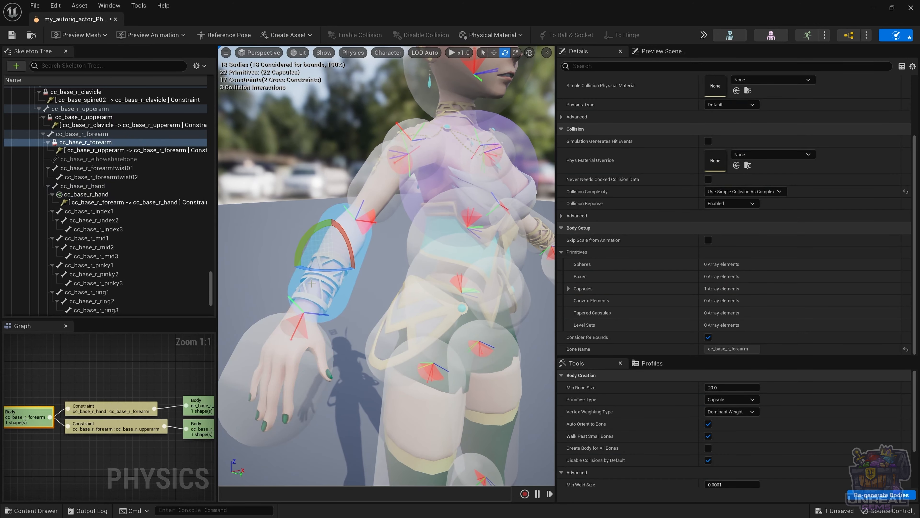
pyautogui.hotkey('alt', 's')
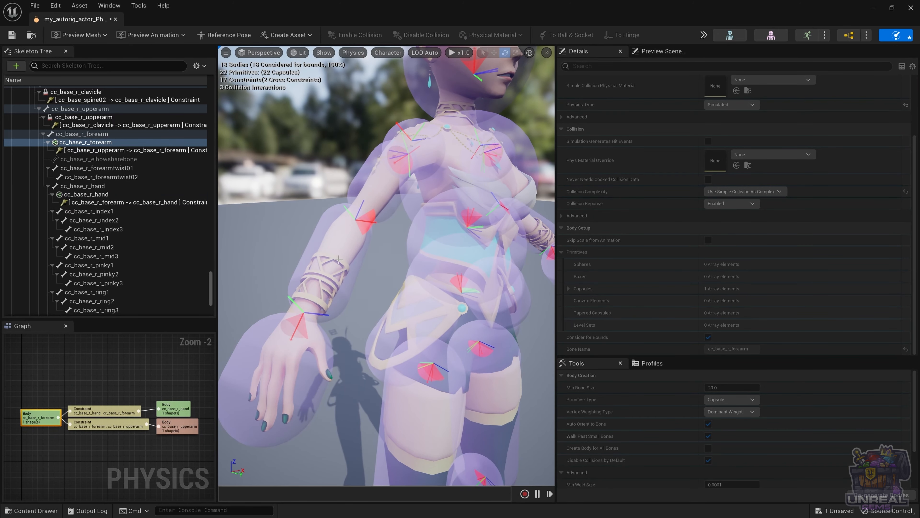
pyautogui.keyDown('ctrl'); pyautogui.moveTo(339, 260); pyautogui.dragTo(440, 251, button='right'); pyautogui.keyUp('ctrl')
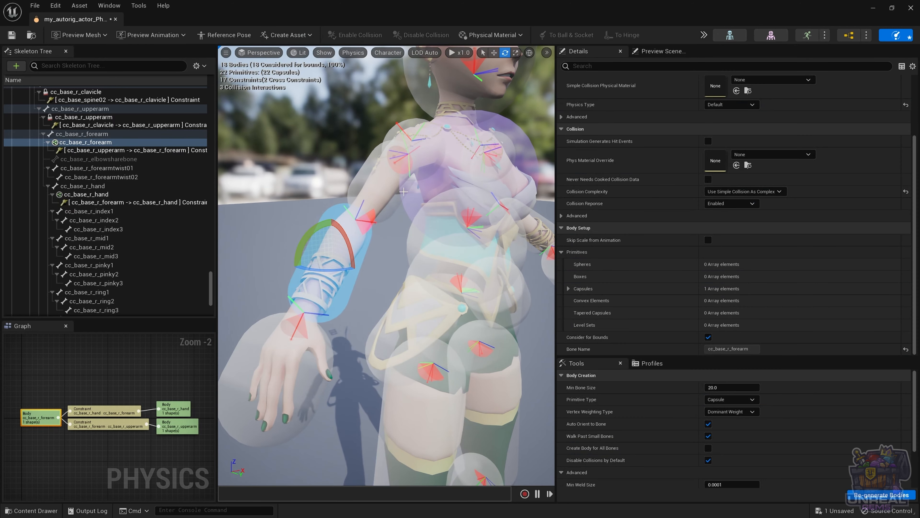
pyautogui.click(402, 191)
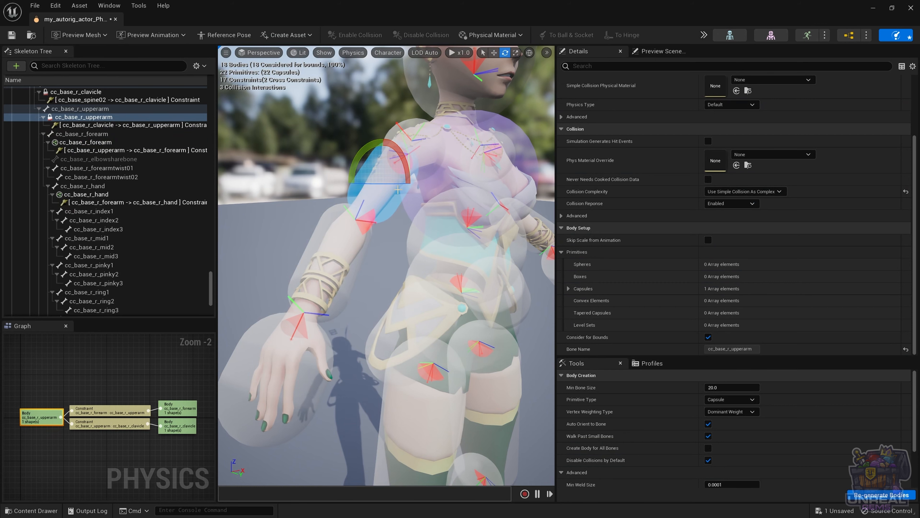
pyautogui.hotkey('alt', 's')
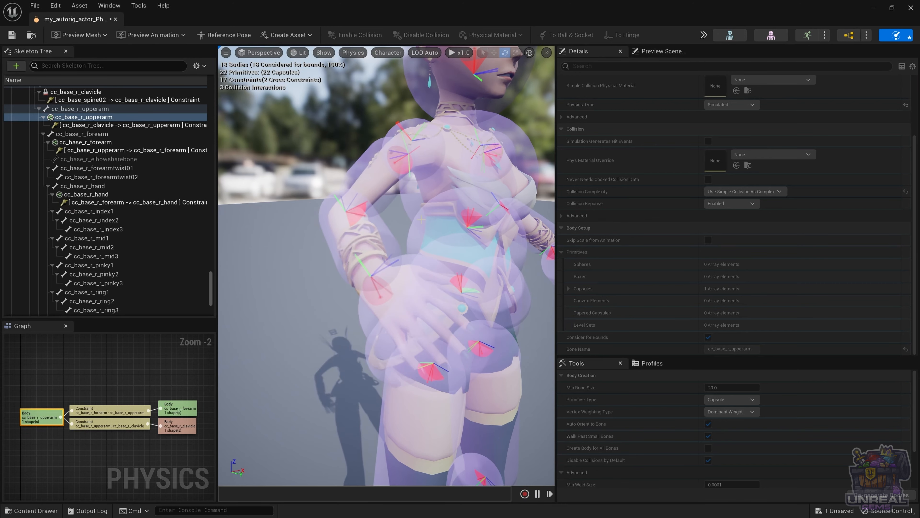
pyautogui.hotkey('alt', 's')
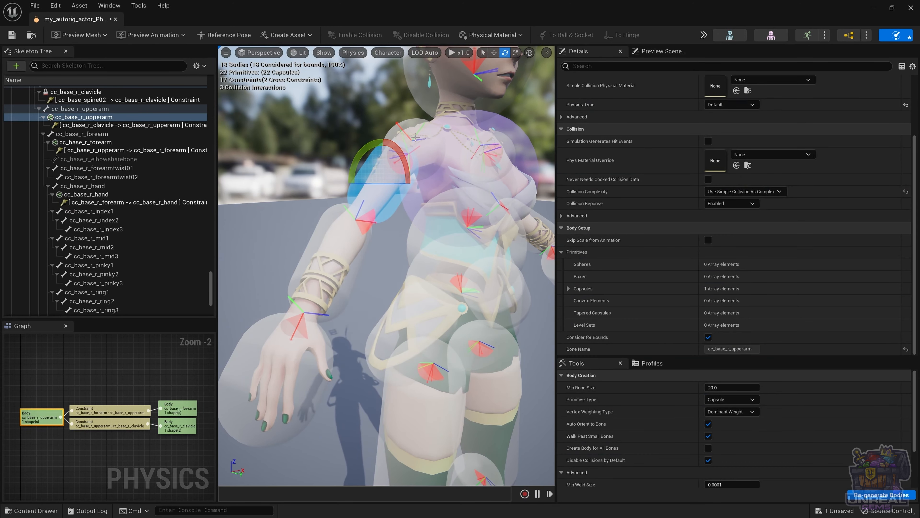
# Move the cc_base_r_clavicle to cc_base_r_upperarm constraint into the right shoulder joint, at a parent position of about -3.8, -11.2, 0.8.
pyautogui.click(410, 140)
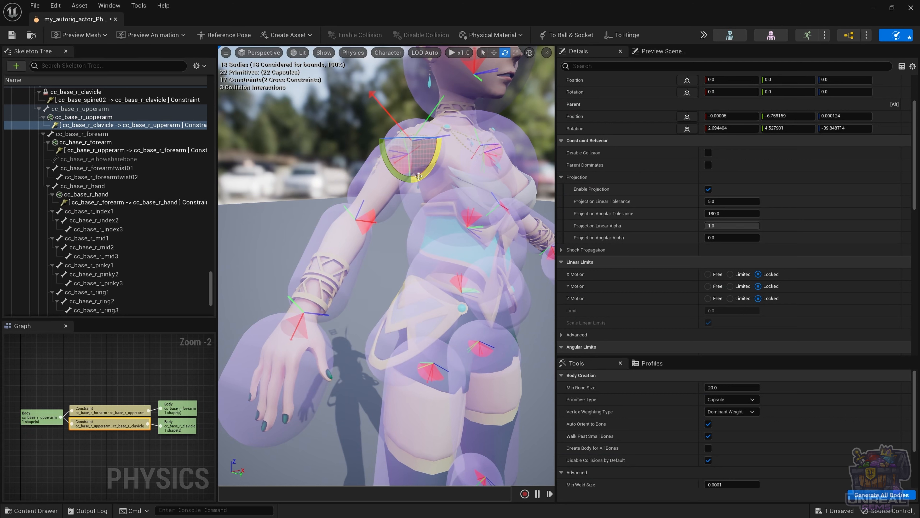
pyautogui.press('w')
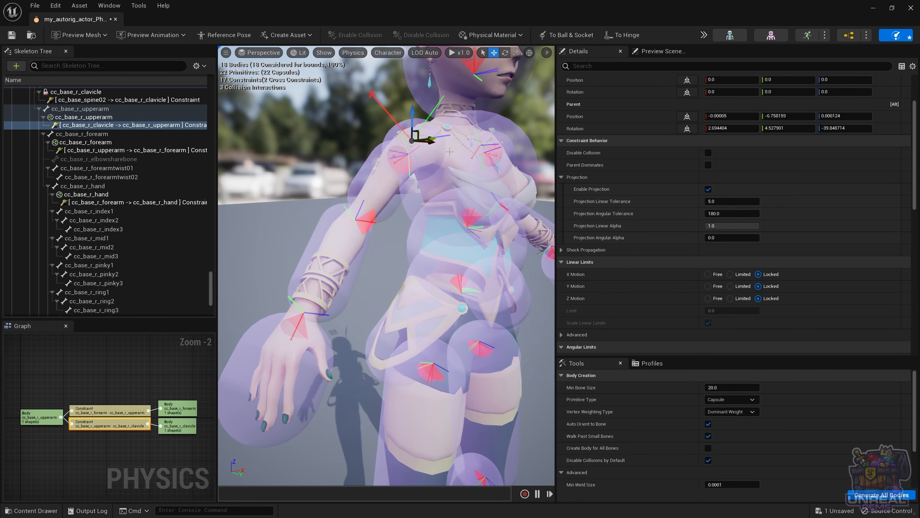
pyautogui.keyDown('alt'); pyautogui.moveTo(450, 151); pyautogui.dragTo(353, 166); pyautogui.keyUp('alt')
pyautogui.keyDown('alt'); pyautogui.moveTo(285, 231); pyautogui.dragTo(333, 185); pyautogui.keyUp('alt')
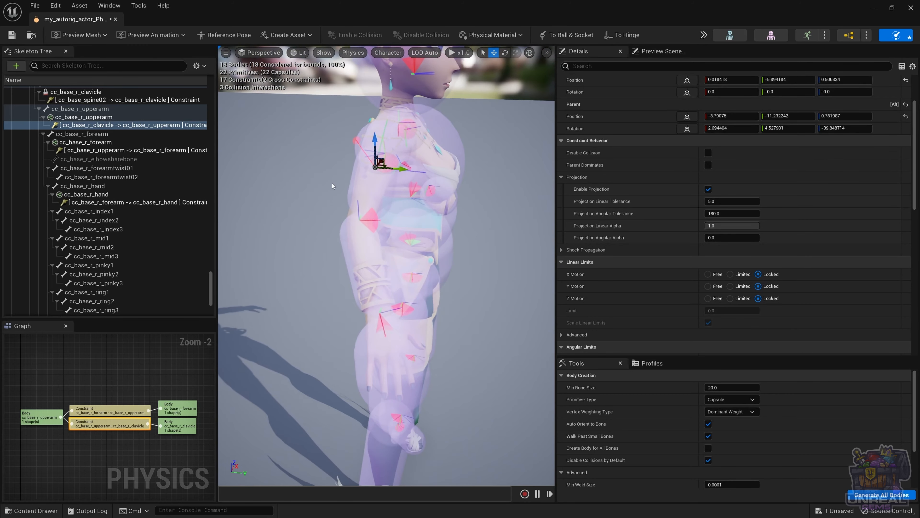
# Simulate the cc_base_r_upperarm body and then the cc_base_r_clavicle body to test the repositioned shoulder constraint.
pyautogui.click(361, 187)
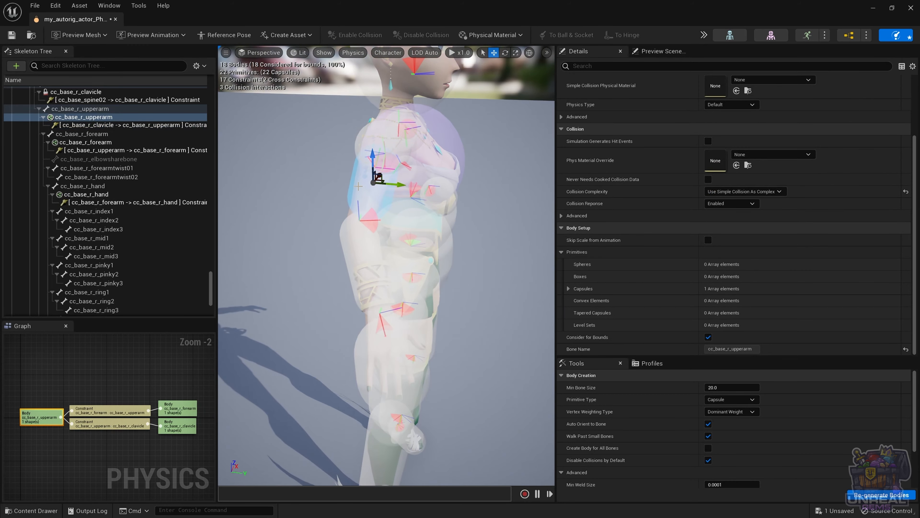
pyautogui.press('space')
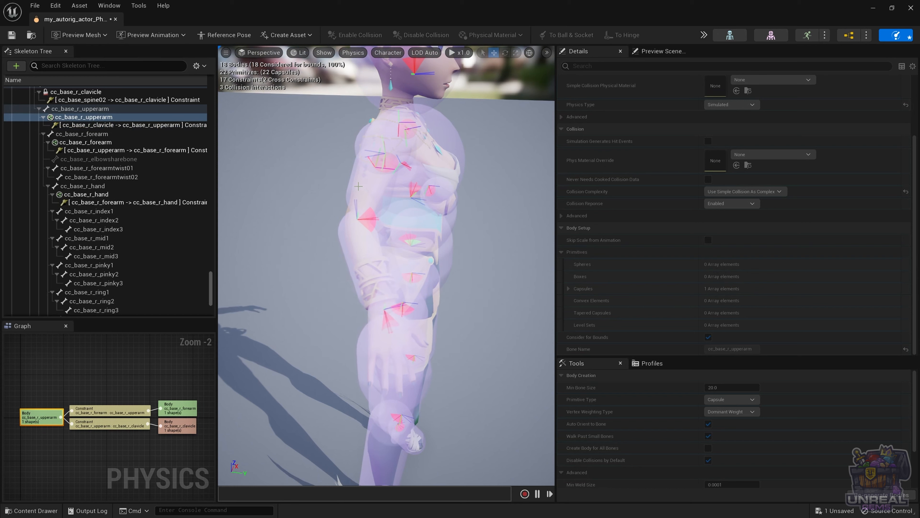
pyautogui.keyDown('alt'); pyautogui.moveTo(452, 219); pyautogui.dragTo(378, 247); pyautogui.keyUp('alt')
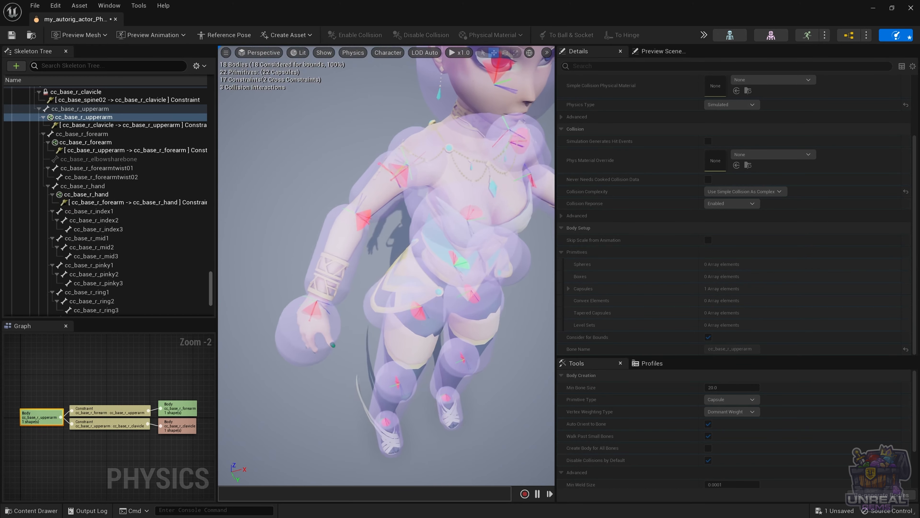
pyautogui.press('space')
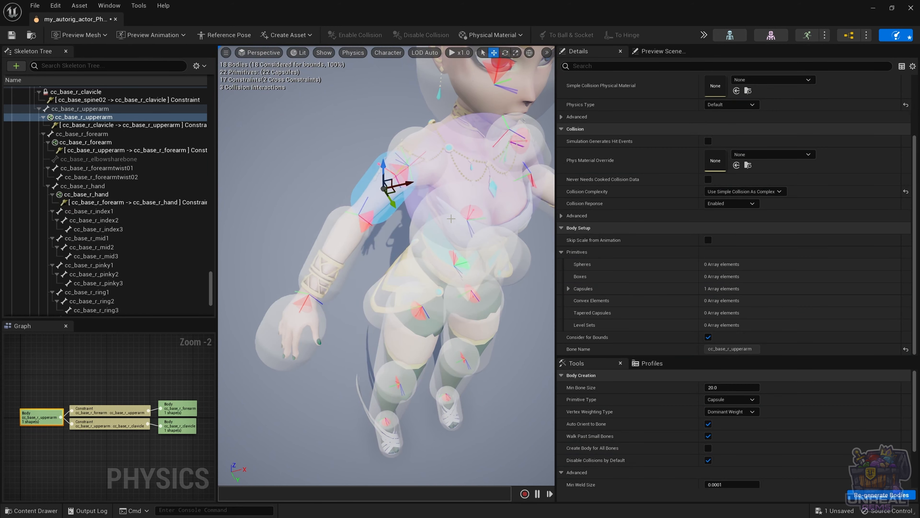
pyautogui.click(400, 135)
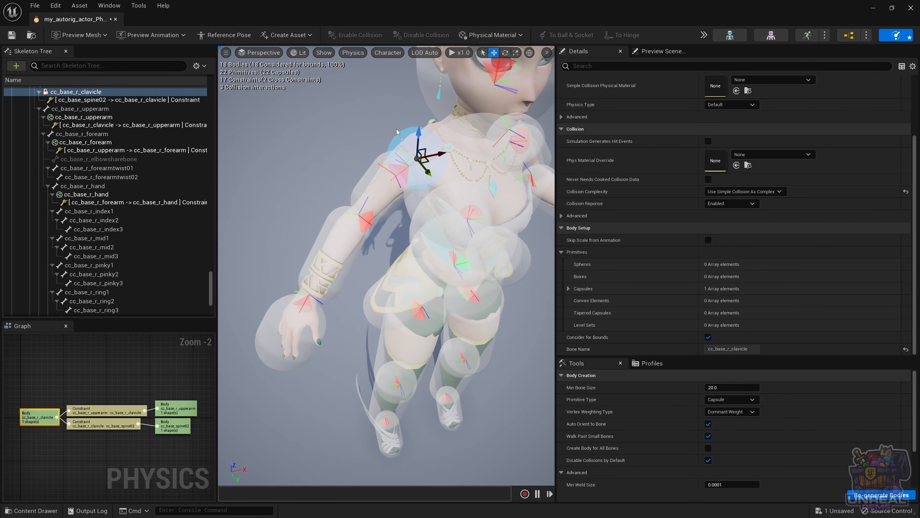
pyautogui.press('space')
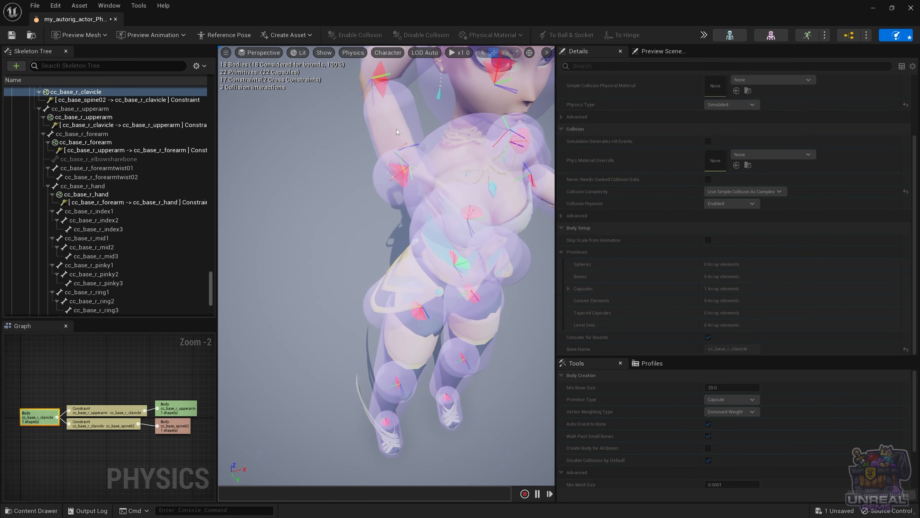
pyautogui.press('space')
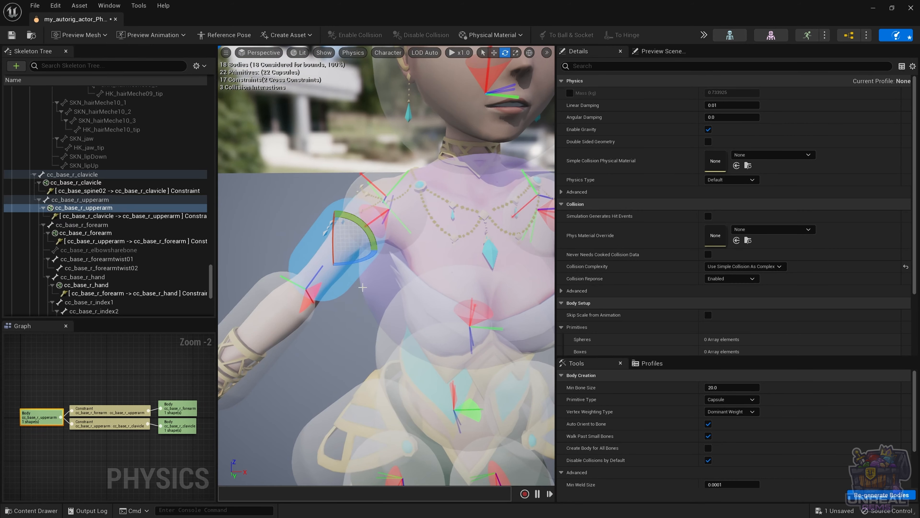
# Repeatedly start and stop the simulation with the cc_base_r_upperarm and cc_base_r_clavicle bodies selected in turn to compare the arm's motion.
pyautogui.press('space')
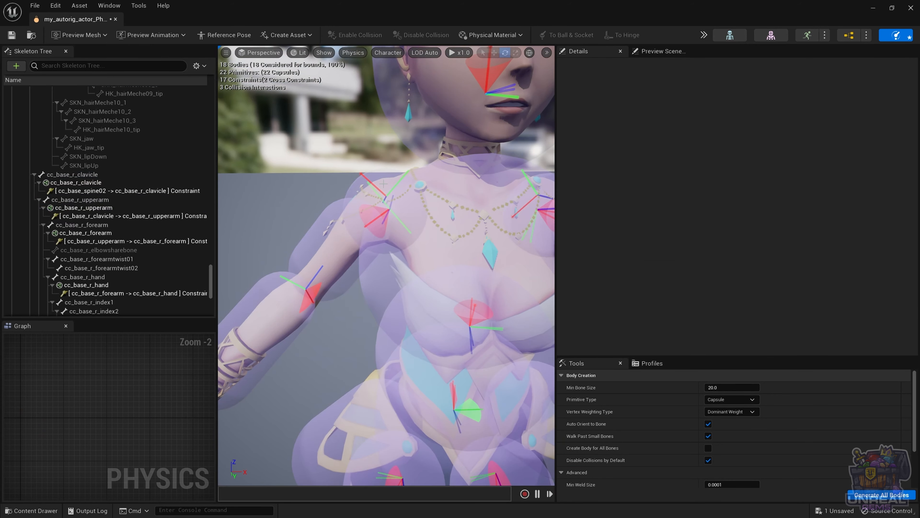
pyautogui.press('space')
pyautogui.click(357, 186)
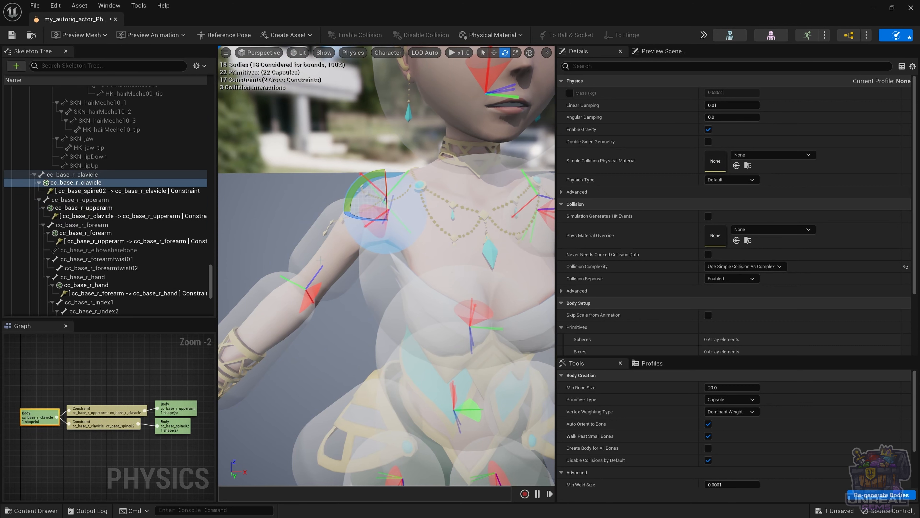
pyautogui.click(323, 255)
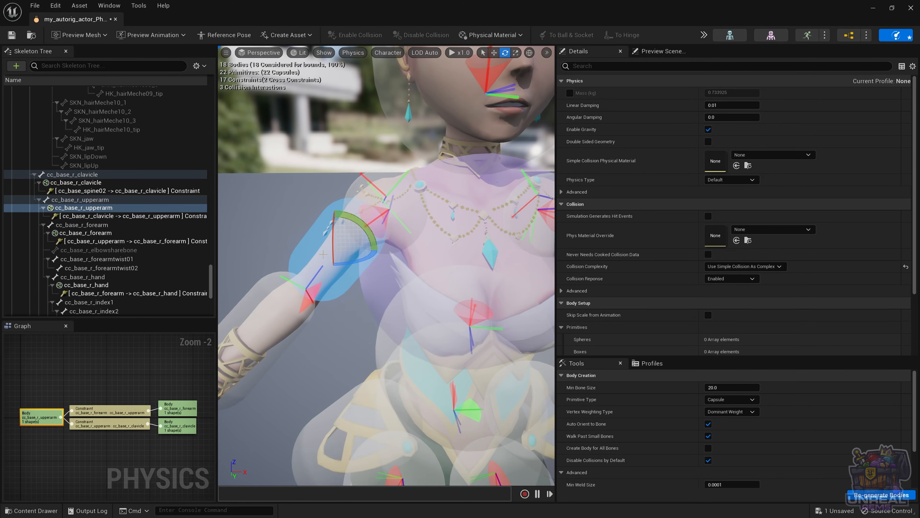
pyautogui.press('space')
pyautogui.press('space')
pyautogui.press('space')
pyautogui.press('space')
pyautogui.press('space')
pyautogui.press('space')
pyautogui.click(356, 185)
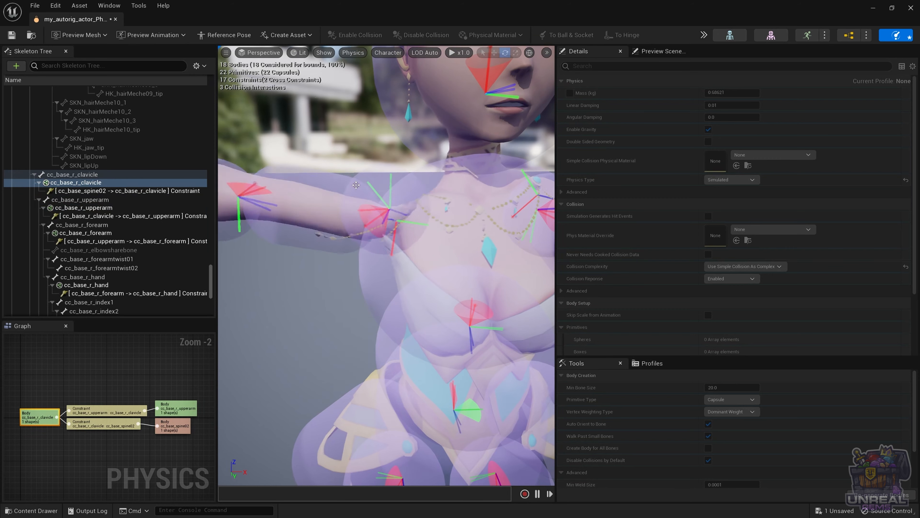
pyautogui.hotkey('alt', 's')
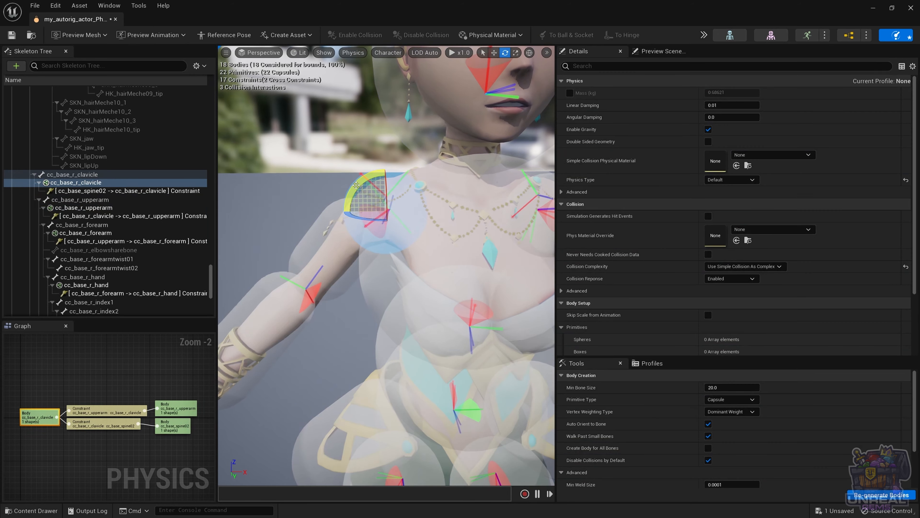
# Disable collision between the cc_base_r_upperarm and cc_base_spine02 bodies.
pyautogui.click(378, 285)
pyautogui.click(350, 276)
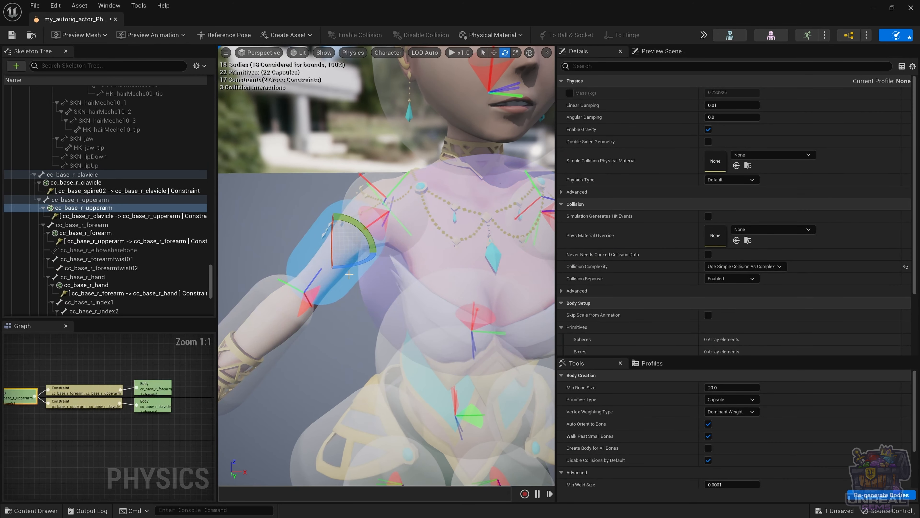
pyautogui.keyDown('ctrl'); pyautogui.click(403, 289); pyautogui.keyUp('ctrl')
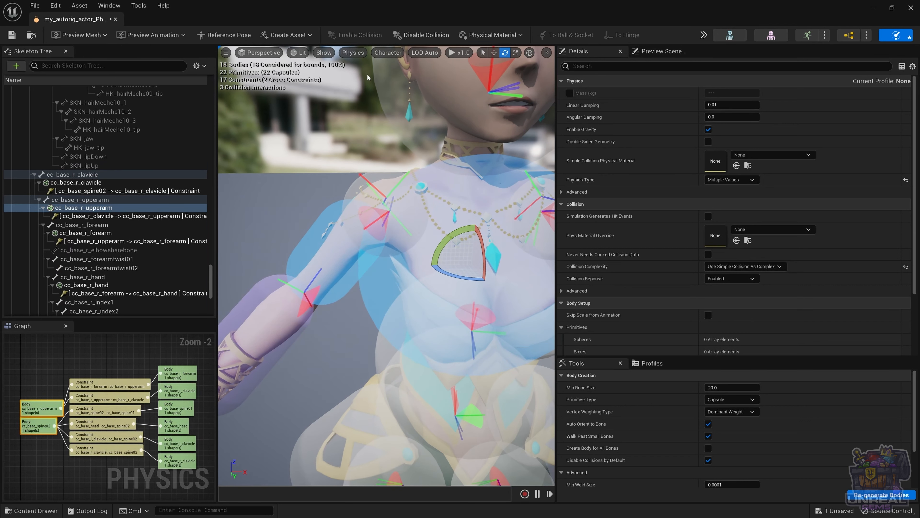
pyautogui.click(421, 35)
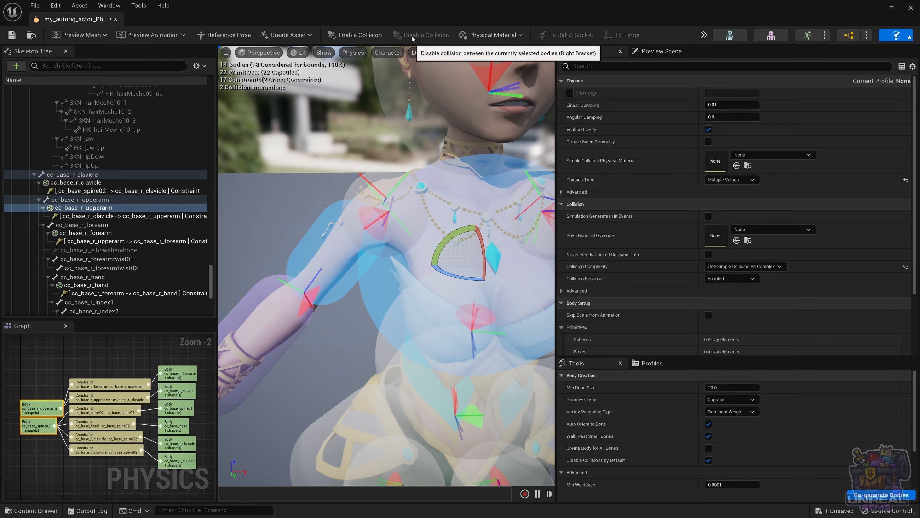
# Simulate the cc_base_r_upperarm body and then the cc_base_r_clavicle body to check the arm without the torso collision.
pyautogui.click(301, 199)
pyautogui.click(321, 228)
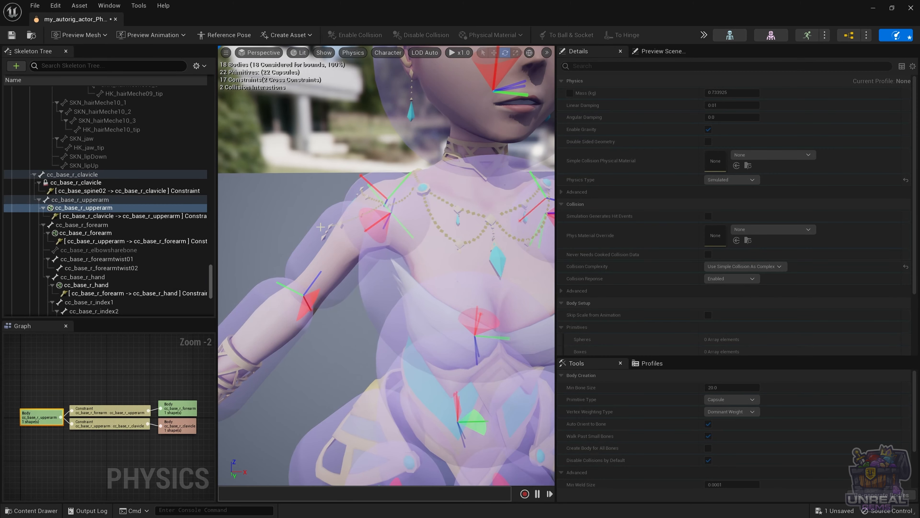
pyautogui.hotkey('alt', 's')
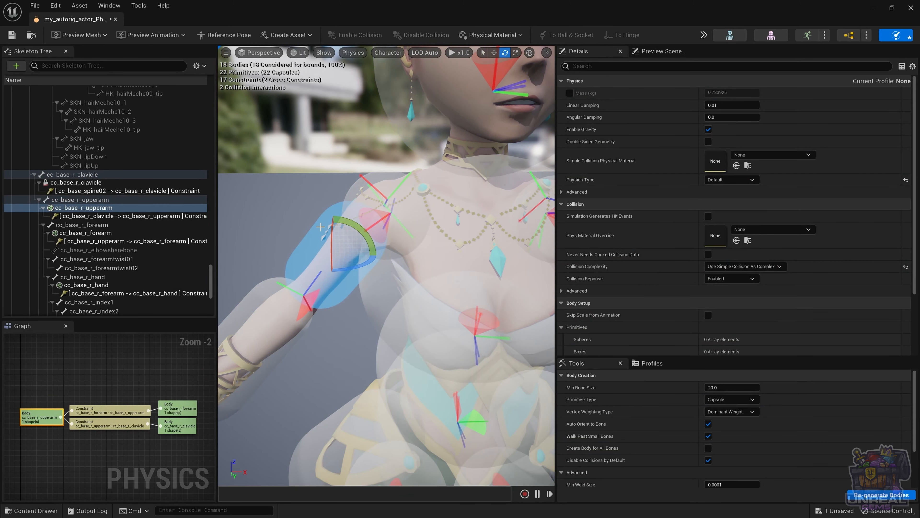
pyautogui.click(330, 187)
pyautogui.click(351, 189)
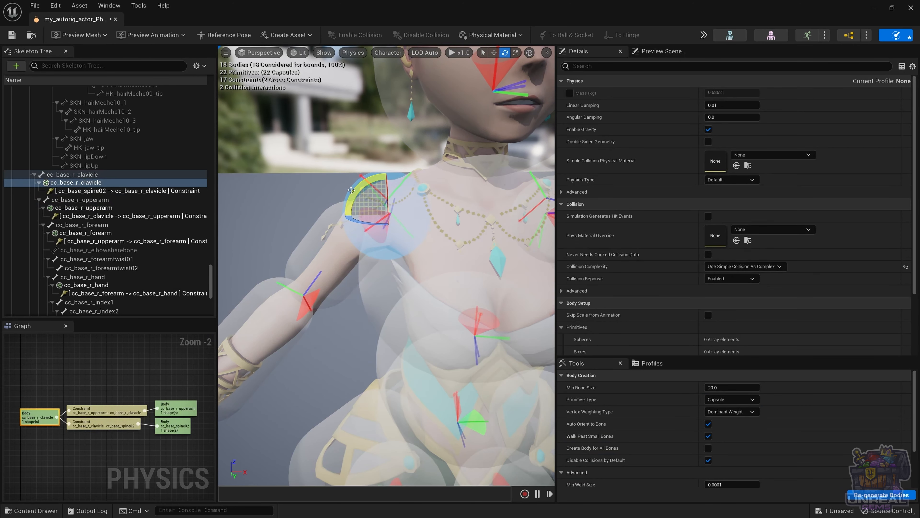
pyautogui.hotkey('alt', 's')
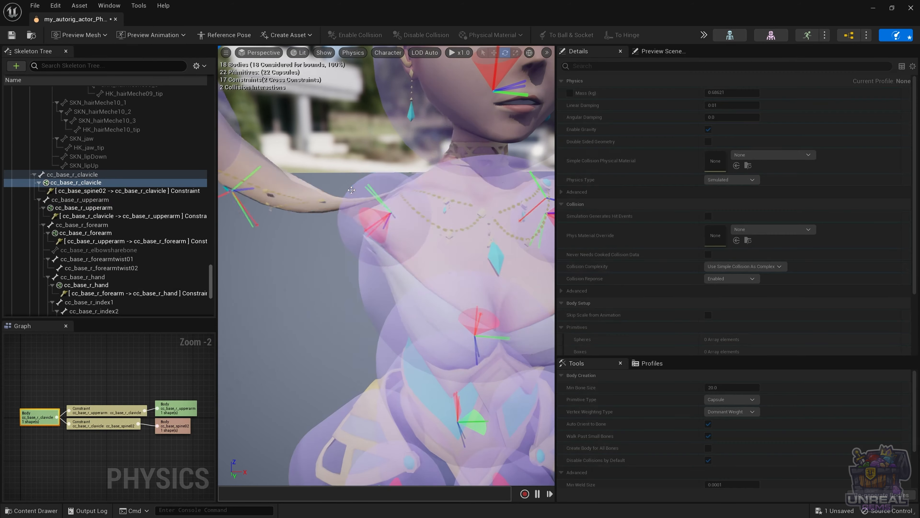
pyautogui.hotkey('alt', 's')
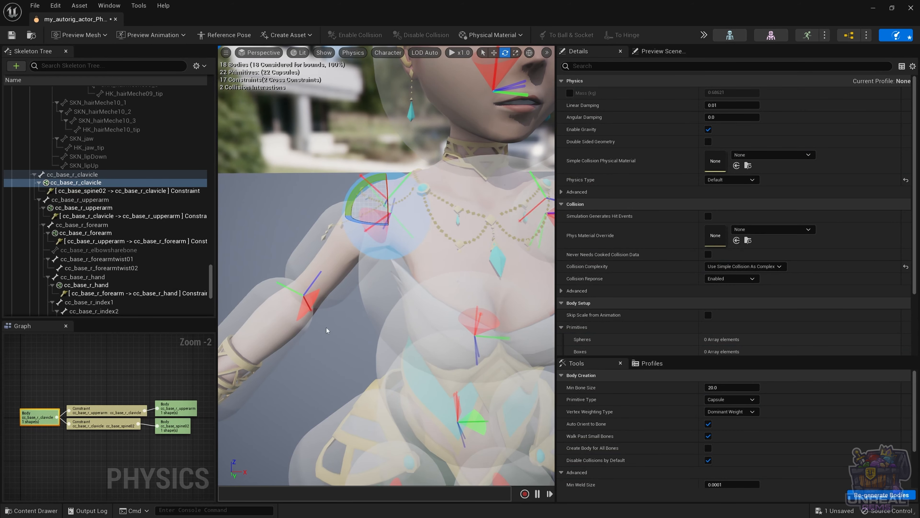
# Reset the child and parent transforms of the cc_base_spine02 to cc_base_r_clavicle constraint.
pyautogui.click(358, 317)
pyautogui.click(383, 230)
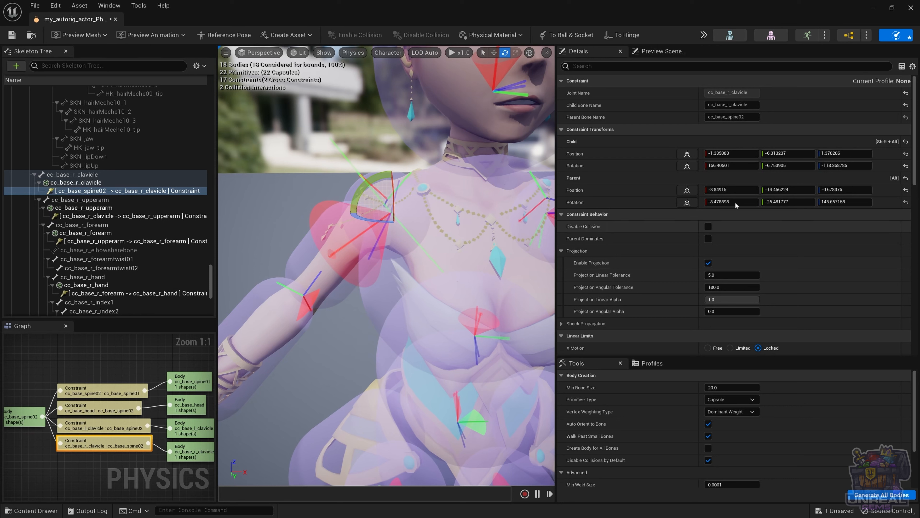
pyautogui.click(906, 141)
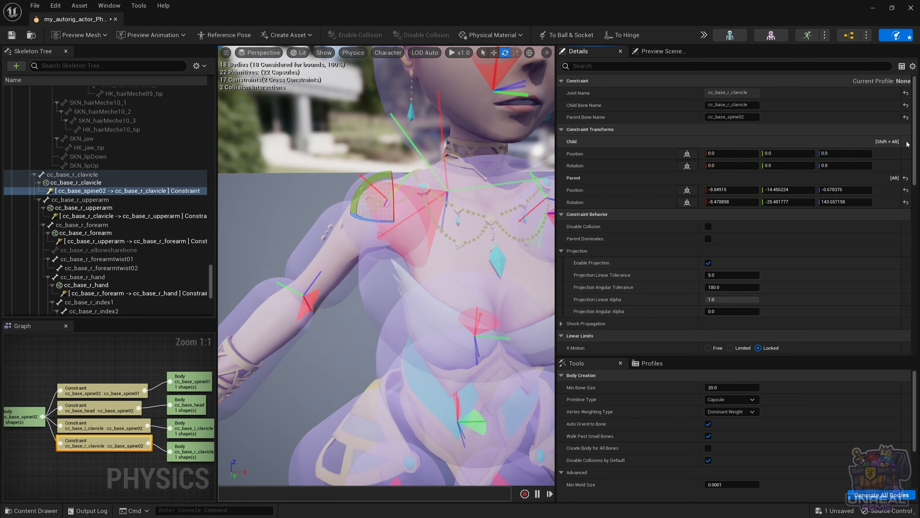
pyautogui.click(906, 177)
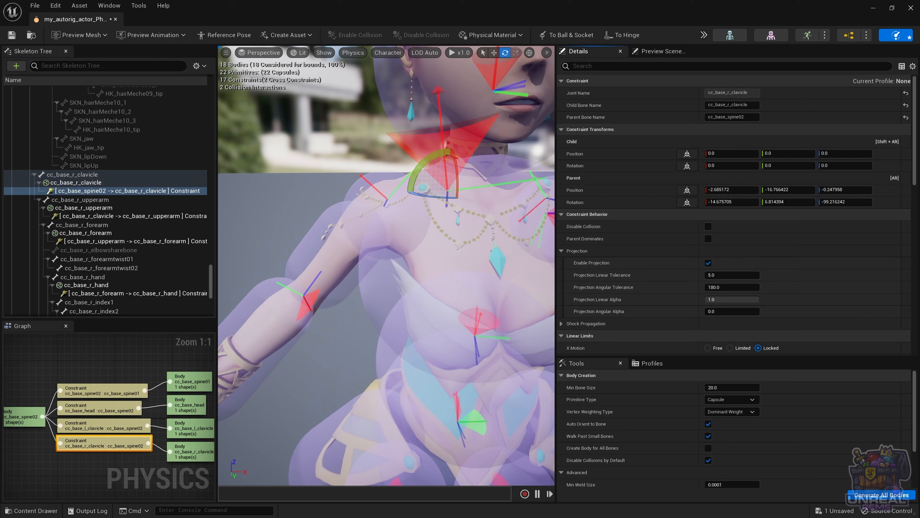
# Move the cc_base_spine02 to cc_base_r_clavicle constraint to the right shoulder and rotate it along the upper arm, undoing the last surplus move.
pyautogui.press('w')
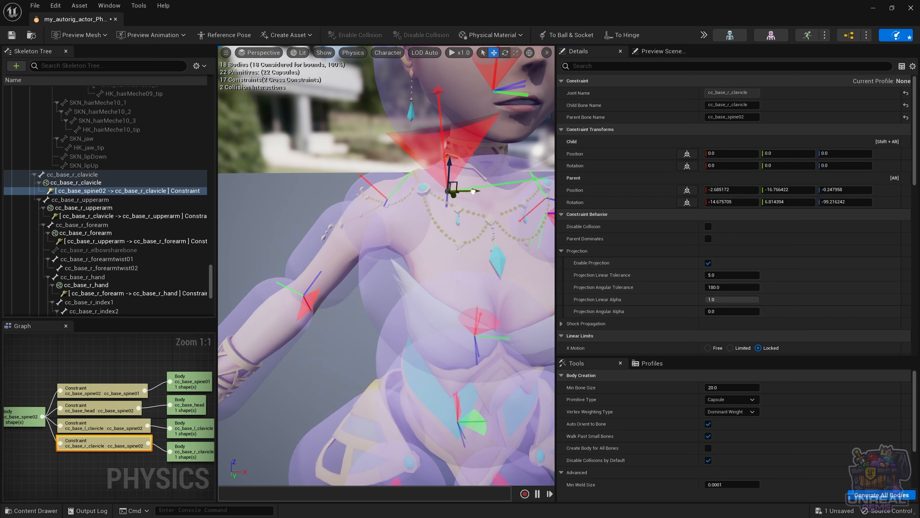
pyautogui.moveTo(473, 191); pyautogui.dragTo(414, 204)
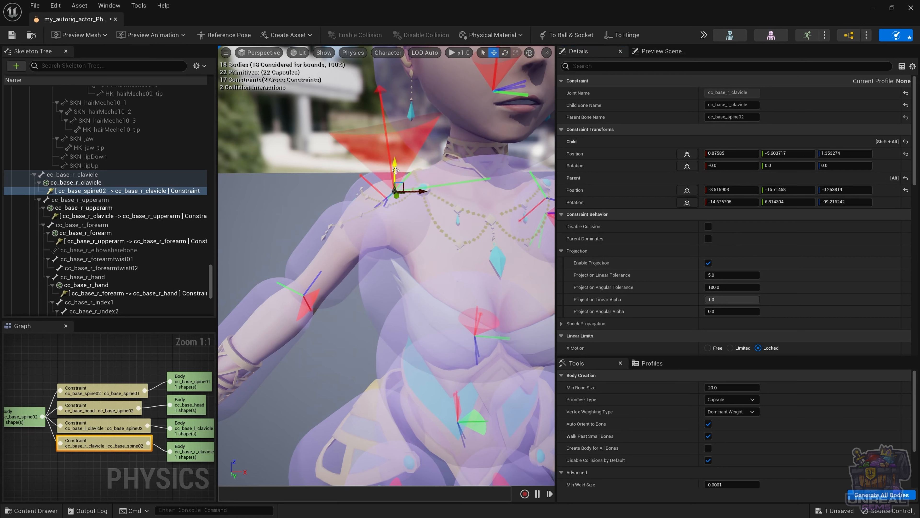
pyautogui.moveTo(394, 174)
pyautogui.mouseDown()
pyautogui.moveTo(394, 202)
pyautogui.moveTo(417, 189)
pyautogui.moveTo(434, 218)
pyautogui.moveTo(385, 181)
pyautogui.mouseUp()
pyautogui.press('e')
pyautogui.press('w')
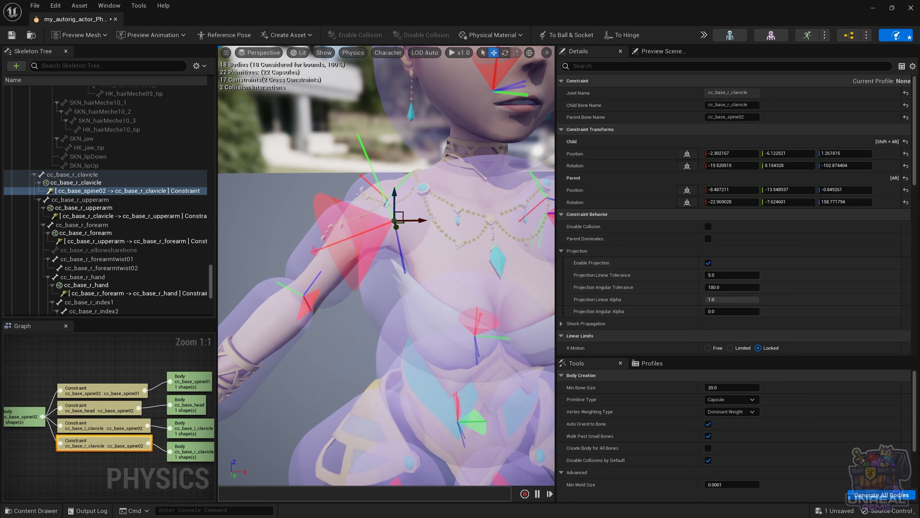
pyautogui.moveTo(422, 220); pyautogui.dragTo(384, 193)
pyautogui.hotkey('ctrl', 'z')
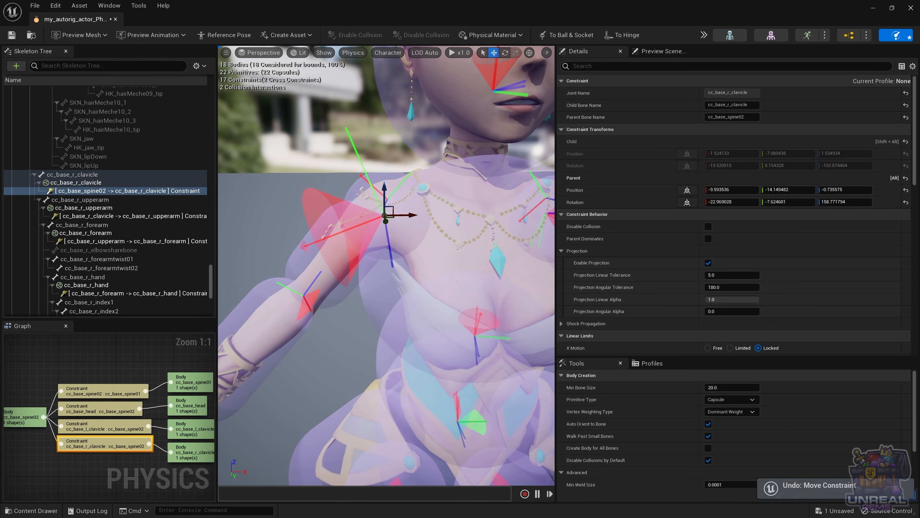
# Rotate only the parent frame of the cc_base_spine02 to cc_base_r_clavicle constraint to about -26.6, 1.6, 157.1, offsetting its swing cone from the upper arm.
pyautogui.keyDown('alt'); pyautogui.moveTo(373, 154); pyautogui.dragTo(449, 134); pyautogui.keyUp('alt')
pyautogui.keyDown('alt'); pyautogui.moveTo(391, 184); pyautogui.dragTo(394, 183); pyautogui.keyUp('alt')
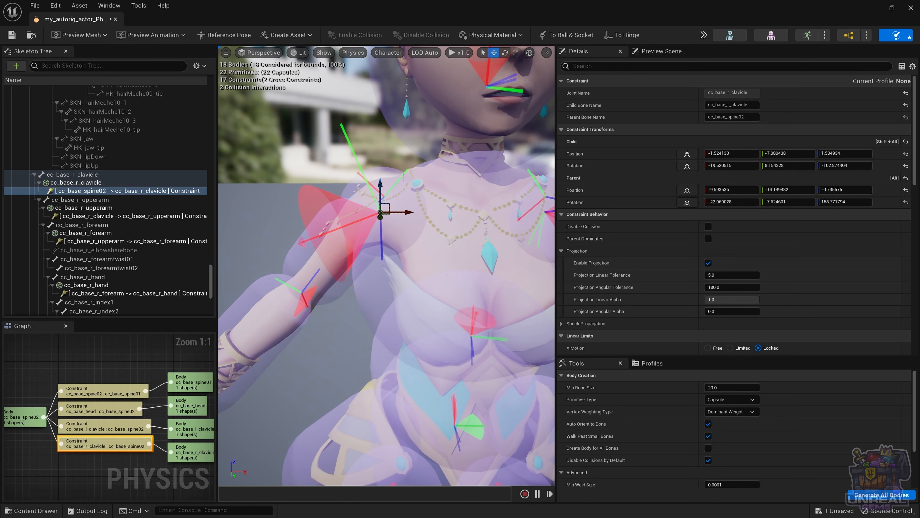
pyautogui.click(387, 163)
pyautogui.moveTo(386, 265); pyautogui.dragTo(404, 234, button='middle')
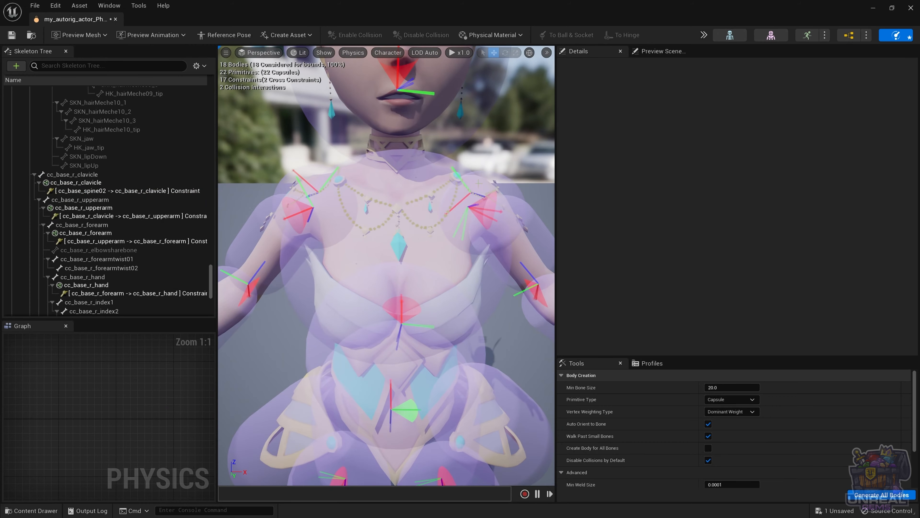
pyautogui.keyDown('alt'); pyautogui.moveTo(478, 183); pyautogui.dragTo(509, 132); pyautogui.keyUp('alt')
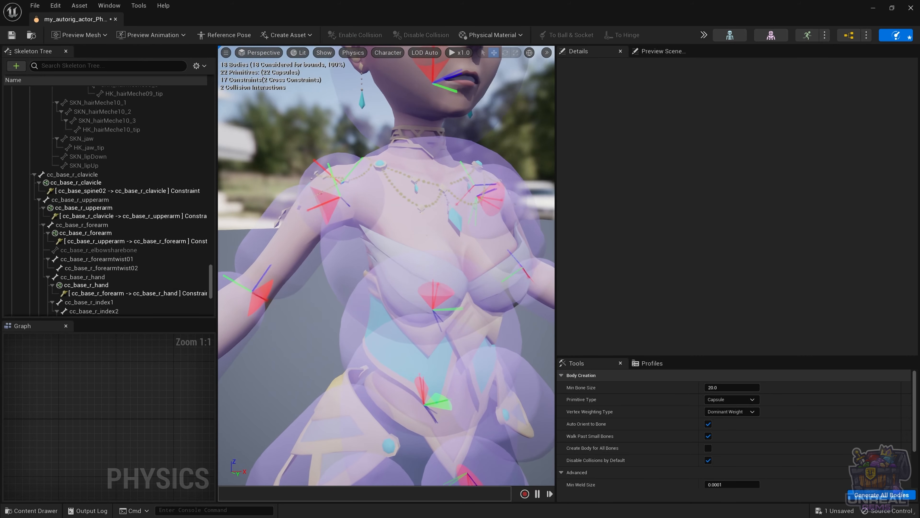
pyautogui.click(327, 196)
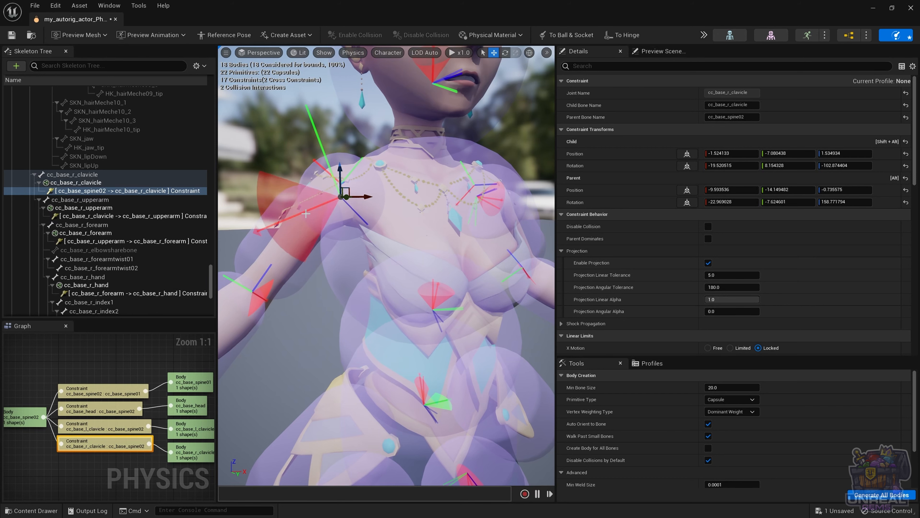
pyautogui.keyDown('alt'); pyautogui.moveTo(396, 131); pyautogui.dragTo(373, 157); pyautogui.keyUp('alt')
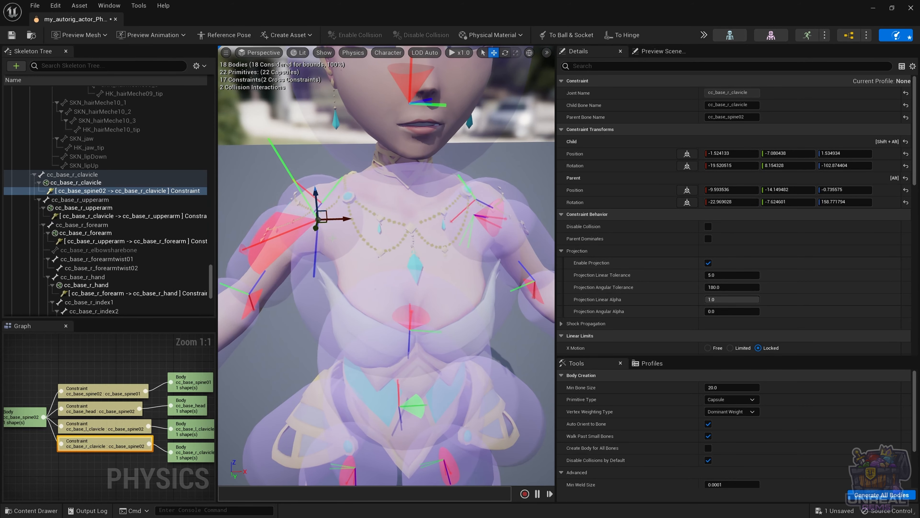
pyautogui.keyDown('alt'); pyautogui.moveTo(308, 214); pyautogui.dragTo(434, 236); pyautogui.keyUp('alt')
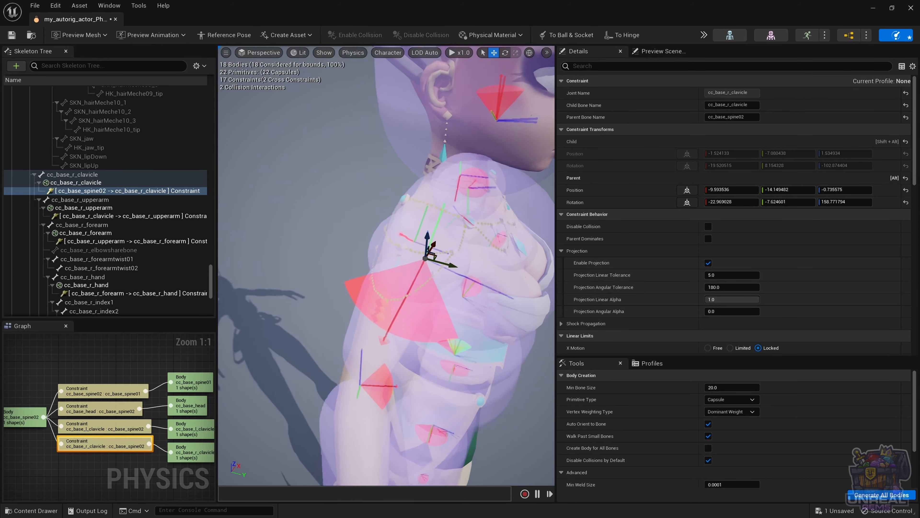
pyautogui.keyDown('alt'); pyautogui.moveTo(340, 319); pyautogui.dragTo(336, 315); pyautogui.keyUp('alt')
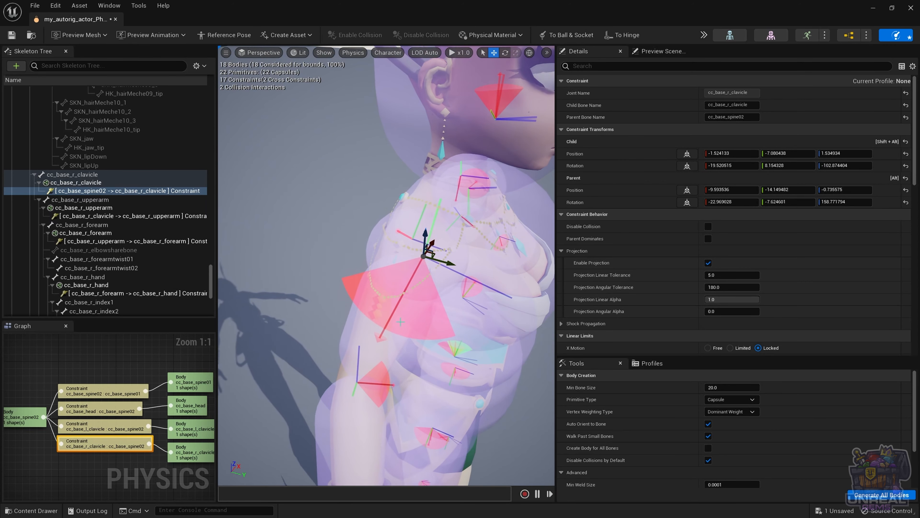
pyautogui.press('e')
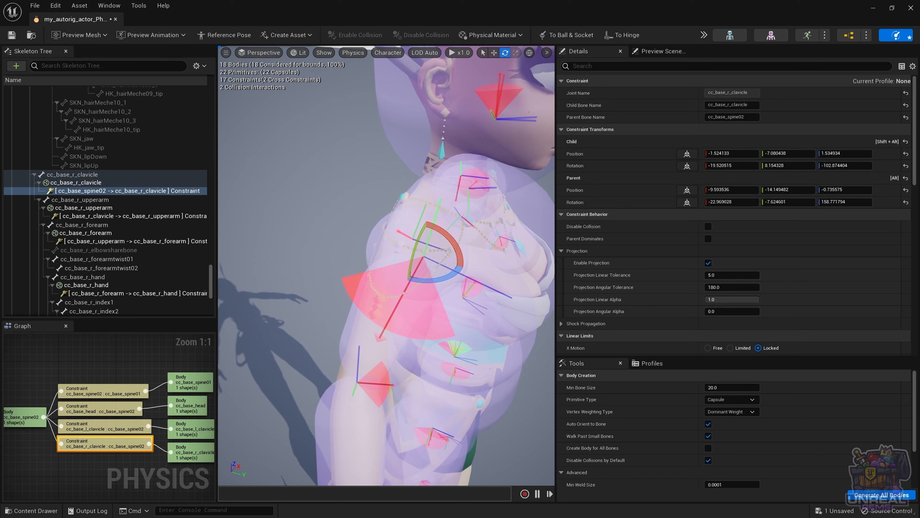
pyautogui.keyDown('alt'); pyautogui.moveTo(439, 283); pyautogui.dragTo(430, 289); pyautogui.keyUp('alt')
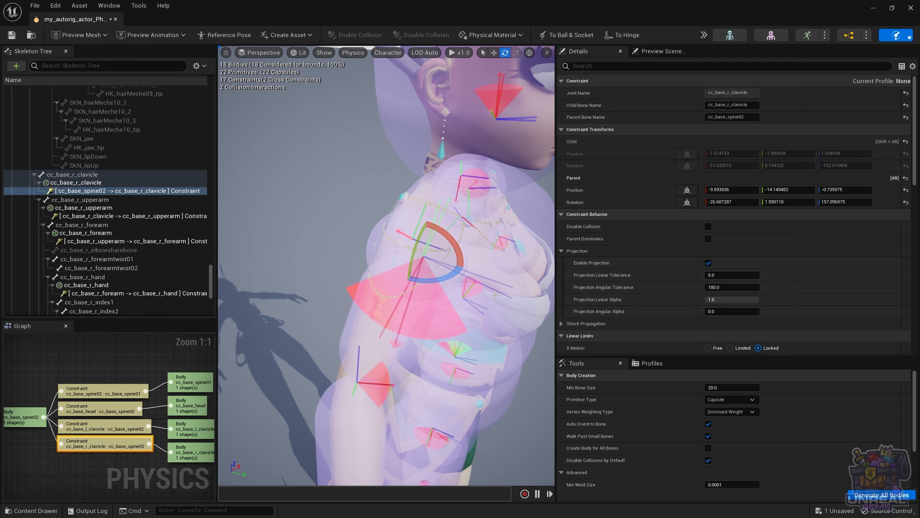
pyautogui.keyDown('alt'); pyautogui.moveTo(400, 277); pyautogui.dragTo(312, 259); pyautogui.keyUp('alt')
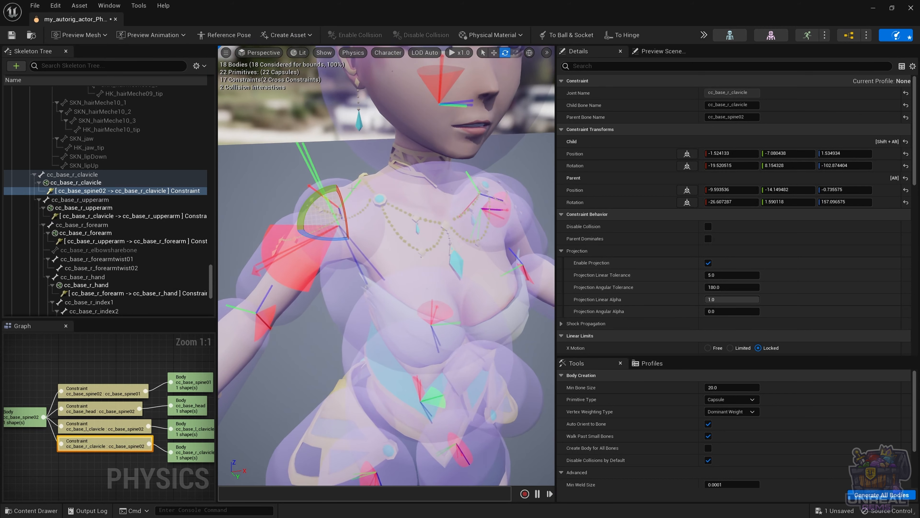
# Repeatedly start and stop the simulation with the cc_base_r_clavicle body selected to check how the right shoulder moves.
pyautogui.click(360, 253)
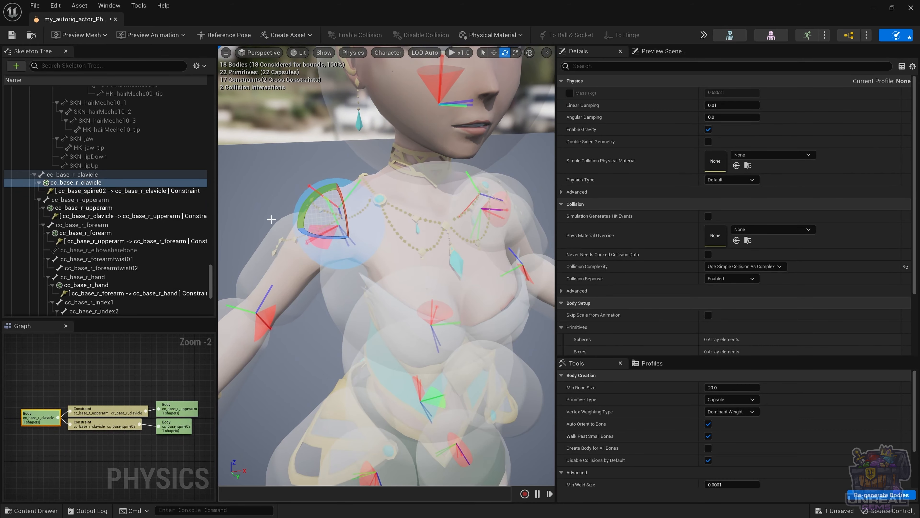
pyautogui.moveTo(271, 220)
pyautogui.keyDown('alt'); pyautogui.mouseDown()
pyautogui.moveTo(369, 225)
pyautogui.moveTo(271, 203)
pyautogui.moveTo(283, 232)
pyautogui.moveTo(272, 220)
pyautogui.mouseUp(); pyautogui.keyUp('alt')
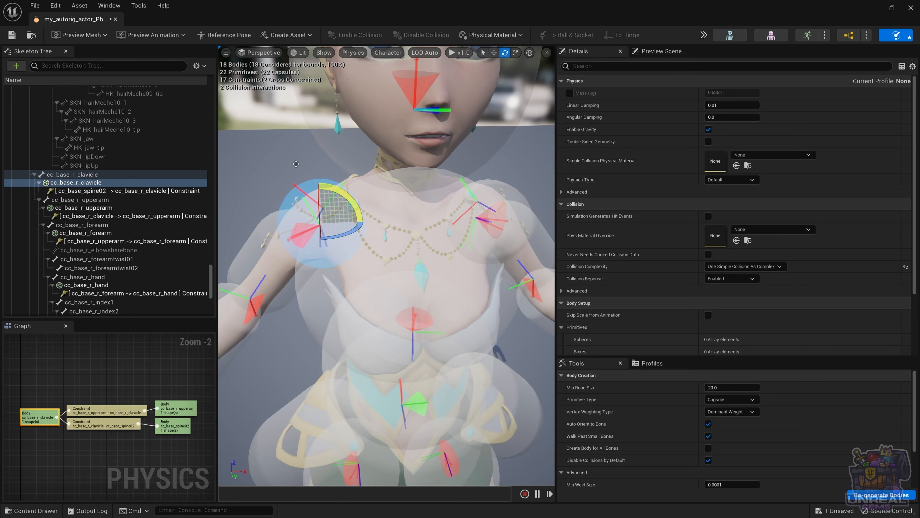
pyautogui.hotkey('alt', 's')
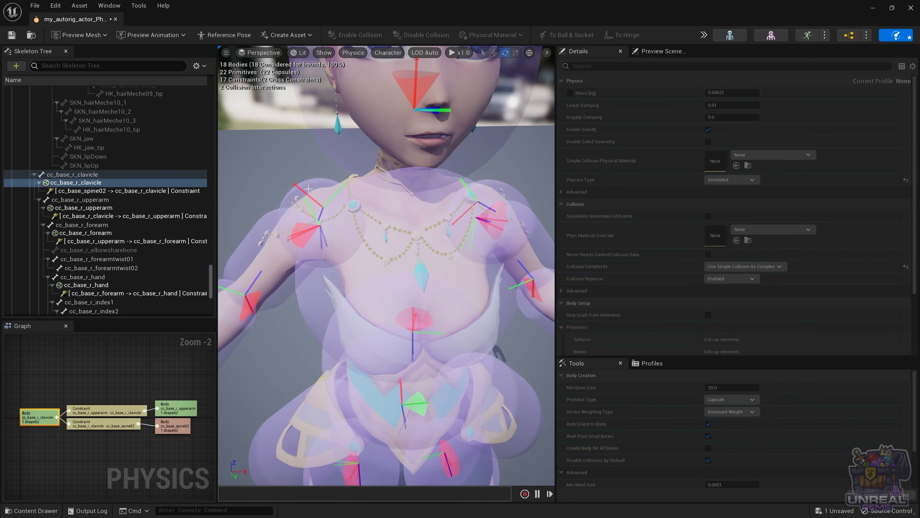
pyautogui.keyDown('alt'); pyautogui.moveTo(267, 160); pyautogui.dragTo(290, 149); pyautogui.keyUp('alt')
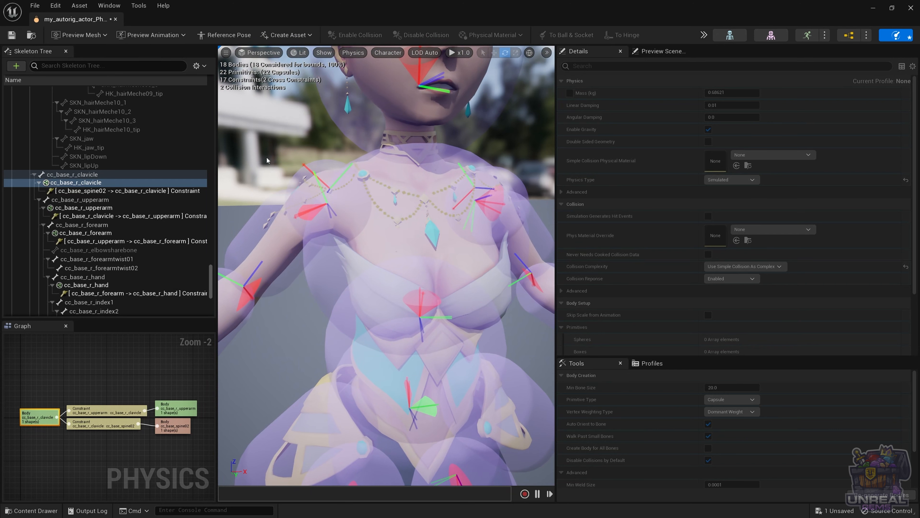
pyautogui.hotkey('alt', 's')
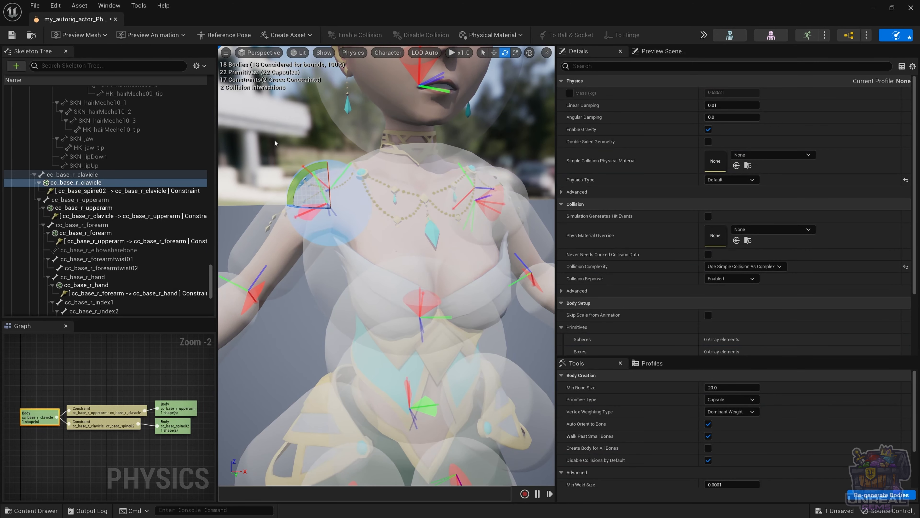
pyautogui.press('Escape')
pyautogui.click(324, 164)
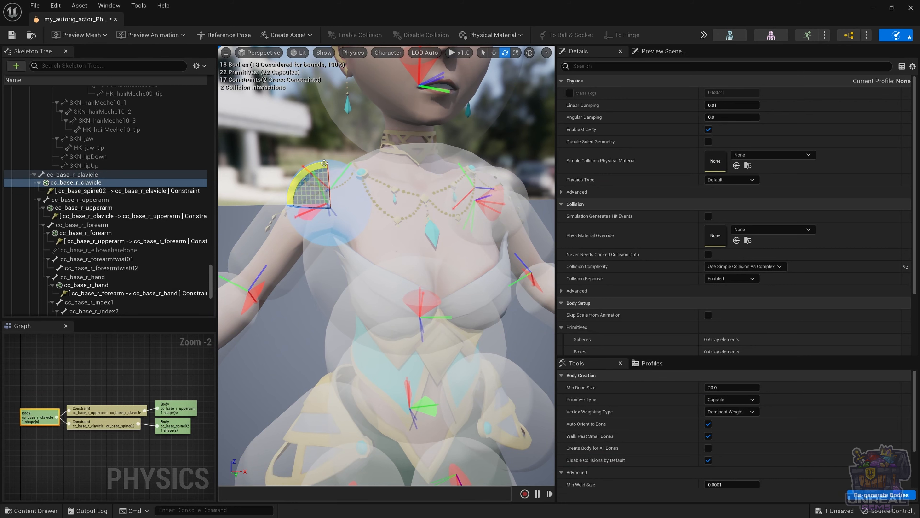
pyautogui.hotkey('alt', 's')
pyautogui.hotkey('alt', 's')
pyautogui.hotkey('alt', 's')
pyautogui.hotkey('alt', 's')
pyautogui.hotkey('alt', 's')
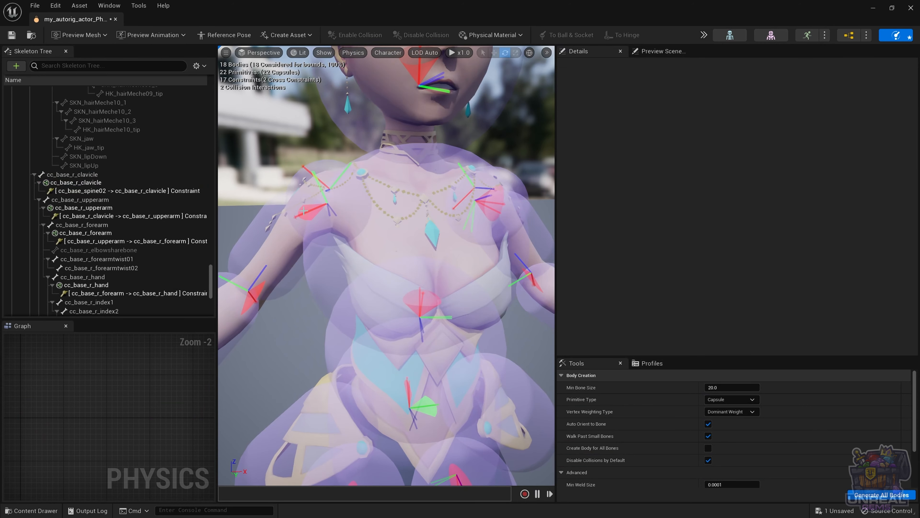
# Recheck the cc_base_spine02 to cc_base_r_clavicle constraint and simulate the cc_base_r_clavicle body once more.
pyautogui.click(304, 210)
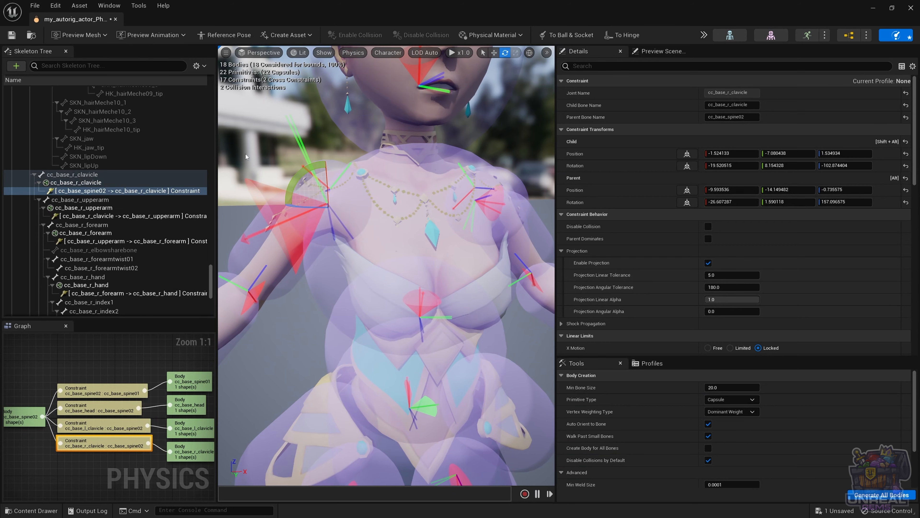
pyautogui.click(268, 160)
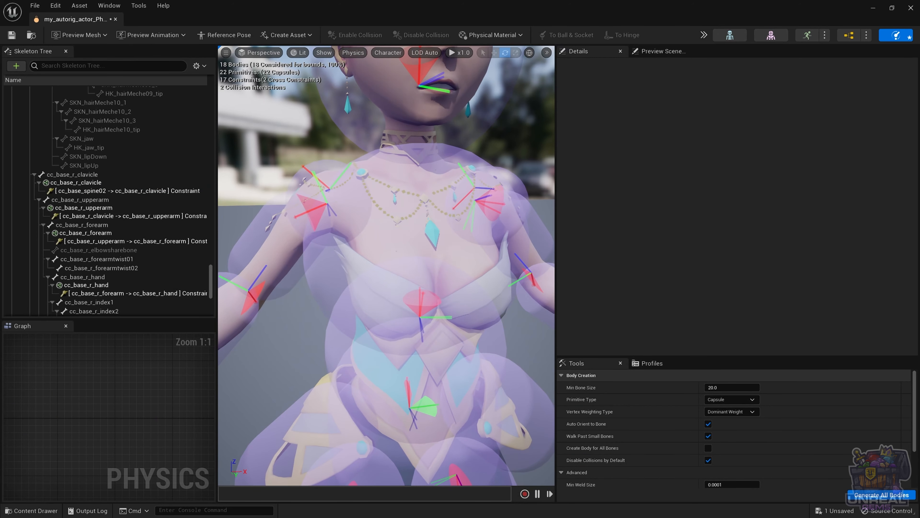
pyautogui.click(321, 169)
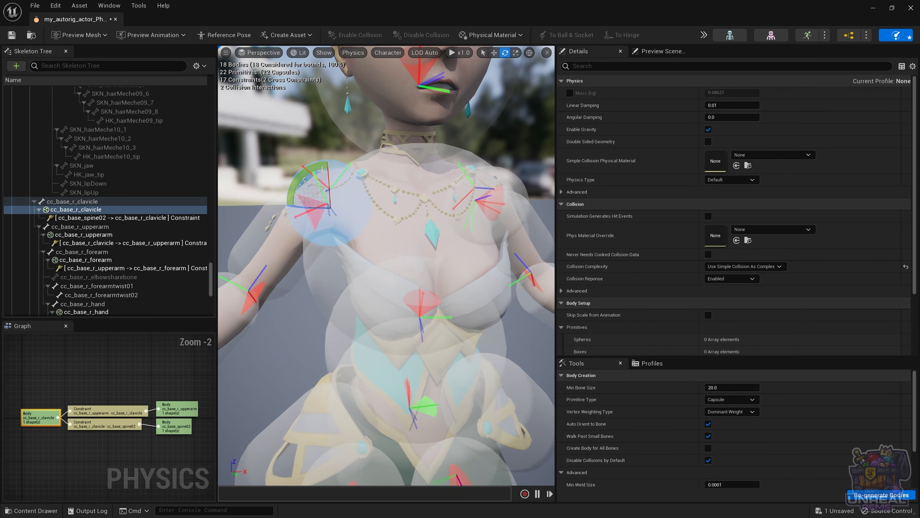
pyautogui.hotkey('alt', 's')
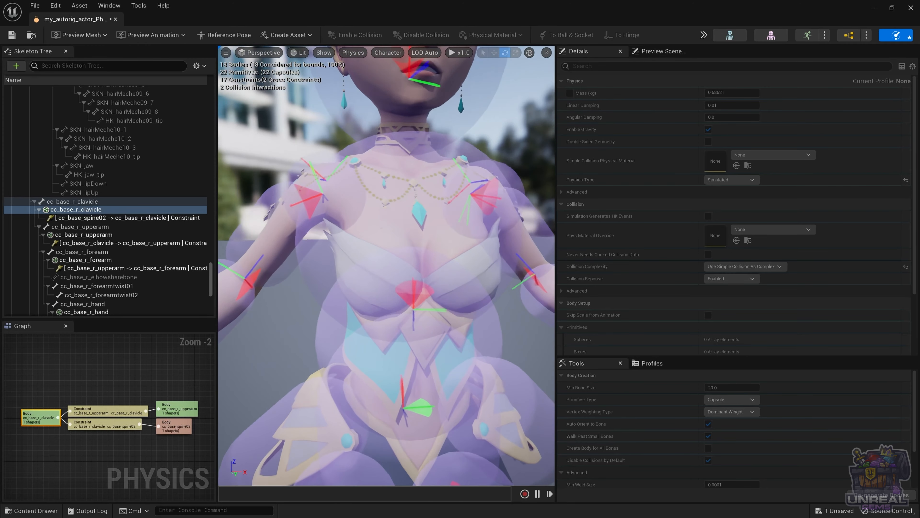
pyautogui.click(260, 237)
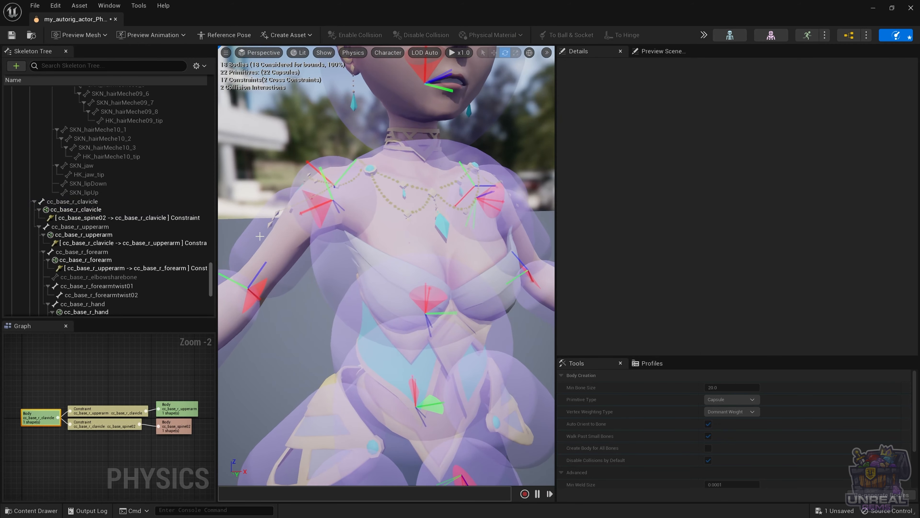
pyautogui.click(281, 187)
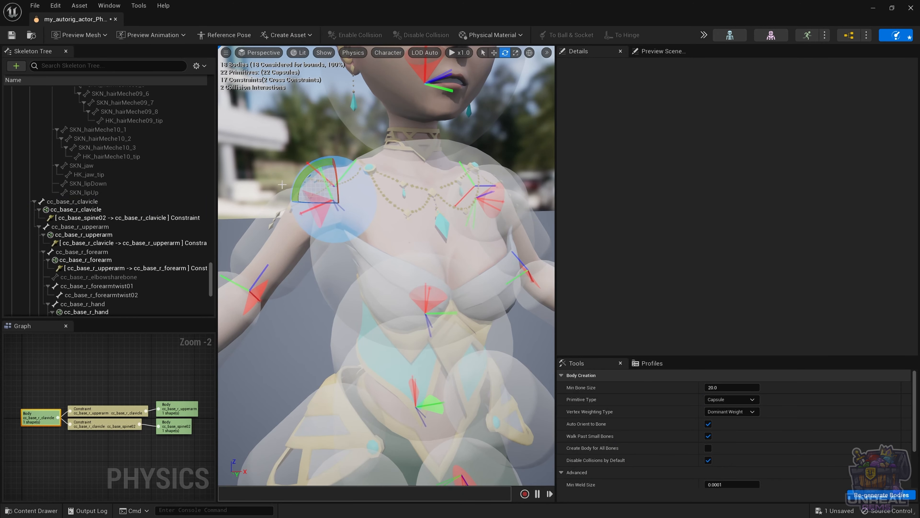
pyautogui.click(284, 142)
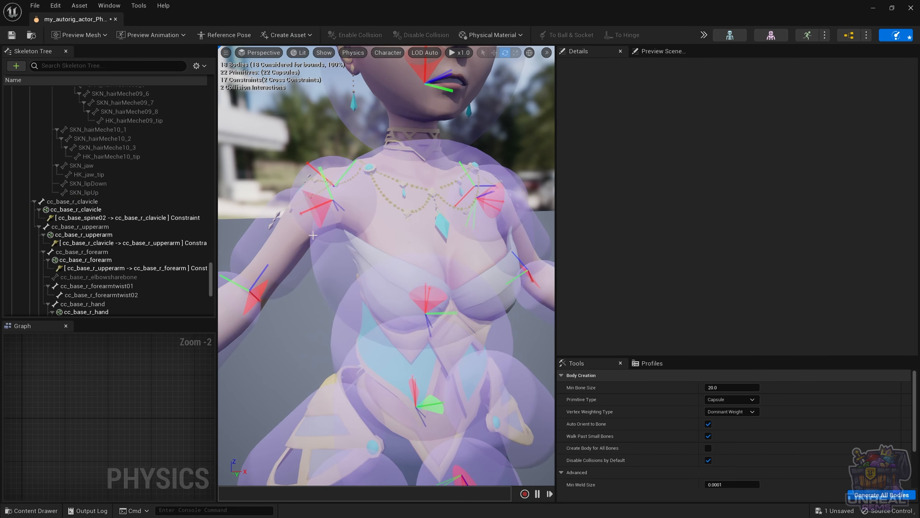
# Simulate the whole character without any body selected and pull it by the pelvis area to test the full ragdoll.
pyautogui.scroll(-5, 312, 224)
pyautogui.scroll(5, 312, 224)
pyautogui.scroll(-5, 322, 236)
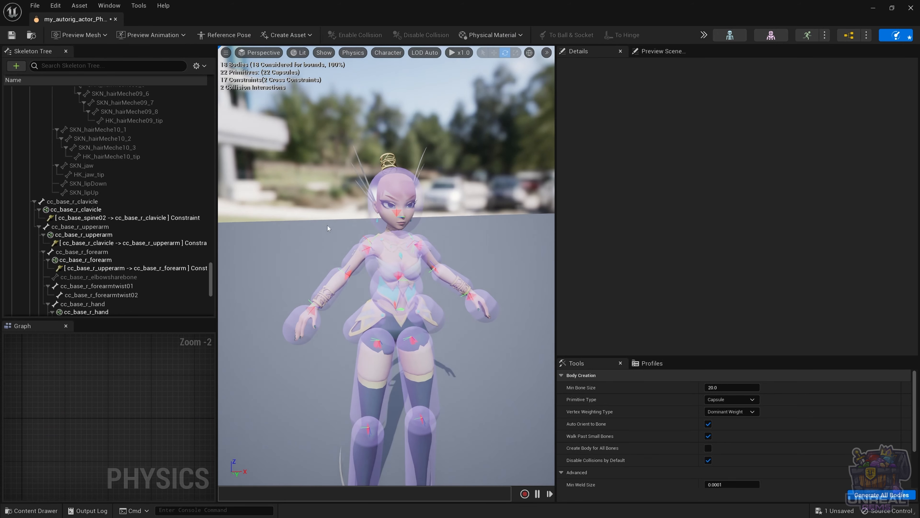
pyautogui.hotkey('alt', 's')
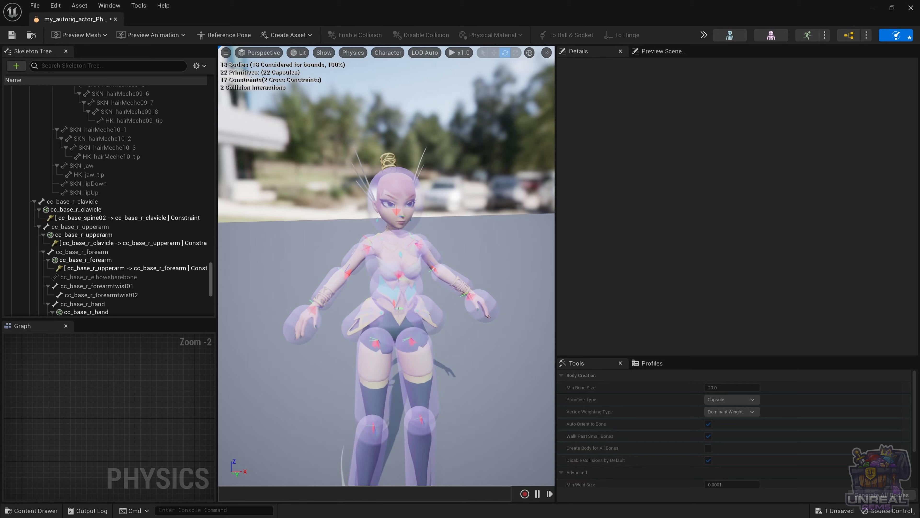
pyautogui.moveTo(399, 308)
pyautogui.keyDown('ctrl'); pyautogui.mouseDown(button='right')
pyautogui.moveTo(403, 254)
pyautogui.moveTo(382, 261)
pyautogui.moveTo(367, 189)
pyautogui.moveTo(380, 226)
pyautogui.moveTo(314, 191)
pyautogui.moveTo(415, 265)
pyautogui.moveTo(309, 258)
pyautogui.moveTo(362, 203)
pyautogui.moveTo(400, 246)
pyautogui.moveTo(332, 251)
pyautogui.mouseUp(button='right'); pyautogui.keyUp('ctrl')
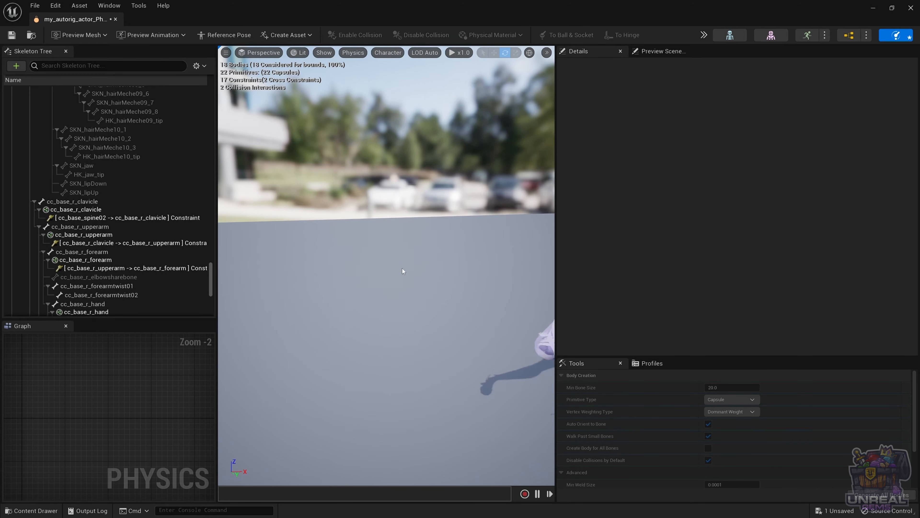
pyautogui.hotkey('alt', 's')
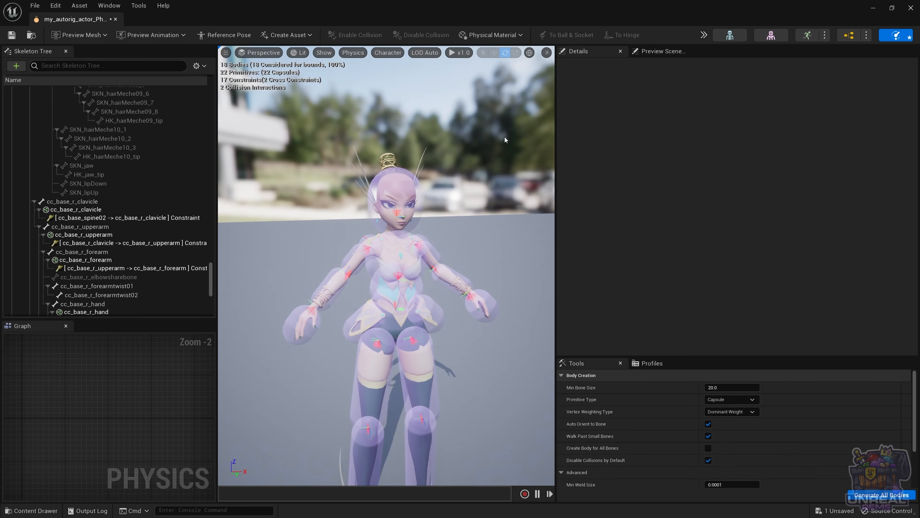
# Turn off No Gravity Simulation and turn on Enable Floor Collisions in the simulation options.
pyautogui.click(703, 34)
pyautogui.moveTo(748, 86)
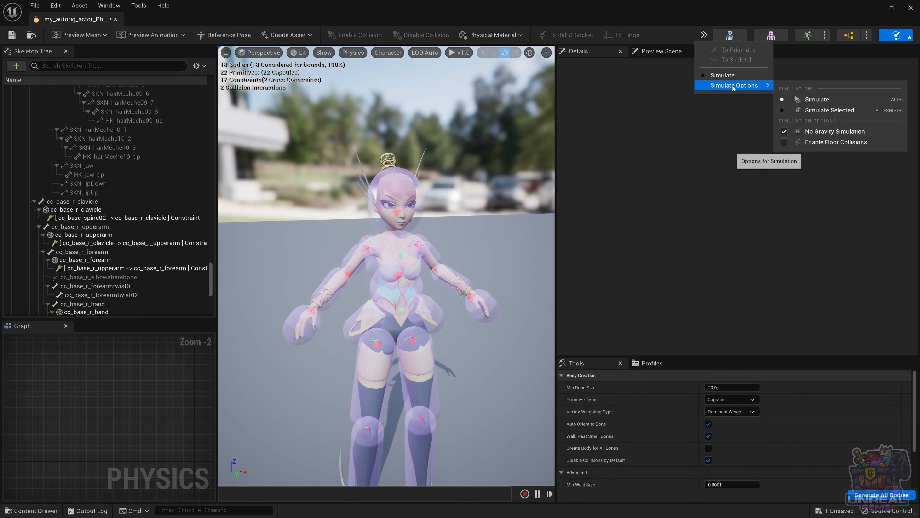
pyautogui.click(834, 131)
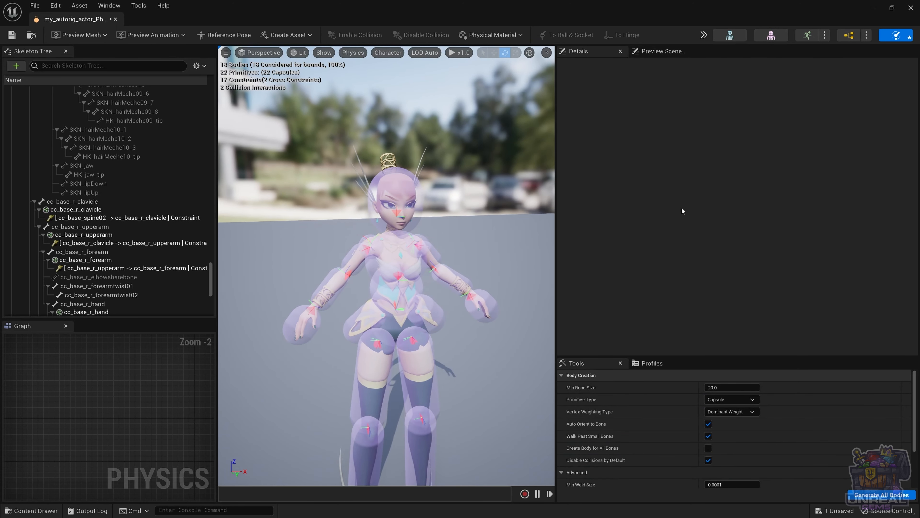
pyautogui.click(704, 35)
pyautogui.moveTo(739, 86)
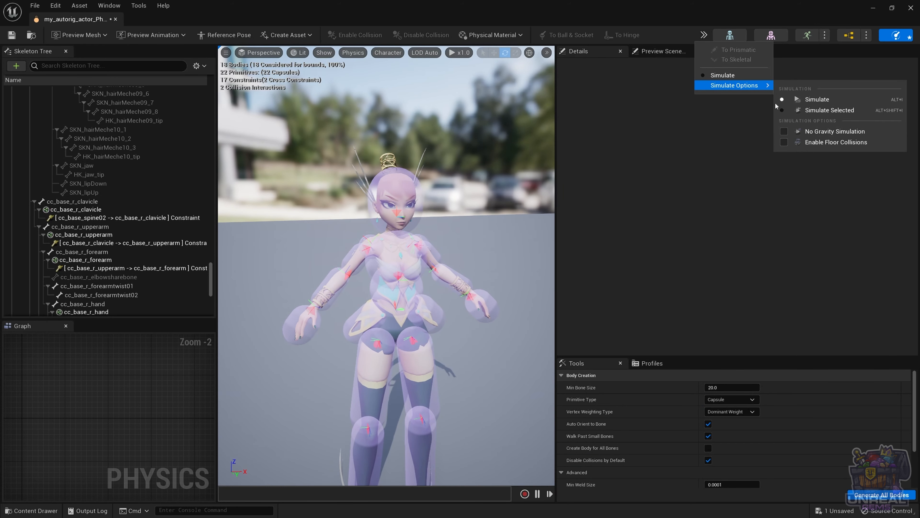
pyautogui.click(830, 142)
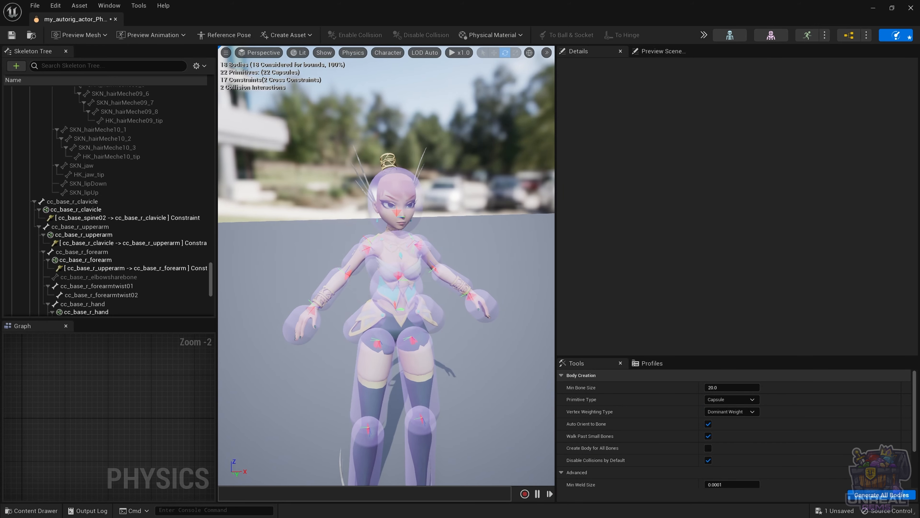
# Simulate the whole character twice, letting it drop under gravity to check how the ragdoll lands on the floor.
pyautogui.hotkey('alt', 's')
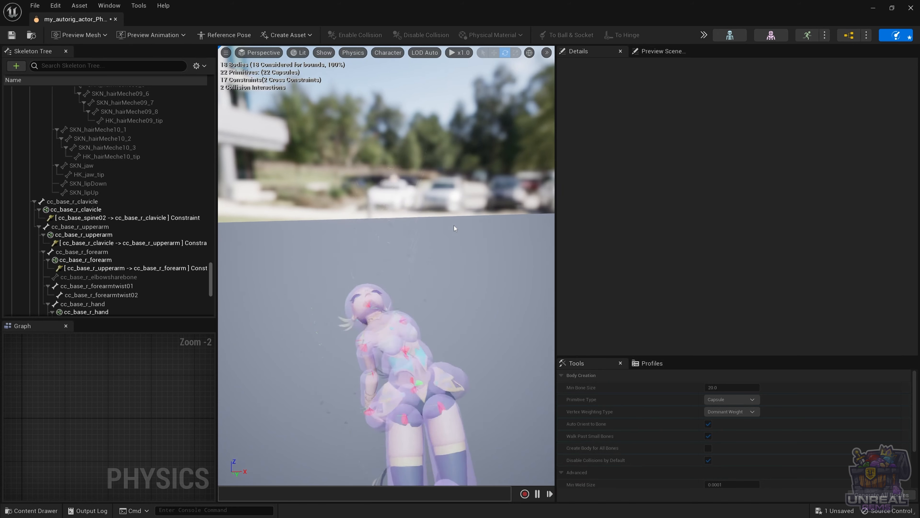
pyautogui.scroll(-2, 447, 377)
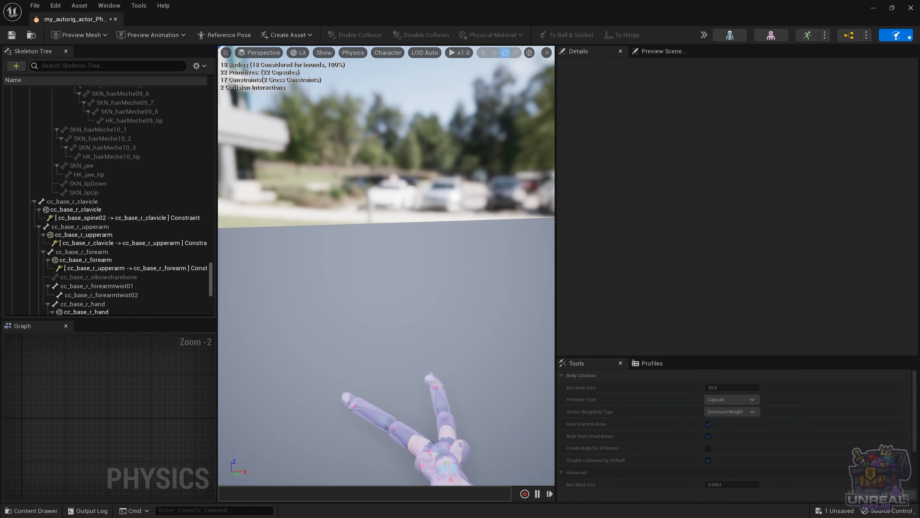
pyautogui.moveTo(410, 310); pyautogui.dragTo(440, 397, button='right')
pyautogui.scroll(2, 411, 308)
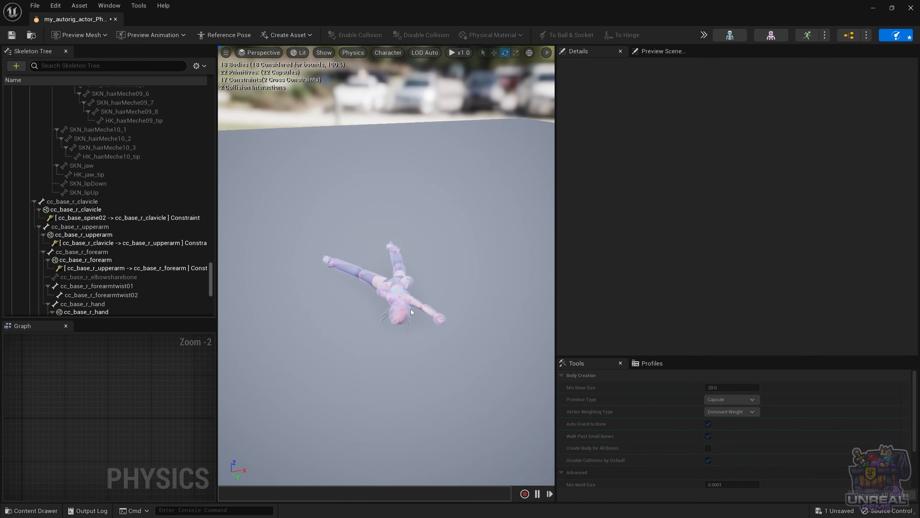
pyautogui.hotkey('alt', 's')
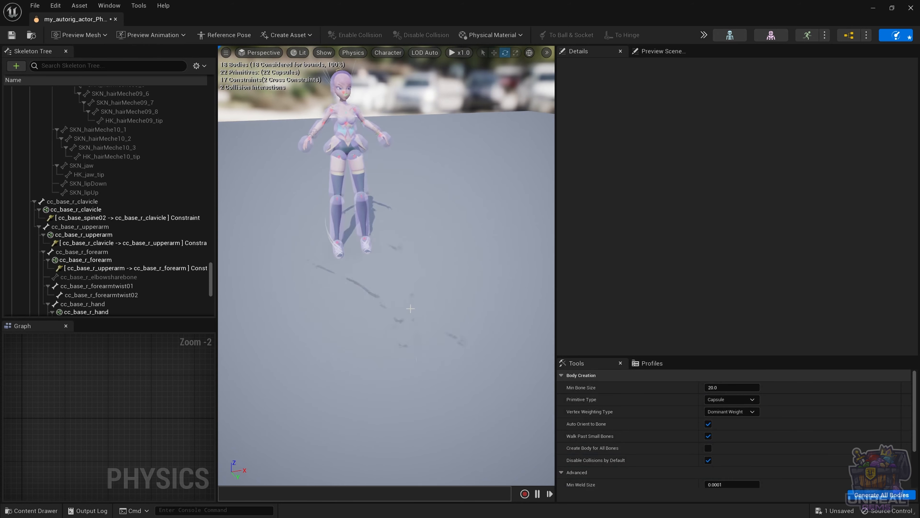
pyautogui.hotkey('alt', 's')
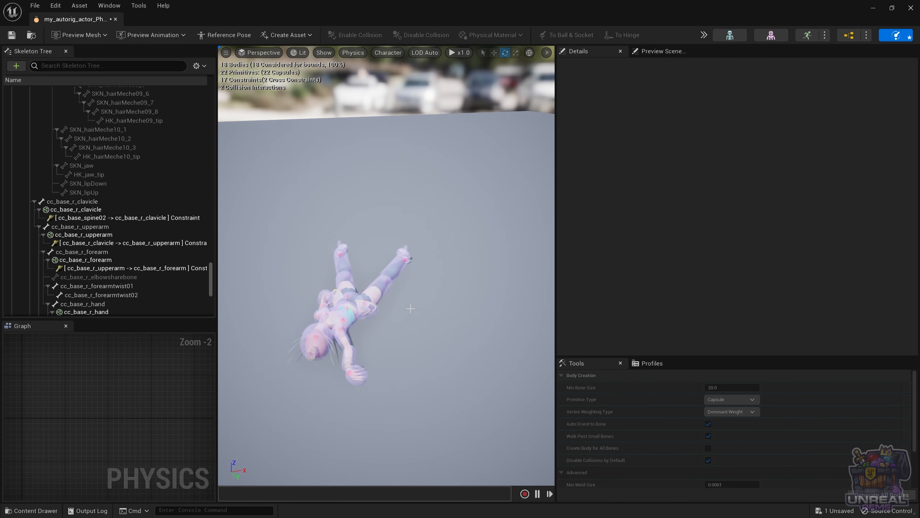
pyautogui.hotkey('alt', 's')
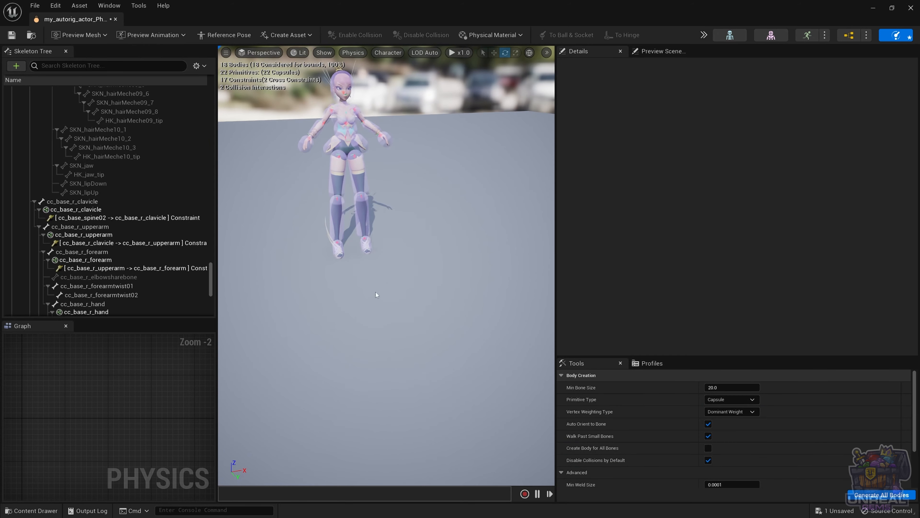
# Simulate the ragdoll again and repeatedly lift and drop it by different body parts to check its movement, ending the simulation.
pyautogui.moveTo(370, 278); pyautogui.dragTo(356, 188, button='right')
pyautogui.press('w')
pyautogui.hotkey('alt', 's')
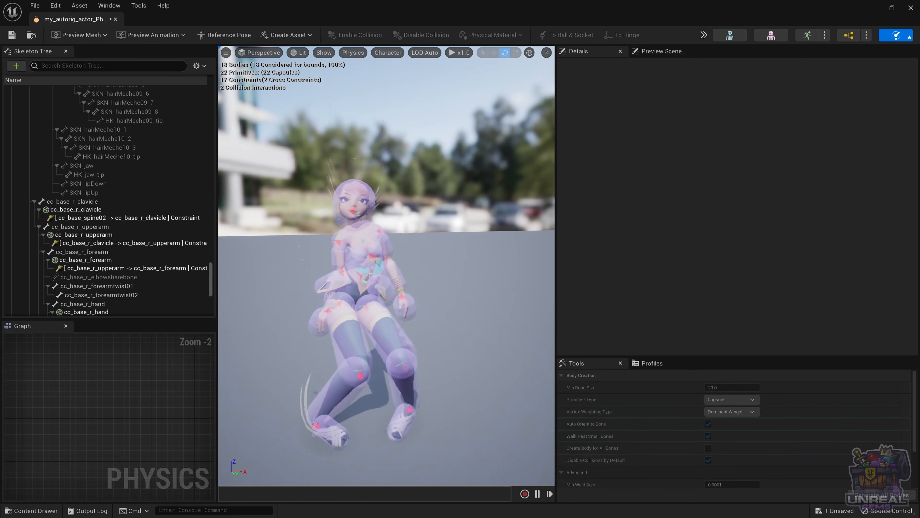
pyautogui.moveTo(329, 441)
pyautogui.keyDown('ctrl'); pyautogui.mouseDown(button='right')
pyautogui.moveTo(359, 416)
pyautogui.moveTo(349, 304)
pyautogui.moveTo(381, 41)
pyautogui.moveTo(382, 49)
pyautogui.mouseUp(button='right'); pyautogui.keyUp('ctrl')
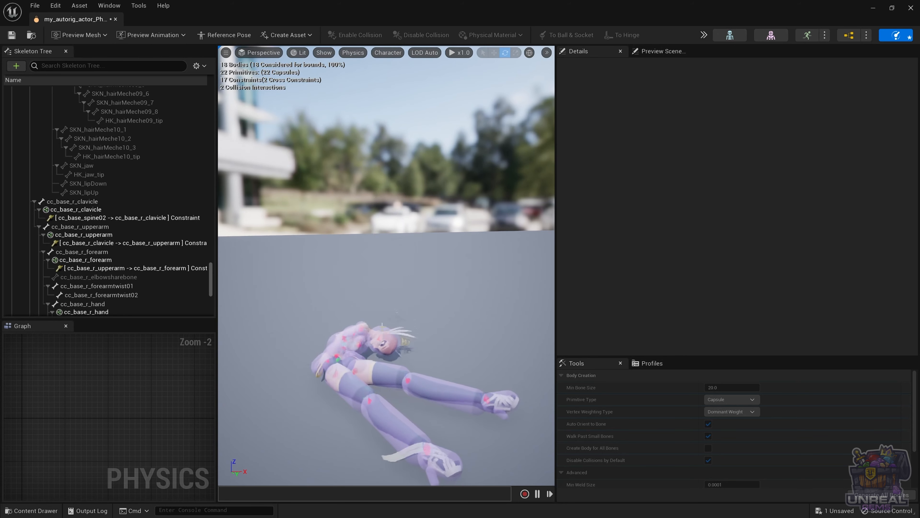
pyautogui.moveTo(384, 334)
pyautogui.keyDown('ctrl'); pyautogui.mouseDown(button='right')
pyautogui.moveTo(357, 305)
pyautogui.moveTo(319, 87)
pyautogui.moveTo(396, 253)
pyautogui.mouseUp(button='right'); pyautogui.keyUp('ctrl')
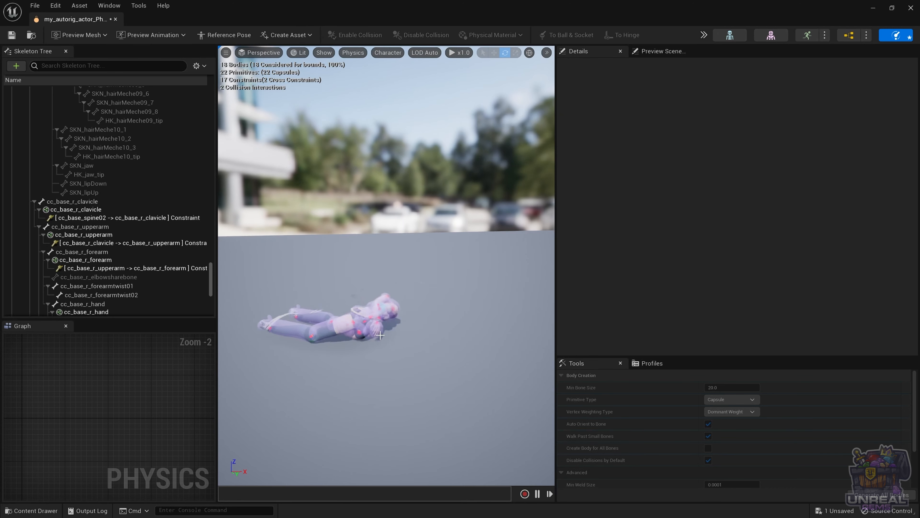
pyautogui.keyDown('ctrl'); pyautogui.moveTo(380, 329); pyautogui.dragTo(390, 122, button='right'); pyautogui.keyUp('ctrl')
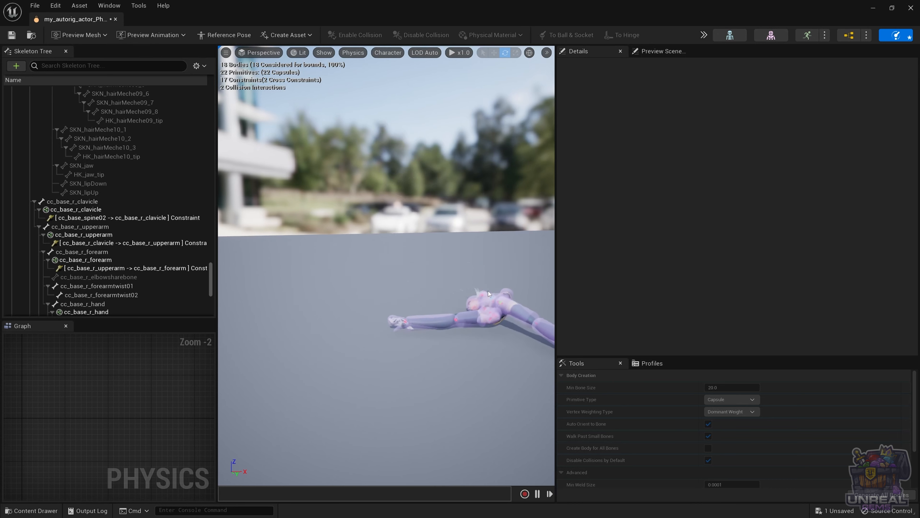
pyautogui.moveTo(487, 301)
pyautogui.keyDown('ctrl'); pyautogui.mouseDown(button='right')
pyautogui.moveTo(377, 246)
pyautogui.moveTo(504, 232)
pyautogui.moveTo(346, 242)
pyautogui.moveTo(354, 332)
pyautogui.mouseUp(button='right'); pyautogui.keyUp('ctrl')
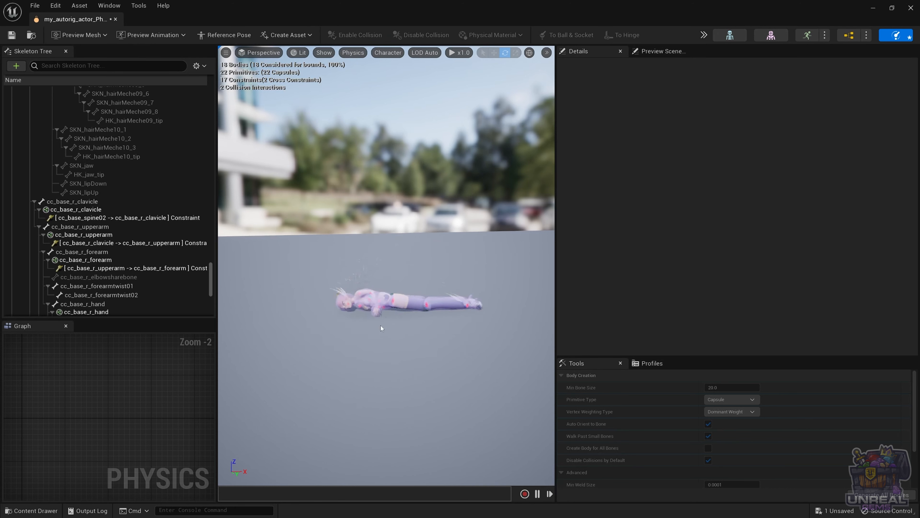
pyautogui.moveTo(364, 293)
pyautogui.keyDown('ctrl'); pyautogui.mouseDown(button='right')
pyautogui.moveTo(359, 236)
pyautogui.moveTo(325, 192)
pyautogui.moveTo(302, 242)
pyautogui.moveTo(294, 196)
pyautogui.moveTo(339, 204)
pyautogui.moveTo(325, 216)
pyautogui.moveTo(346, 254)
pyautogui.mouseUp(button='right'); pyautogui.keyUp('ctrl')
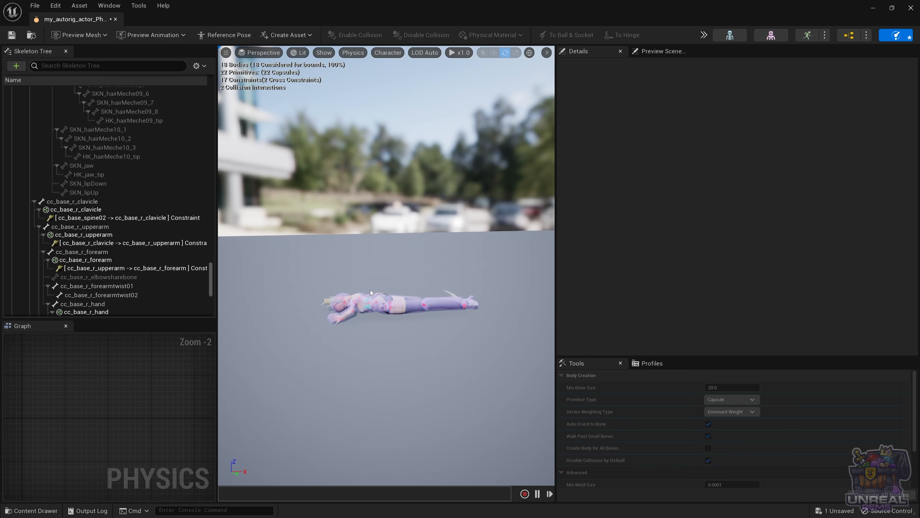
pyautogui.hotkey('alt', 's')
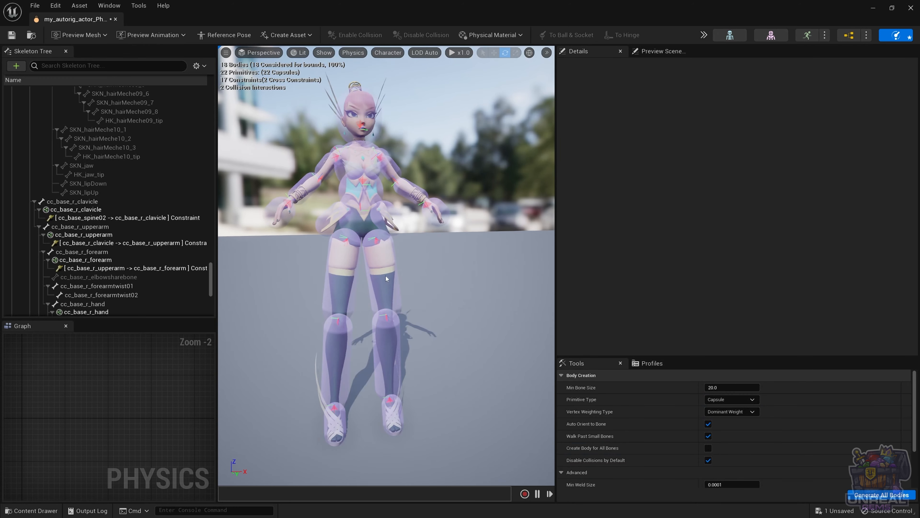
# Set the cc_base_head body's linear damping to 1.0 and angular damping to 5.0.
pyautogui.rightClick(373, 189)
pyautogui.click(338, 131)
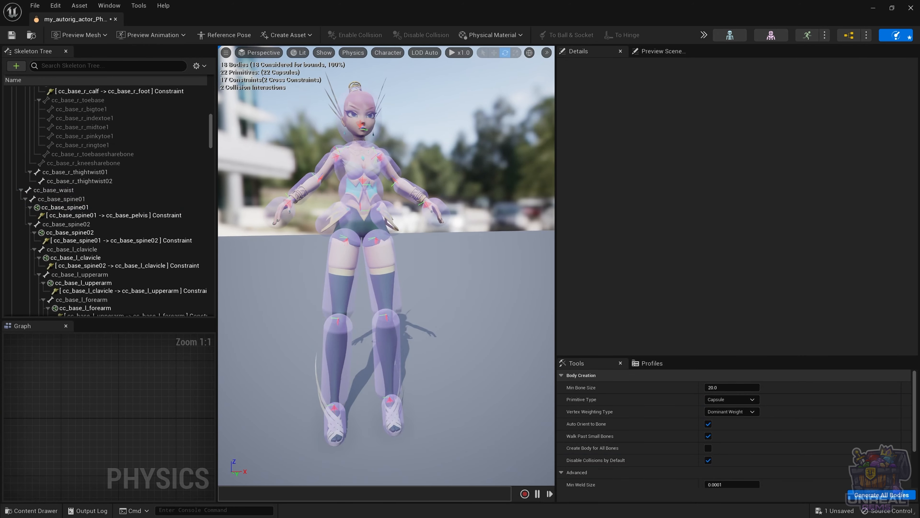
pyautogui.click(357, 123)
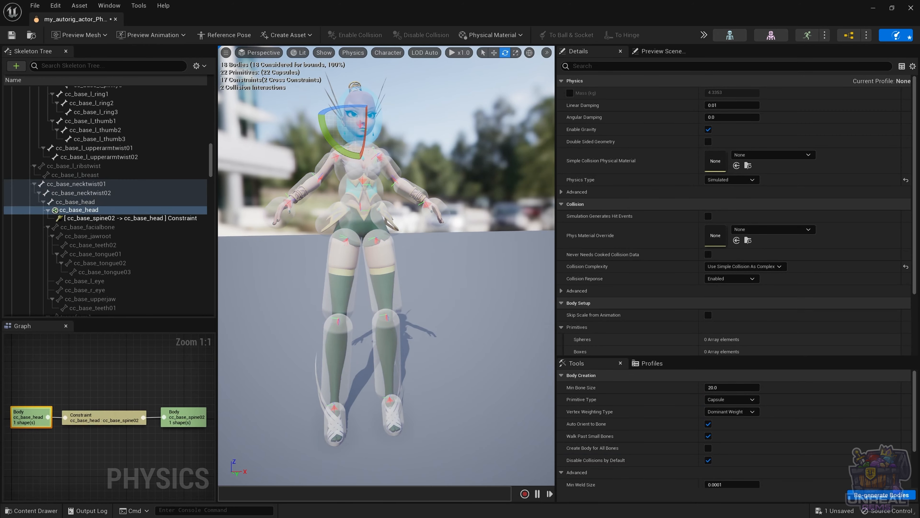
pyautogui.click(717, 104)
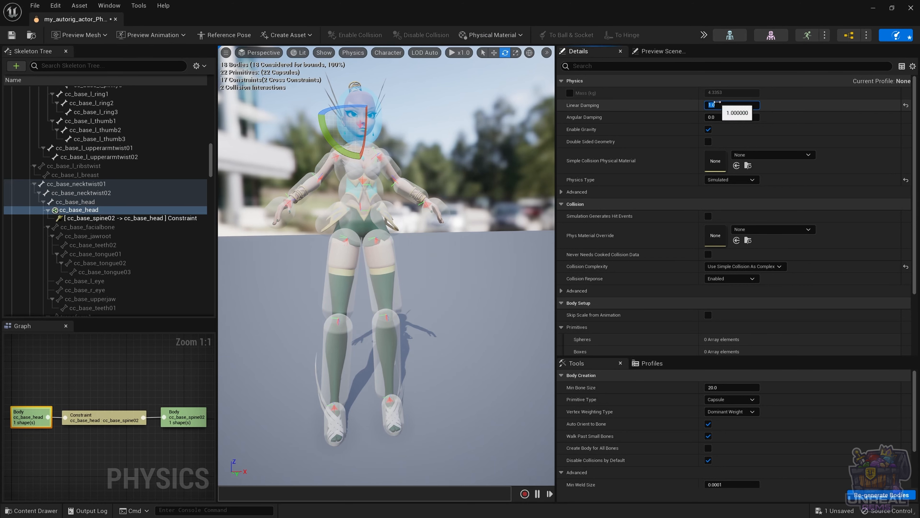
pyautogui.press('Return')
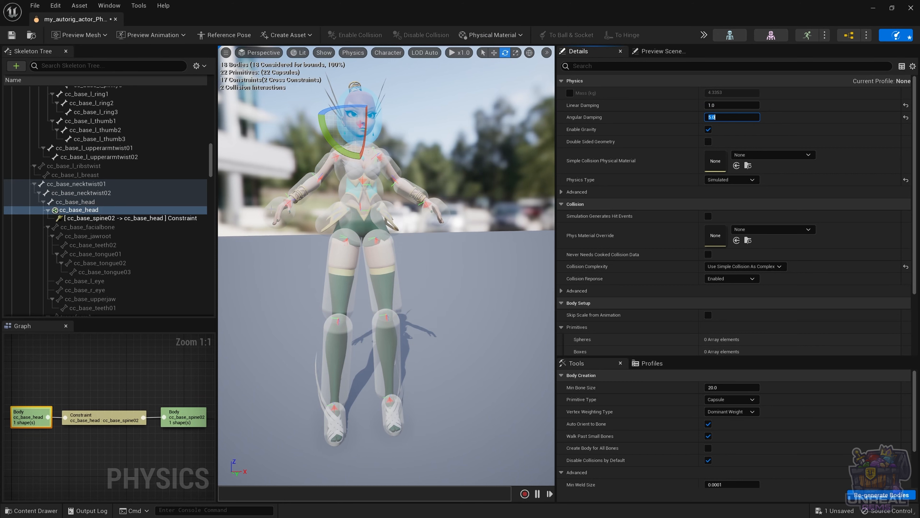
# Set linear damping to 1.0 and angular damping to 5.0 on the cc_base_r_hand and cc_base_l_hand bodies.
pyautogui.click(272, 209)
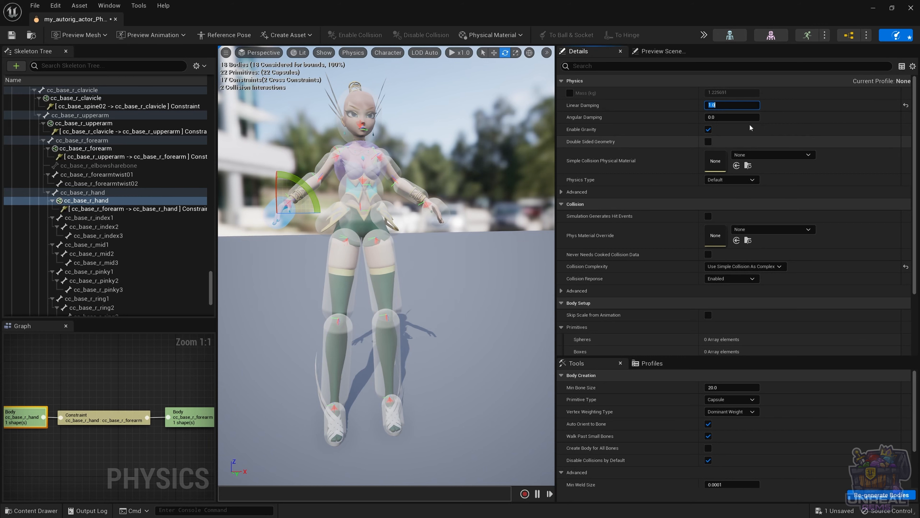
pyautogui.click(737, 114)
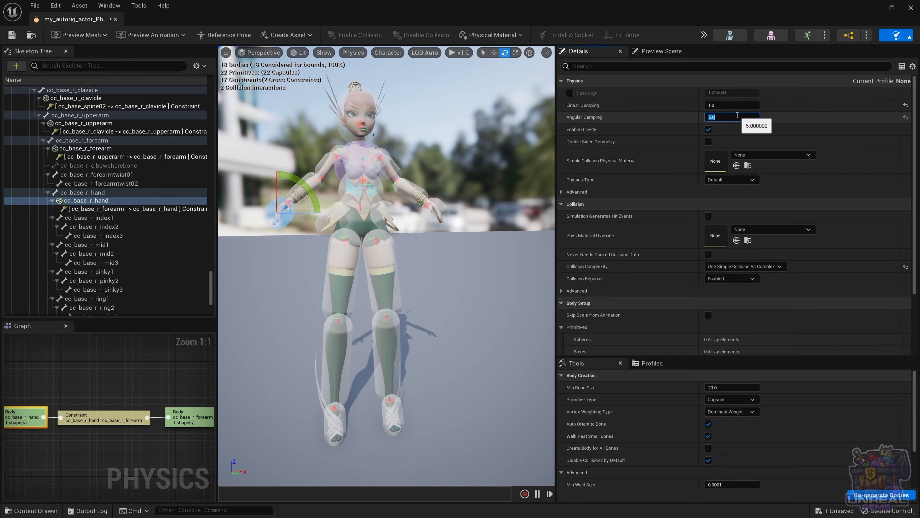
pyautogui.click(434, 210)
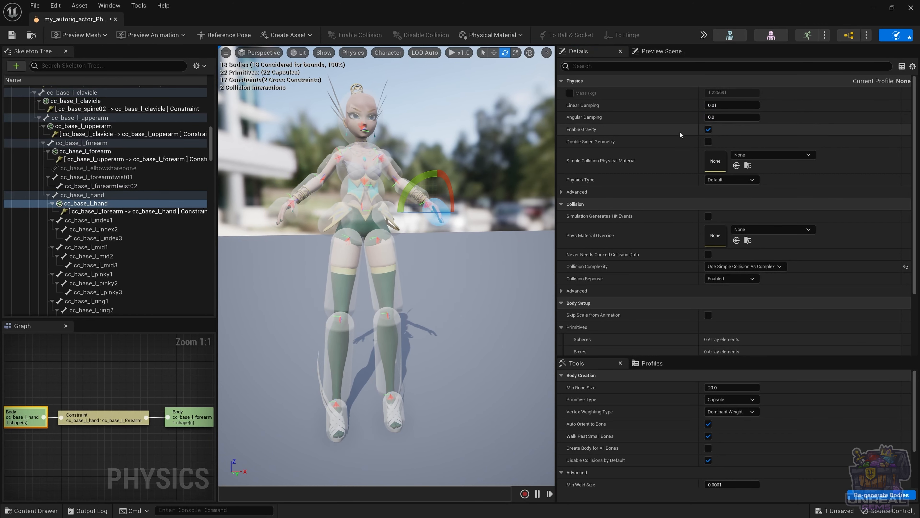
pyautogui.click(733, 105)
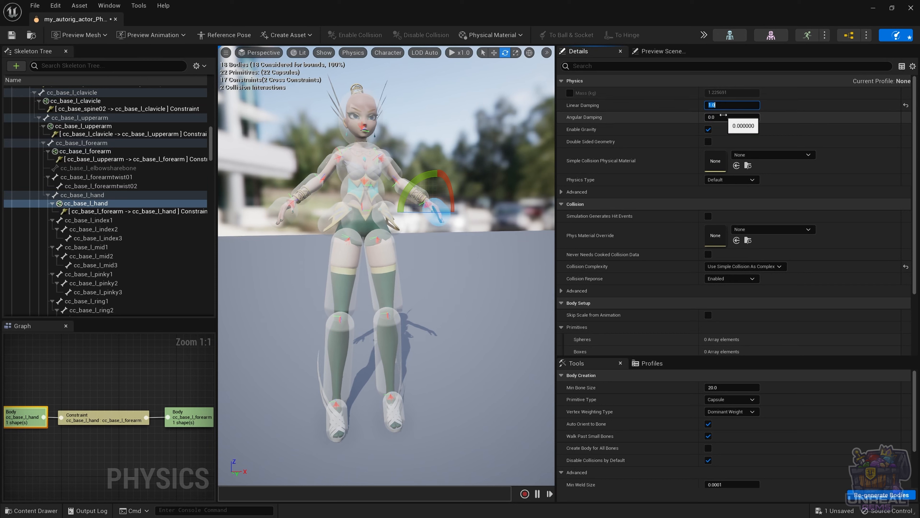
pyautogui.click(721, 116)
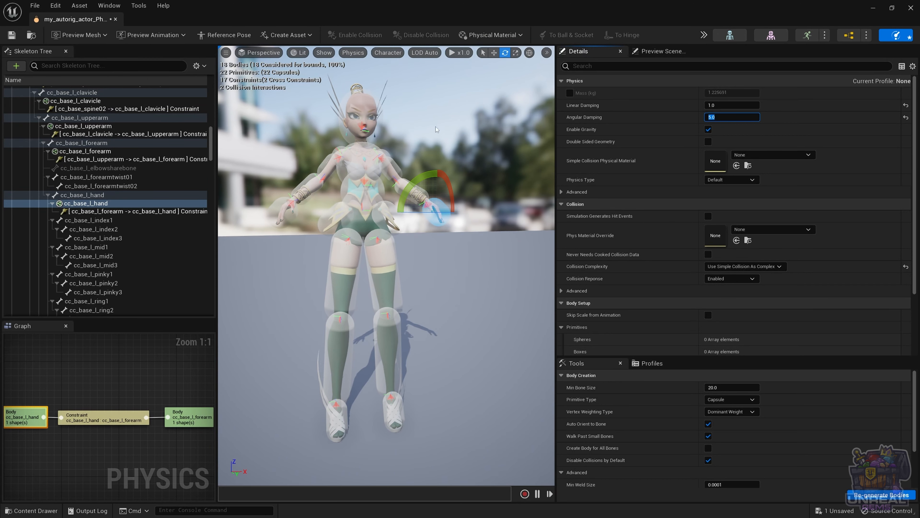
# Deselect all bodies, simulate the character and throw it around by several body parts to test the damped head and hands.
pyautogui.click(441, 148)
pyautogui.hotkey('alt', 's')
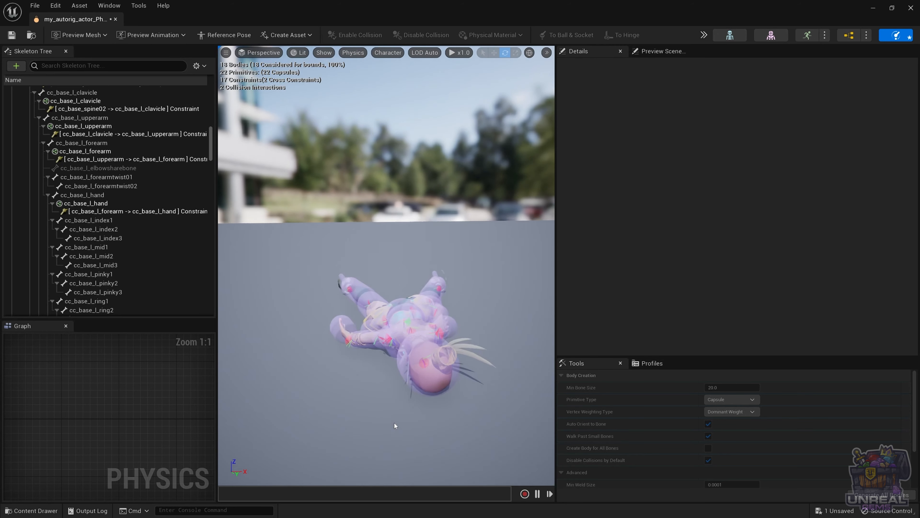
pyautogui.moveTo(450, 368)
pyautogui.keyDown('ctrl'); pyautogui.mouseDown(button='right')
pyautogui.moveTo(360, 191)
pyautogui.moveTo(406, 4)
pyautogui.moveTo(454, 25)
pyautogui.moveTo(493, 232)
pyautogui.moveTo(378, 4)
pyautogui.moveTo(433, 4)
pyautogui.moveTo(426, 18)
pyautogui.mouseUp(button='right'); pyautogui.keyUp('ctrl')
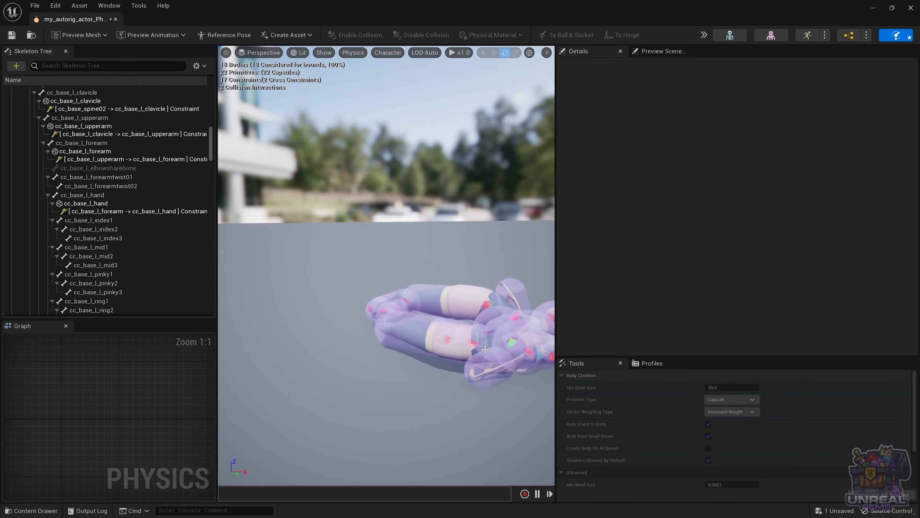
pyautogui.moveTo(427, 323)
pyautogui.keyDown('ctrl'); pyautogui.mouseDown(button='right')
pyautogui.moveTo(385, 74)
pyautogui.moveTo(388, 17)
pyautogui.moveTo(348, 3)
pyautogui.mouseUp(button='right'); pyautogui.keyUp('ctrl')
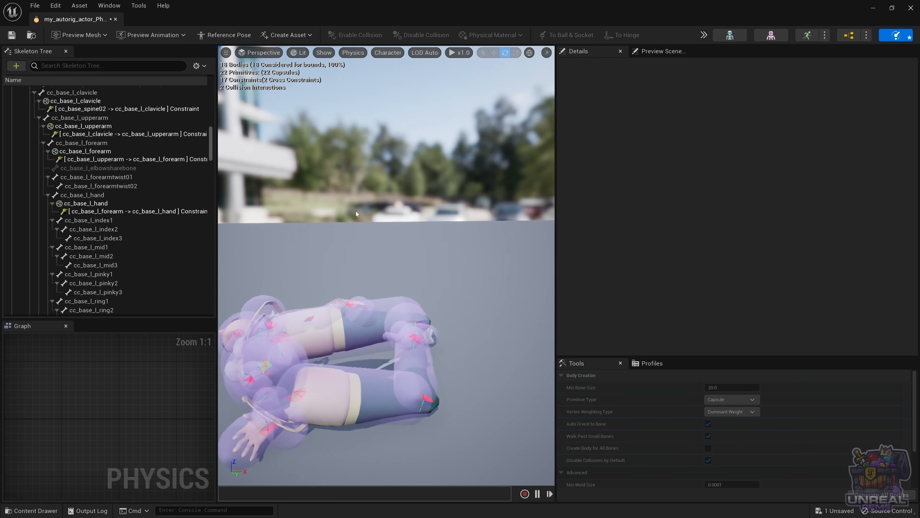
pyautogui.scroll(-3, 293, 267)
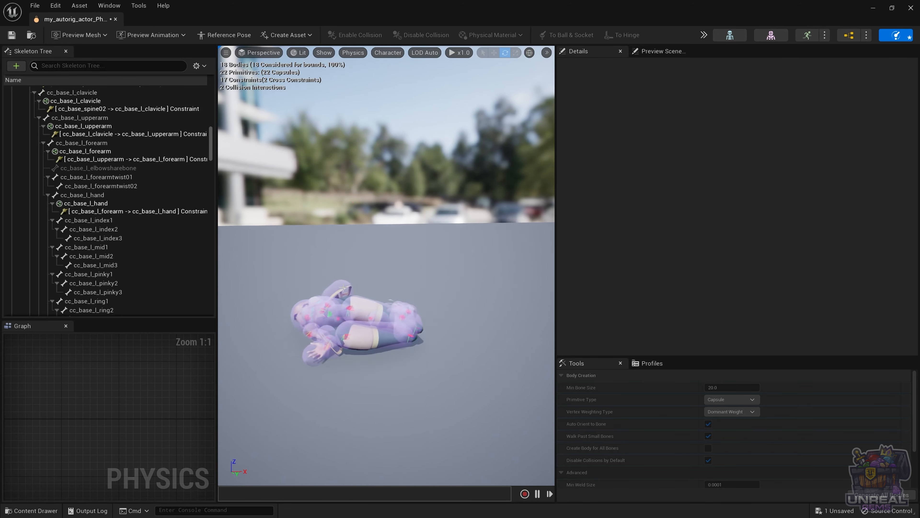
pyautogui.moveTo(343, 288)
pyautogui.keyDown('ctrl'); pyautogui.mouseDown(button='right')
pyautogui.moveTo(359, 43)
pyautogui.moveTo(306, 10)
pyautogui.moveTo(432, 75)
pyautogui.moveTo(210, 3)
pyautogui.moveTo(383, 118)
pyautogui.mouseUp(button='right'); pyautogui.keyUp('ctrl')
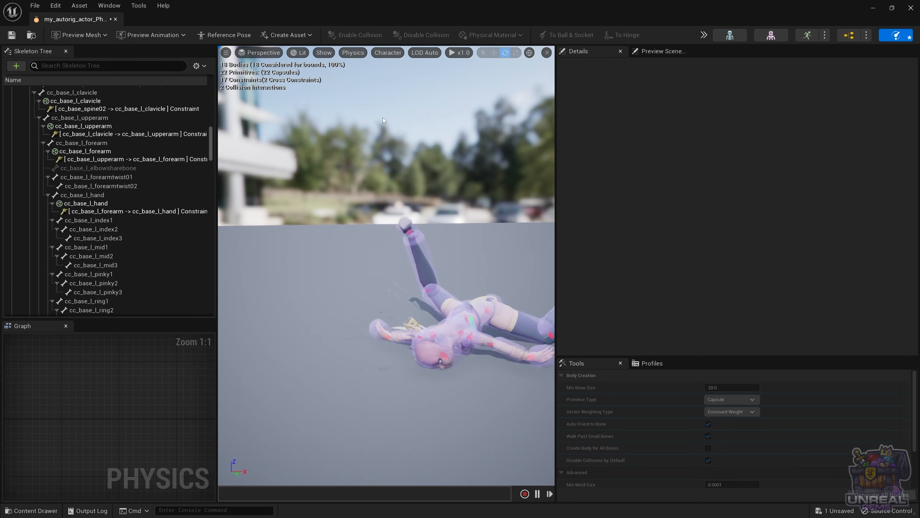
pyautogui.moveTo(413, 292)
pyautogui.keyDown('ctrl'); pyautogui.mouseDown(button='right')
pyautogui.moveTo(364, 133)
pyautogui.moveTo(238, 3)
pyautogui.moveTo(361, 12)
pyautogui.moveTo(436, 170)
pyautogui.mouseUp(button='right'); pyautogui.keyUp('ctrl')
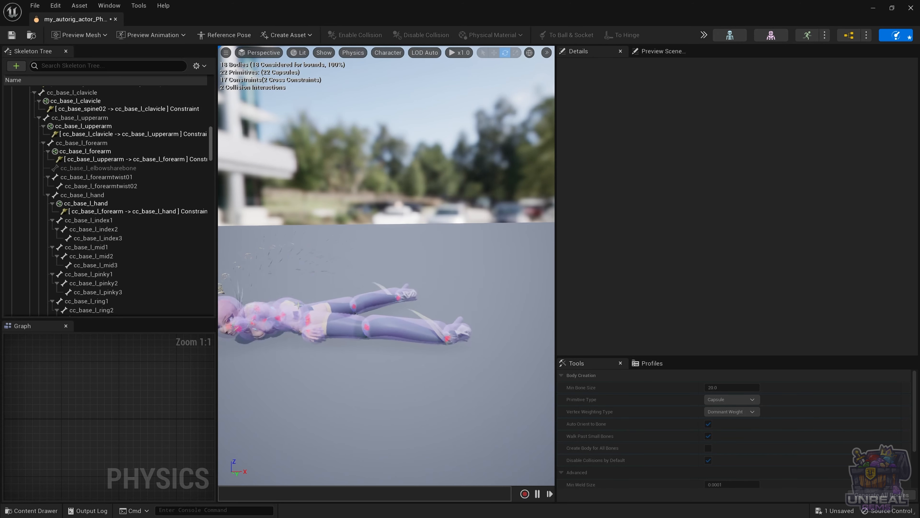
pyautogui.moveTo(310, 317)
pyautogui.keyDown('ctrl'); pyautogui.mouseDown(button='right')
pyautogui.moveTo(321, 205)
pyautogui.moveTo(372, 89)
pyautogui.moveTo(353, 133)
pyautogui.mouseUp(button='right'); pyautogui.keyUp('ctrl')
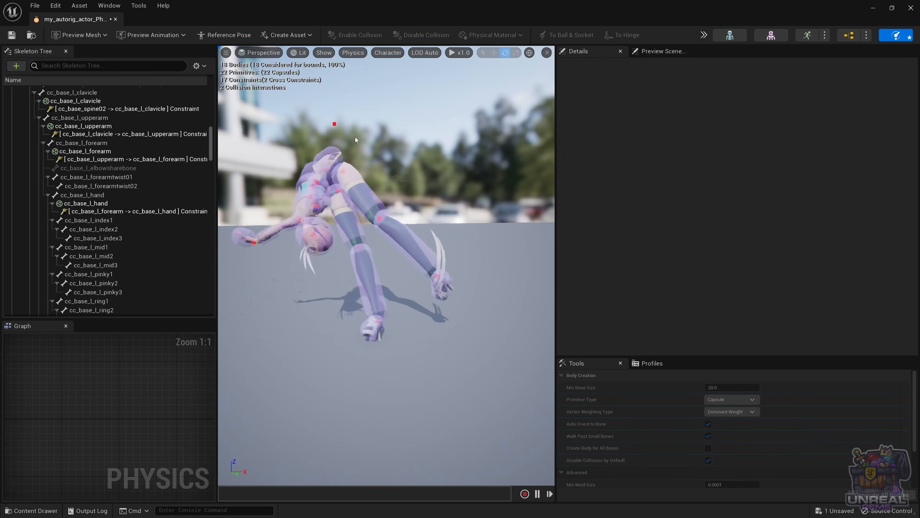
pyautogui.moveTo(239, 327)
pyautogui.keyDown('ctrl'); pyautogui.mouseDown(button='right')
pyautogui.moveTo(281, 230)
pyautogui.moveTo(408, 129)
pyautogui.moveTo(798, 95)
pyautogui.moveTo(758, 125)
pyautogui.moveTo(302, 144)
pyautogui.moveTo(279, 268)
pyautogui.moveTo(250, 226)
pyautogui.moveTo(253, 203)
pyautogui.moveTo(226, 156)
pyautogui.moveTo(316, 139)
pyautogui.mouseUp(button='right'); pyautogui.keyUp('ctrl')
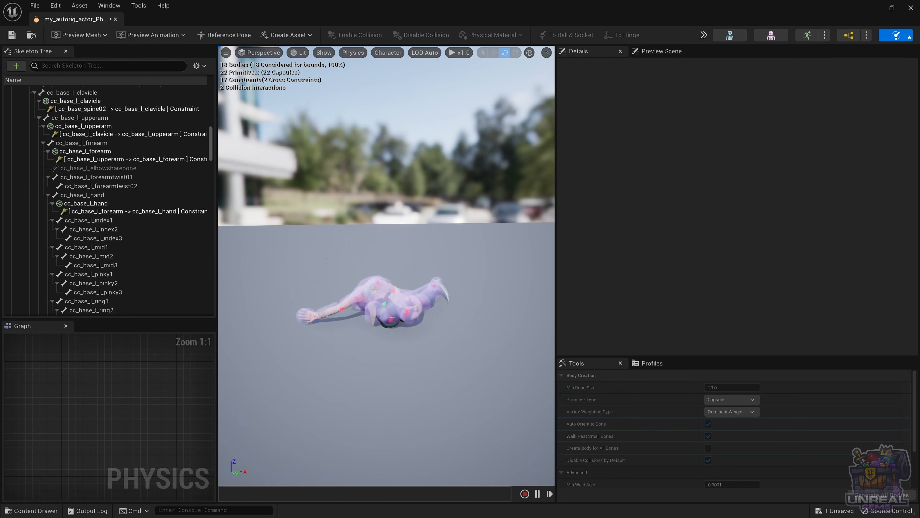
pyautogui.moveTo(395, 305)
pyautogui.keyDown('ctrl'); pyautogui.mouseDown(button='right')
pyautogui.moveTo(318, 193)
pyautogui.moveTo(443, 195)
pyautogui.moveTo(335, 199)
pyautogui.moveTo(592, 128)
pyautogui.mouseUp(button='right'); pyautogui.keyUp('ctrl')
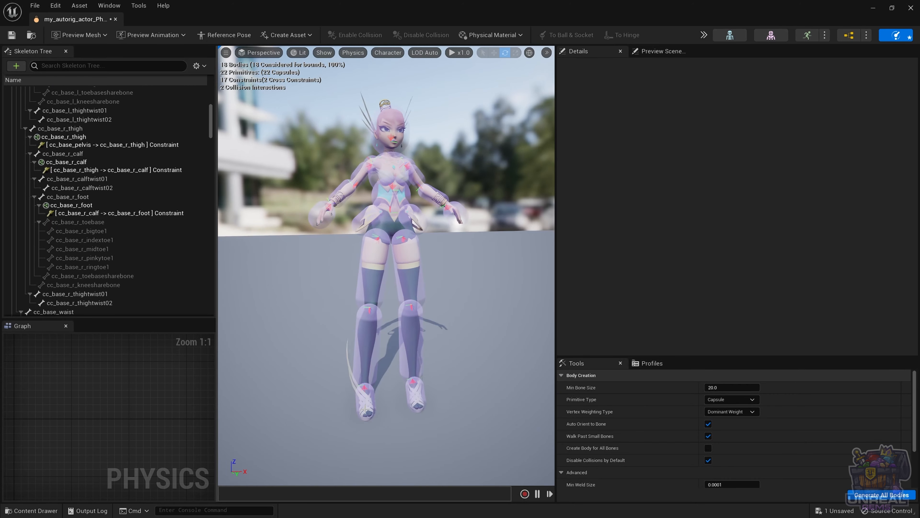
# Select all bodies of the physics asset, enable collision between them and clear the selection.
pyautogui.click(363, 411)
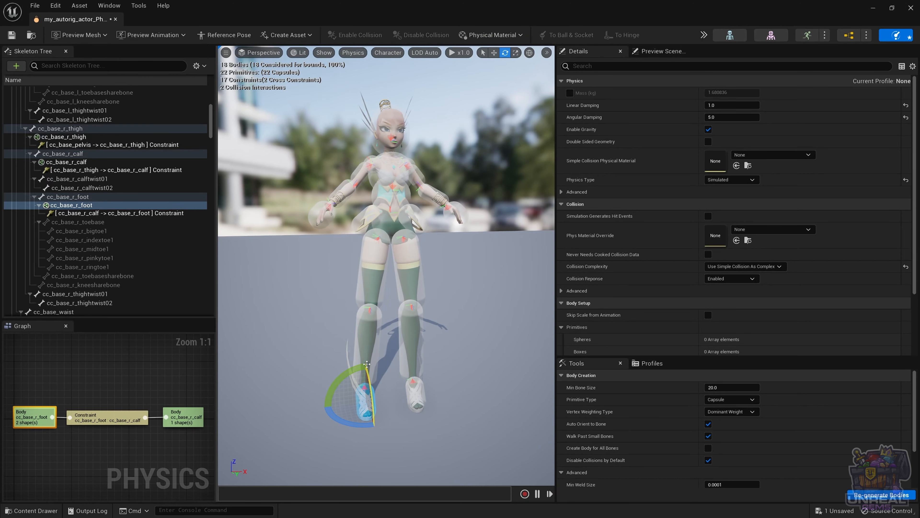
pyautogui.click(309, 355)
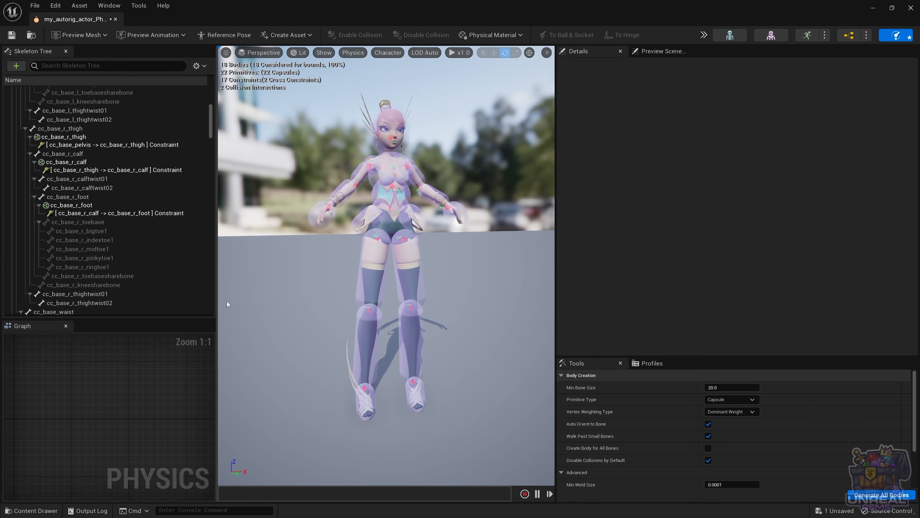
pyautogui.click(172, 271)
pyautogui.rightClick(172, 272)
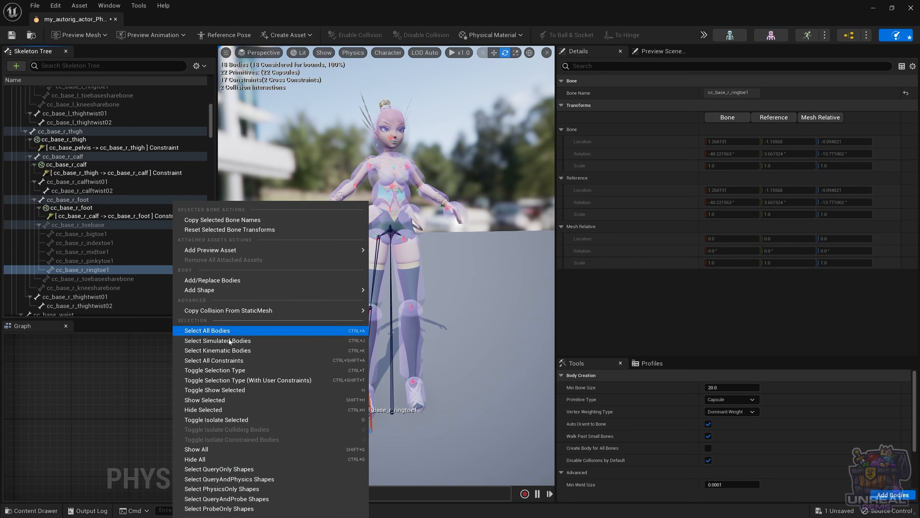
pyautogui.click(226, 331)
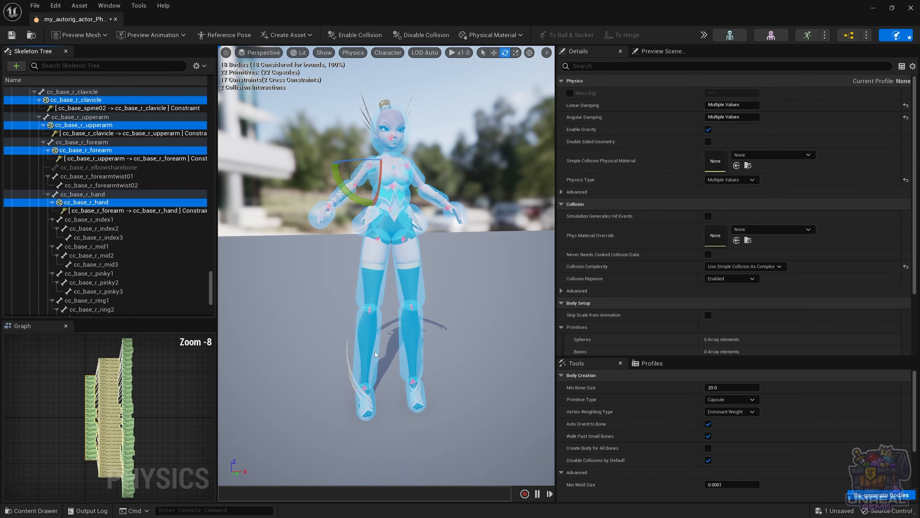
pyautogui.click(372, 35)
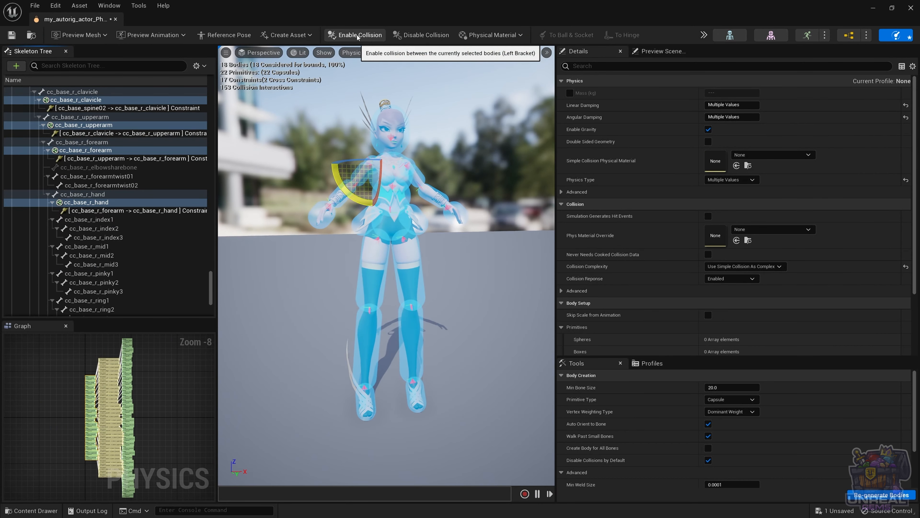
pyautogui.click(300, 362)
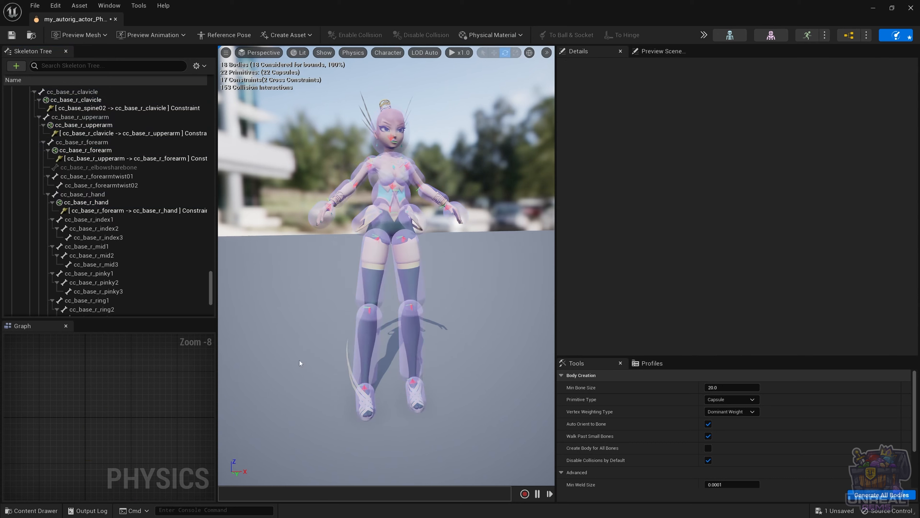
# Disable collision between the cc_base_r_foot and cc_base_r_calf bodies, then deselect them.
pyautogui.click(367, 414)
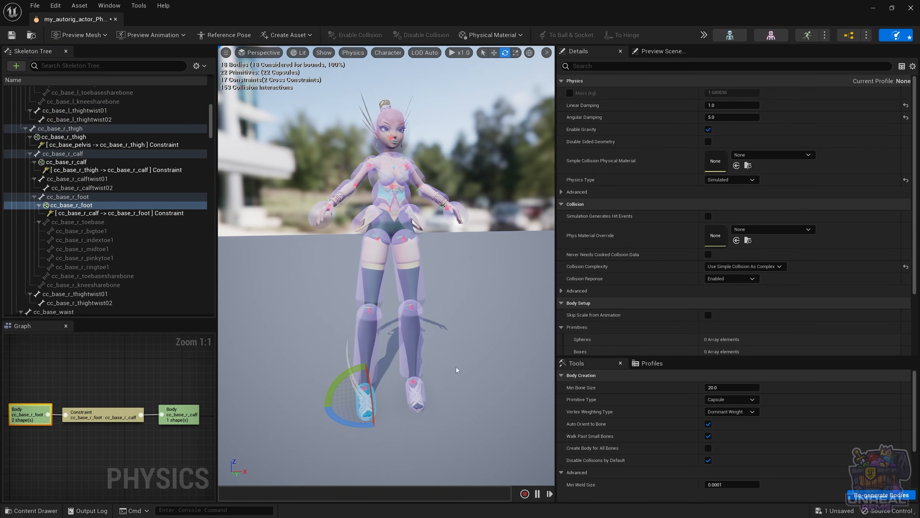
pyautogui.keyDown('ctrl'); pyautogui.click(375, 344); pyautogui.keyUp('ctrl')
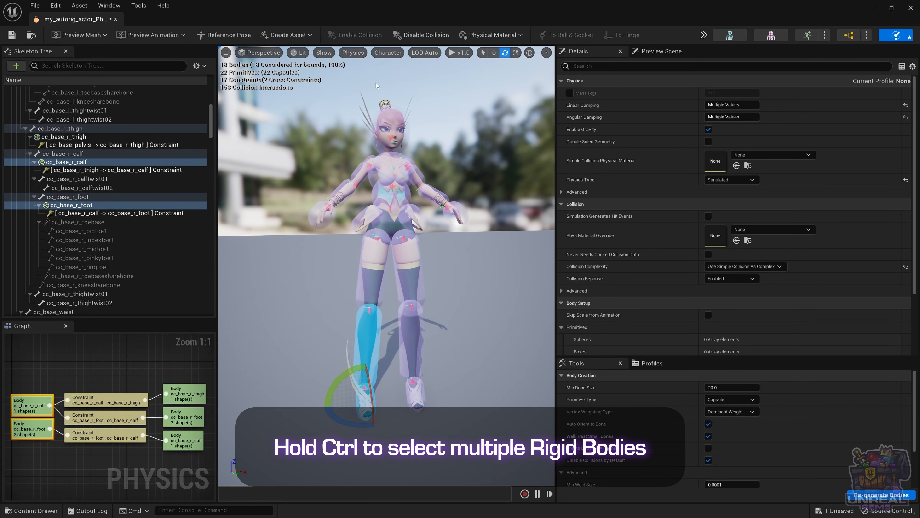
pyautogui.click(421, 39)
pyautogui.click(305, 330)
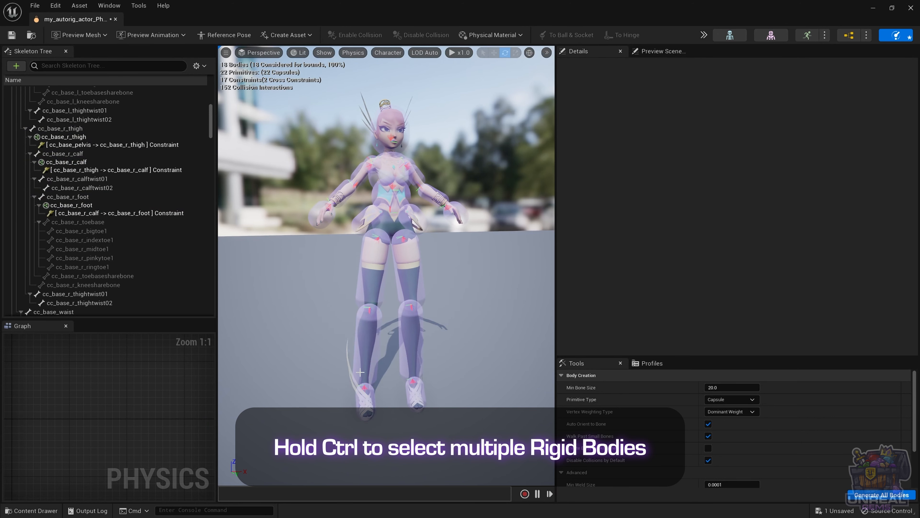
# Disable collision between the cc_base_l_foot and cc_base_l_calf bodies.
pyautogui.click(366, 400)
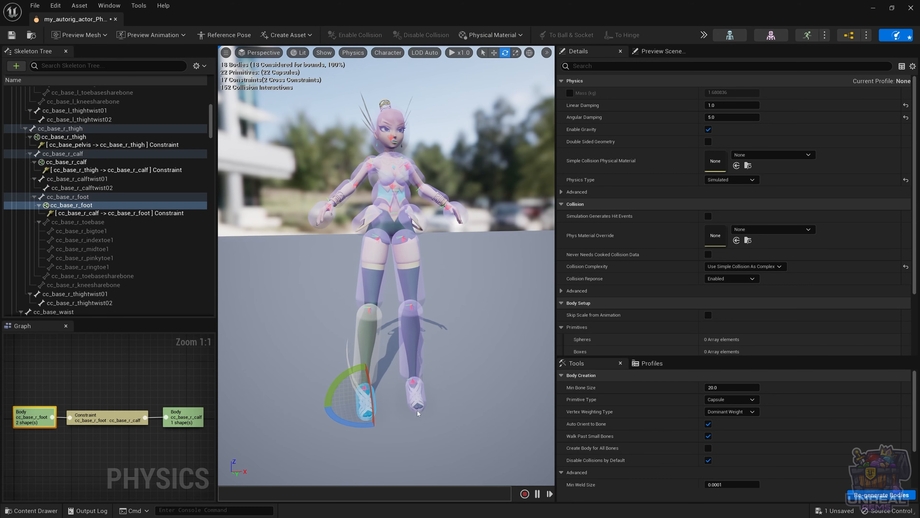
pyautogui.click(416, 398)
pyautogui.keyDown('ctrl'); pyautogui.click(413, 340); pyautogui.keyUp('ctrl')
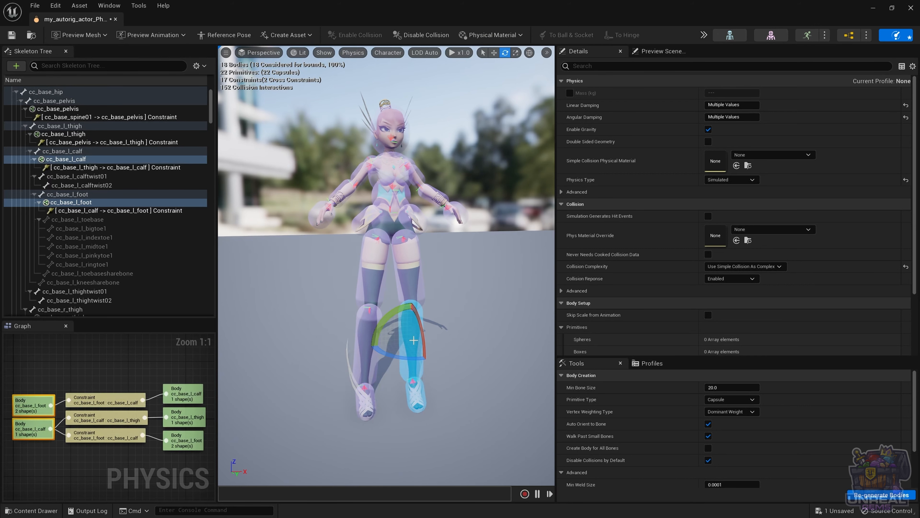
pyautogui.click(418, 36)
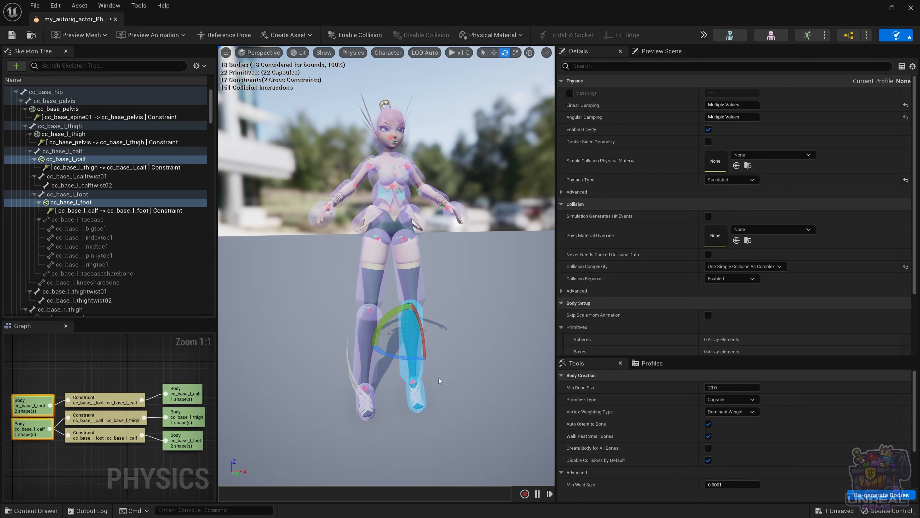
pyautogui.press('Escape')
# Disable collision between the cc_base_r_calf and cc_base_r_thigh bodies and clear the selection.
pyautogui.click(411, 340)
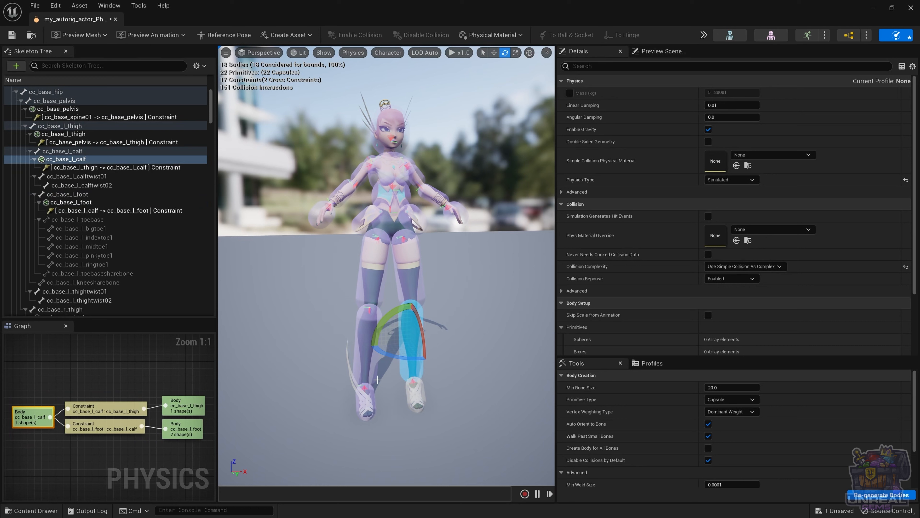
pyautogui.click(367, 345)
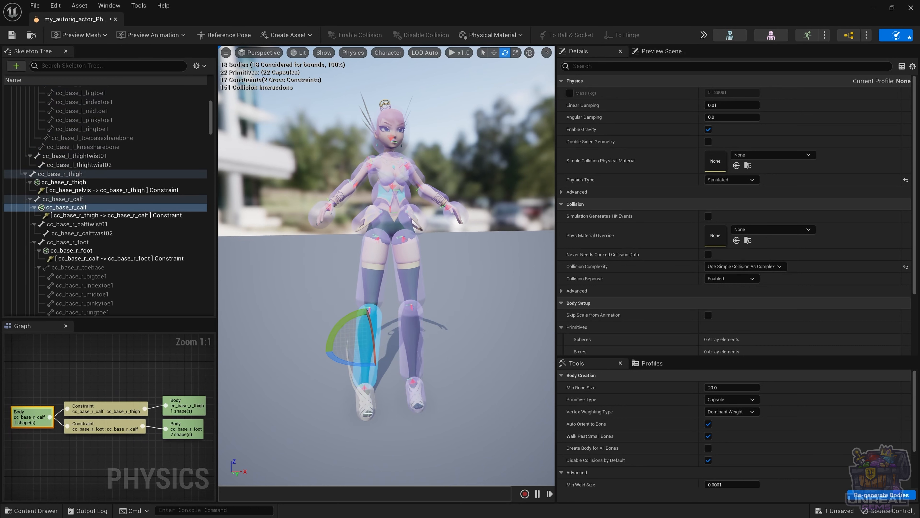
pyautogui.keyDown('ctrl'); pyautogui.click(368, 276); pyautogui.keyUp('ctrl')
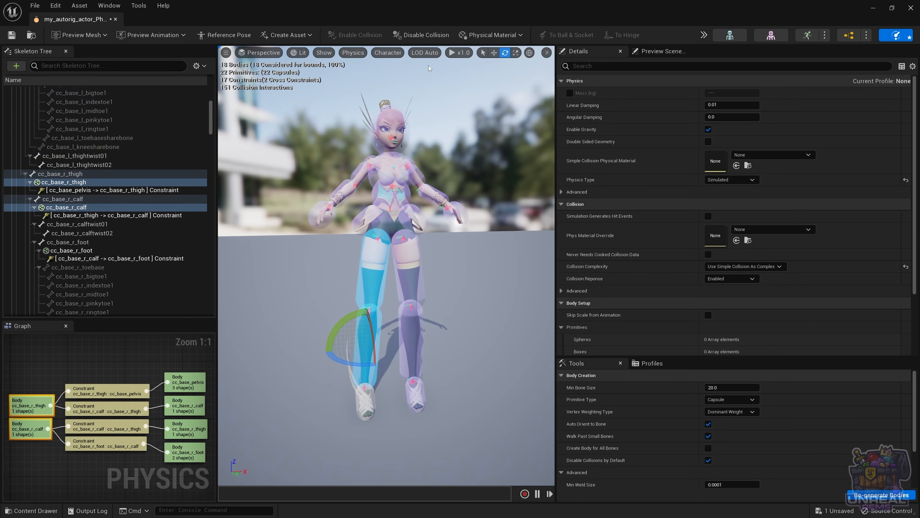
pyautogui.click(417, 35)
pyautogui.click(439, 282)
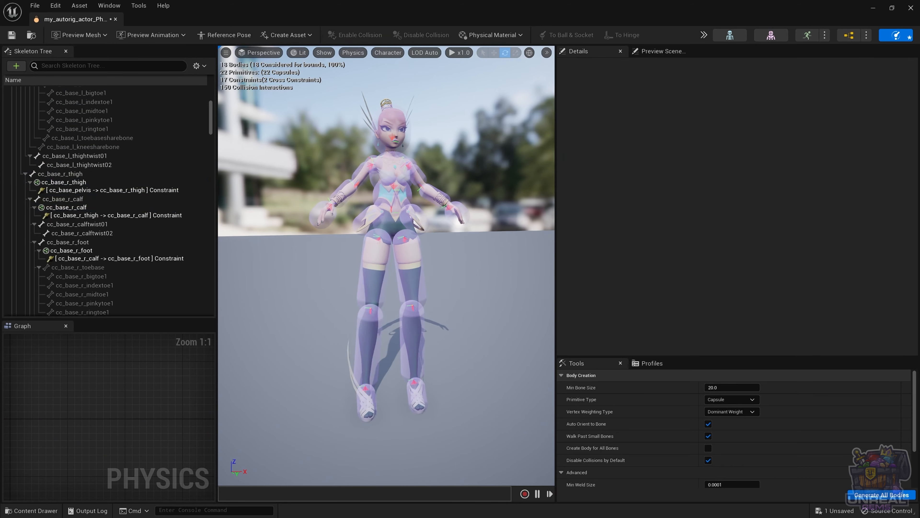
# Disable collision between the cc_base_l_thigh and cc_base_l_calf bodies and clear the selection.
pyautogui.moveTo(422, 274); pyautogui.dragTo(417, 271)
pyautogui.click(421, 273)
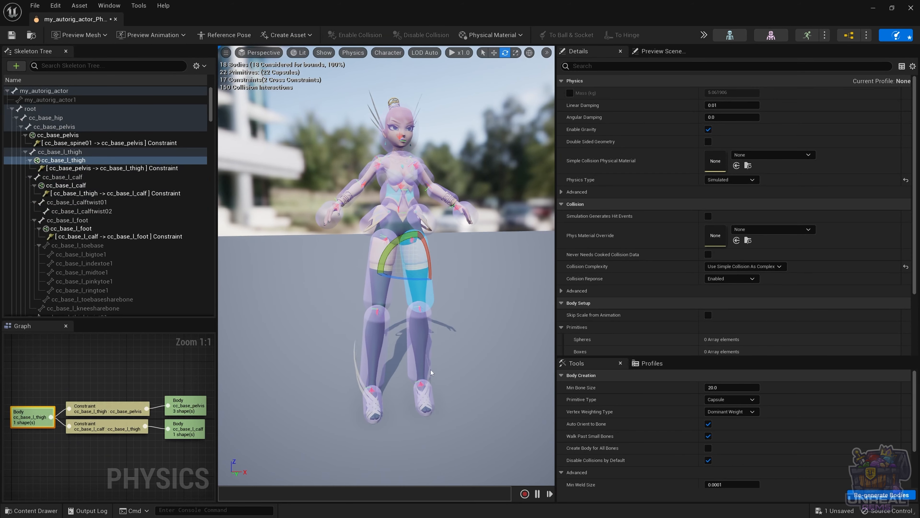
pyautogui.keyDown('ctrl'); pyautogui.click(421, 354); pyautogui.keyUp('ctrl')
pyautogui.click(421, 35)
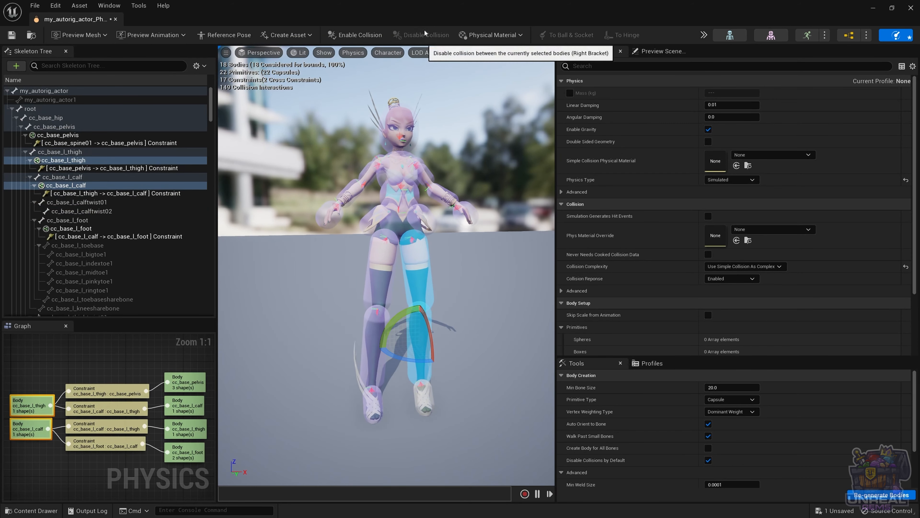
pyautogui.click(450, 328)
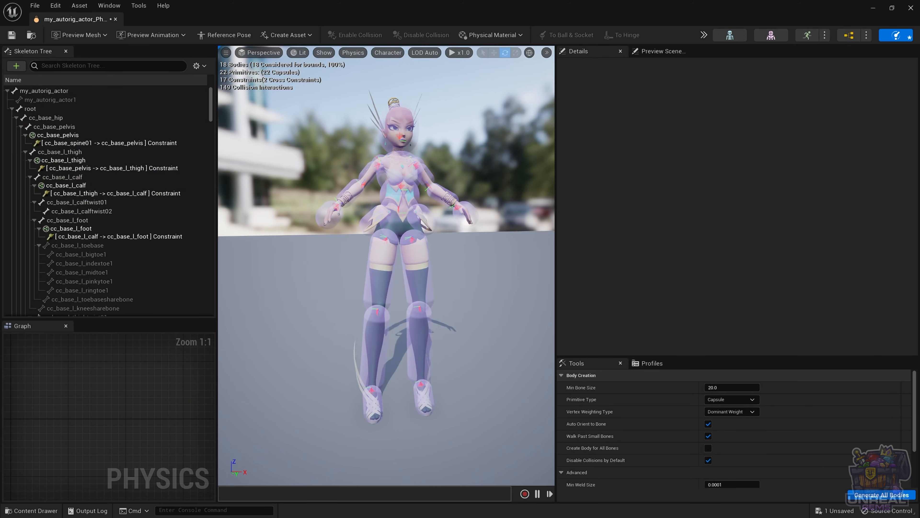
# Start and stop the simulation, select the cc_base_r_thigh body and simulate again to check how the right leg reacts.
pyautogui.hotkey('alt', 's')
pyautogui.hotkey('alt', 's')
pyautogui.click(373, 260)
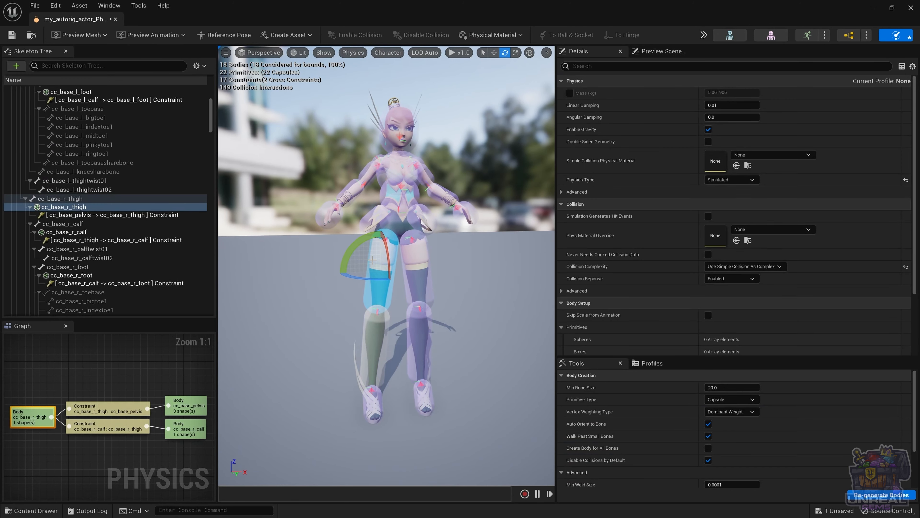
pyautogui.hotkey('alt', 's')
pyautogui.hotkey('alt', 's')
pyautogui.hotkey('alt', 's')
pyautogui.hotkey('alt', 's')
# Turn off floor collisions in the simulation options.
pyautogui.click(703, 35)
pyautogui.moveTo(736, 85)
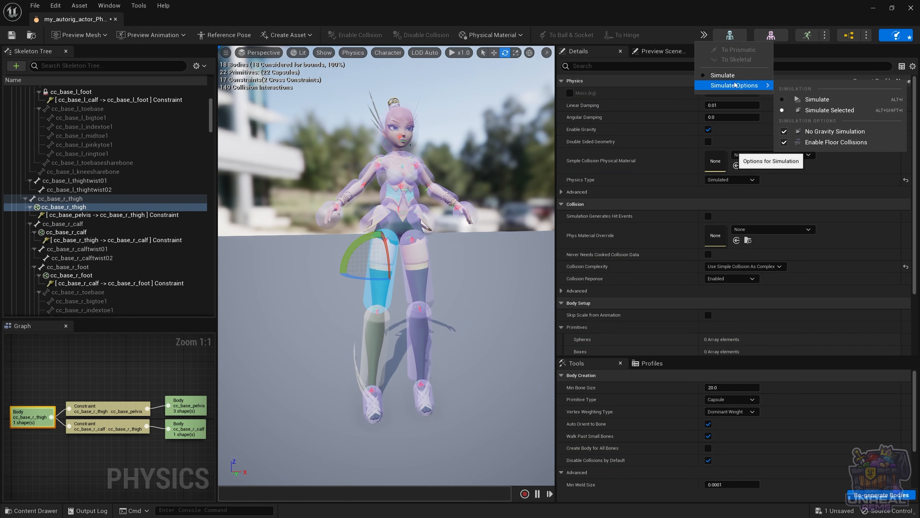
pyautogui.click(788, 144)
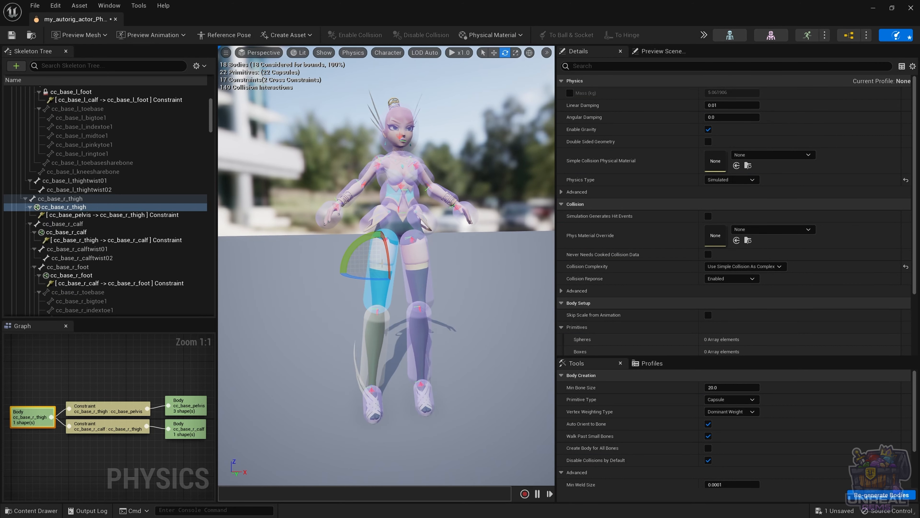
# Simulate the selected cc_base_r_thigh body twice without floor collisions, stopping each run, to check the leg's collision behavior.
pyautogui.hotkey('alt', 's')
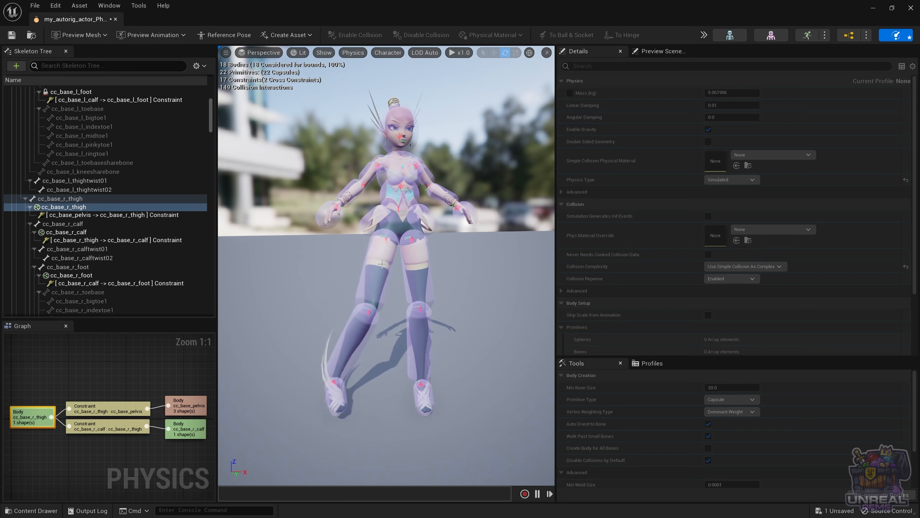
pyautogui.hotkey('alt', 's')
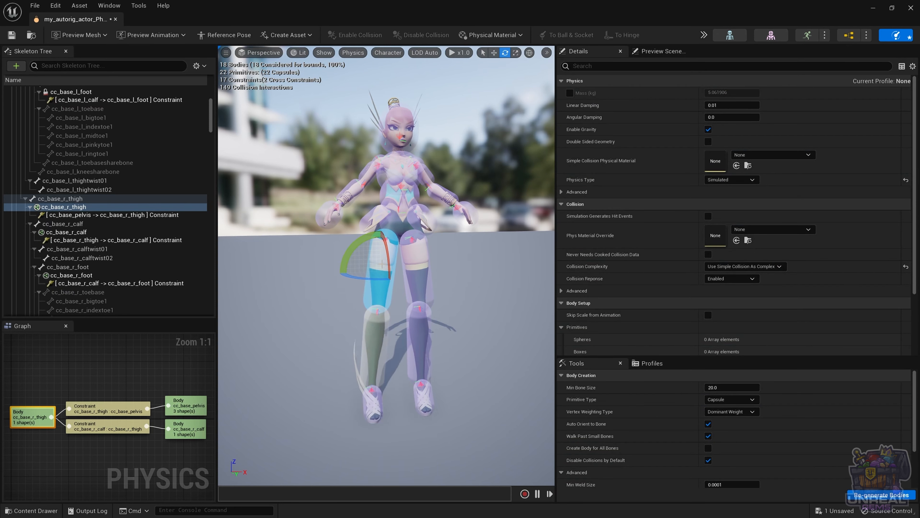
pyautogui.hotkey('alt', 's')
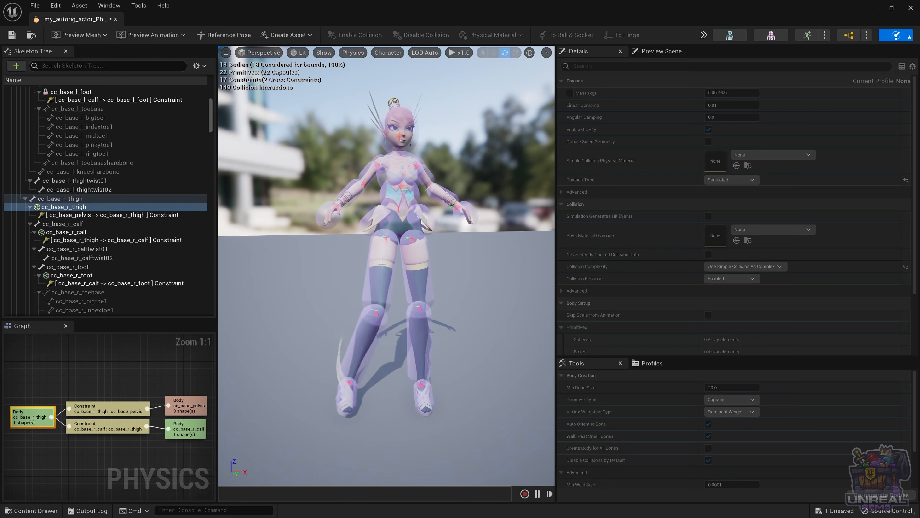
pyautogui.hotkey('alt', 's')
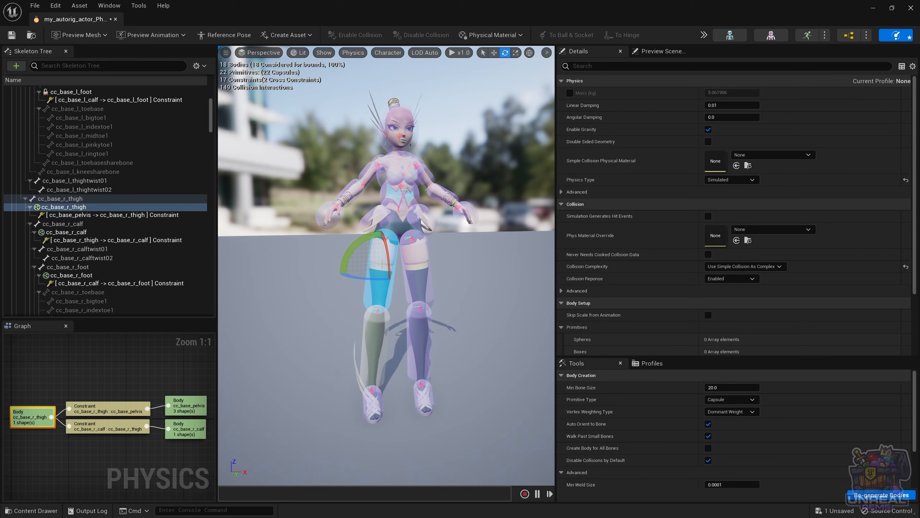
# Disable collision between the cc_base_r_thigh and cc_base_pelvis bodies and clear the selection.
pyautogui.keyDown('ctrl'); pyautogui.click(391, 230); pyautogui.keyUp('ctrl')
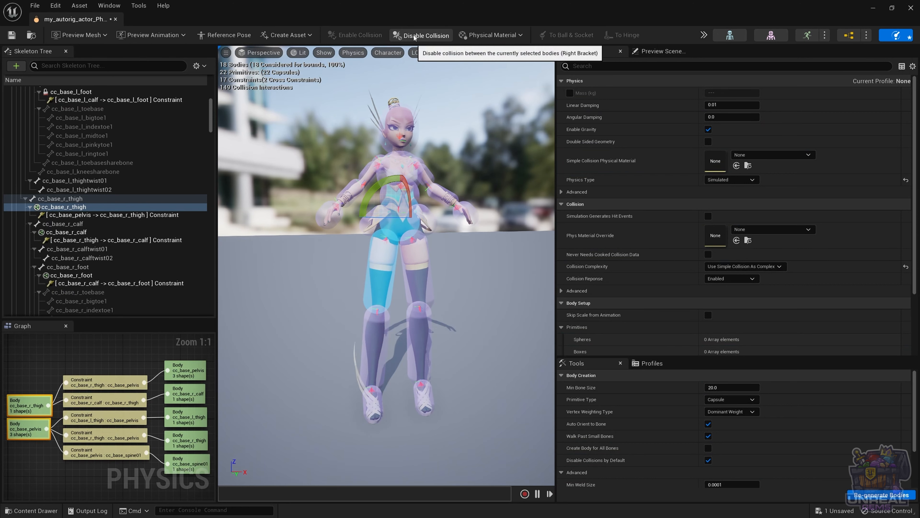
pyautogui.click(422, 35)
pyautogui.click(384, 253)
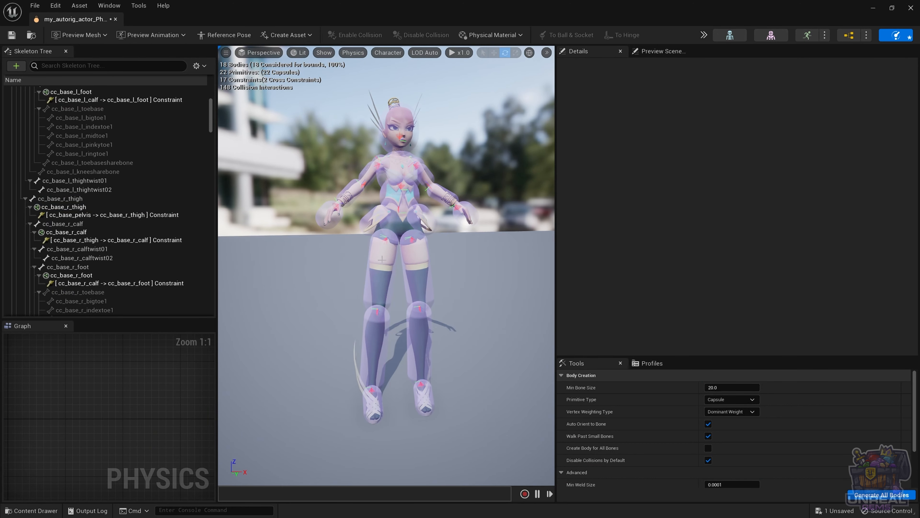
# Select the cc_base_r_thigh body, simulate it once more to check the right leg, end the simulation and deselect.
pyautogui.click(382, 259)
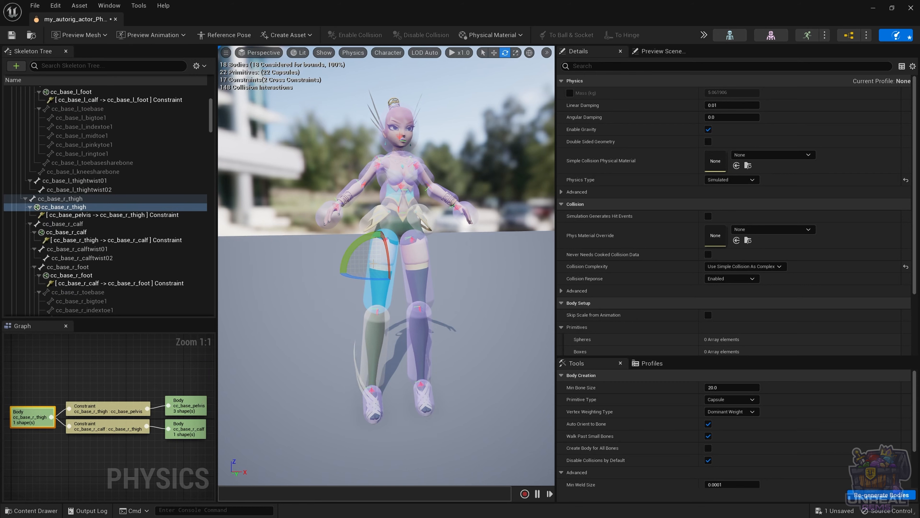
pyautogui.hotkey('alt', 's')
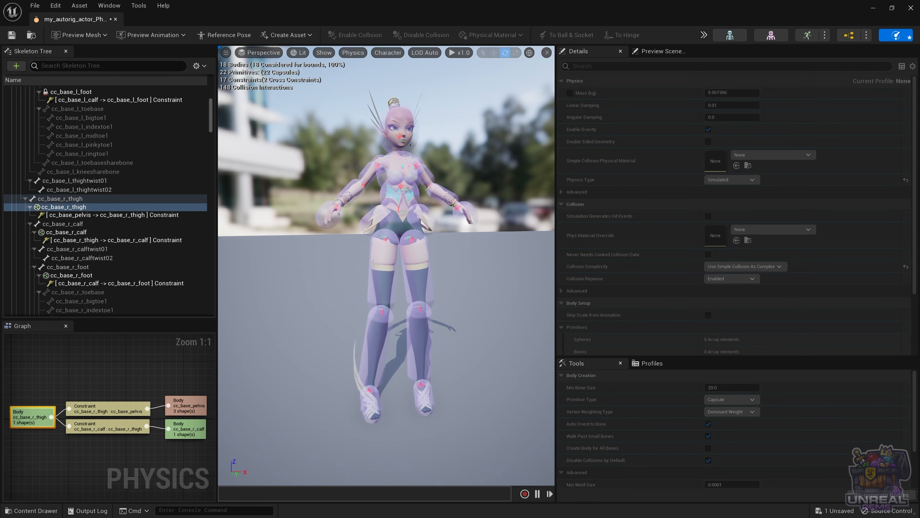
pyautogui.hotkey('alt', 's')
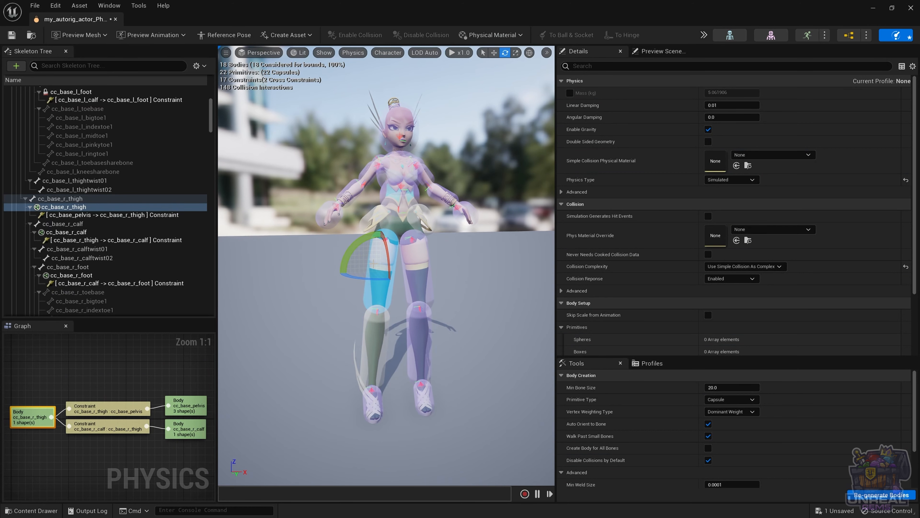
pyautogui.click(337, 287)
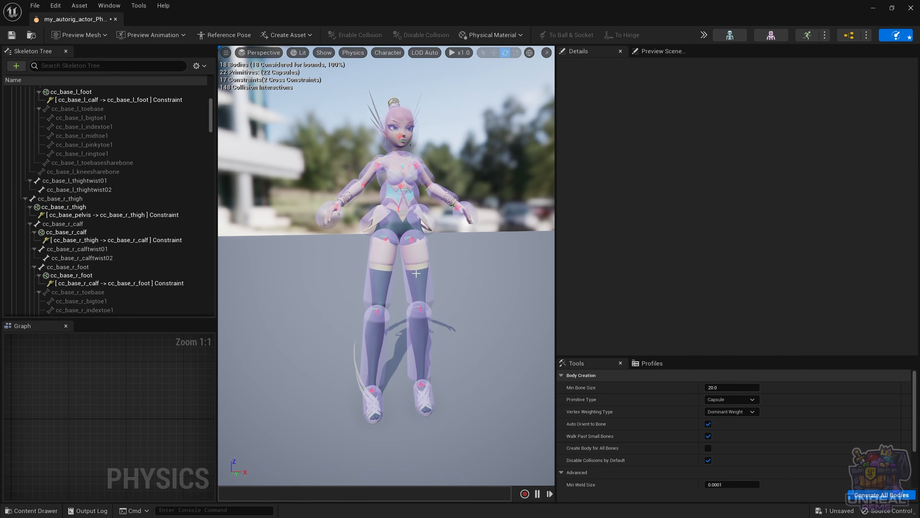
# Disable collision between the cc_base_l_thigh and cc_base_pelvis bodies.
pyautogui.click(420, 283)
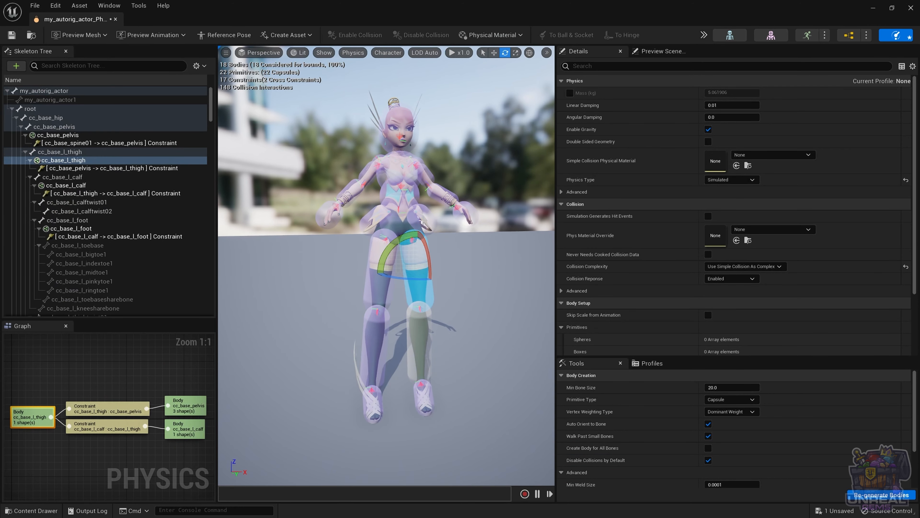
pyautogui.keyDown('ctrl'); pyautogui.click(399, 226); pyautogui.keyUp('ctrl')
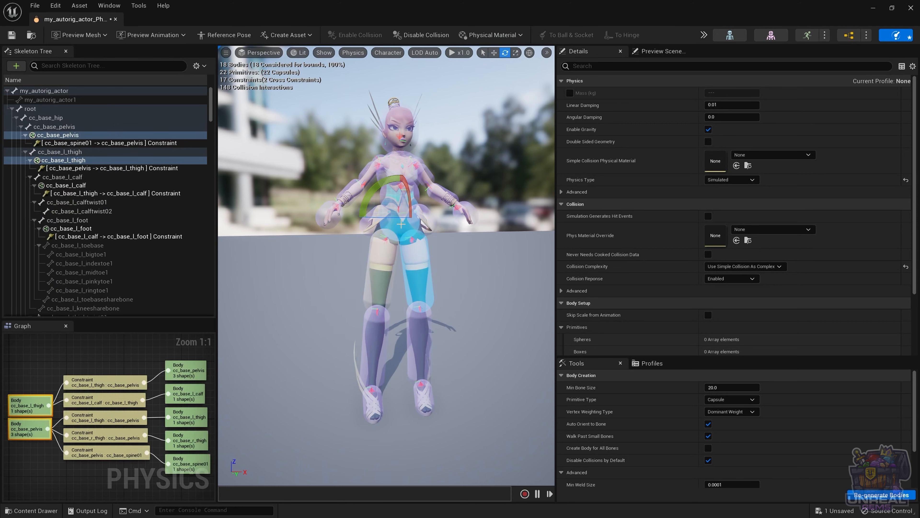
pyautogui.click(422, 35)
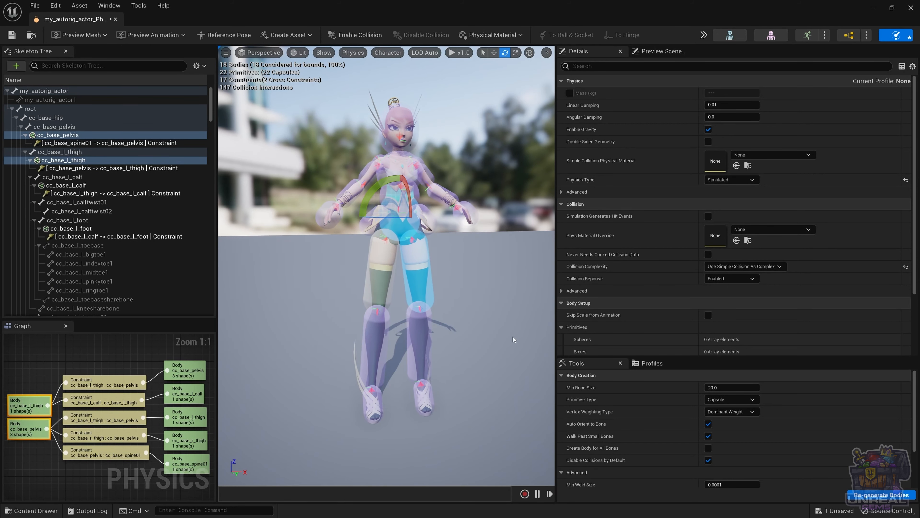
# Simulate only the cc_base_l_thigh body to check the left leg's collision behavior, end the simulation and clear the selection.
pyautogui.click(446, 320)
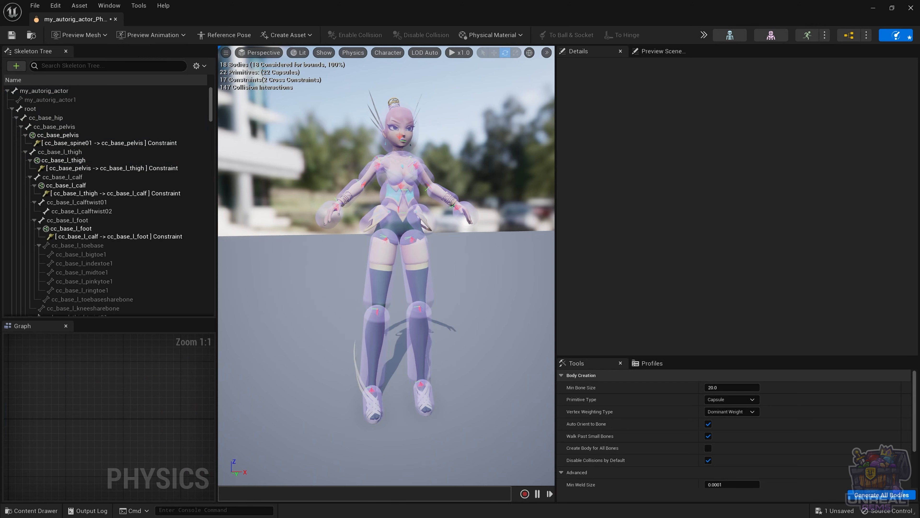
pyautogui.click(420, 348)
pyautogui.click(417, 276)
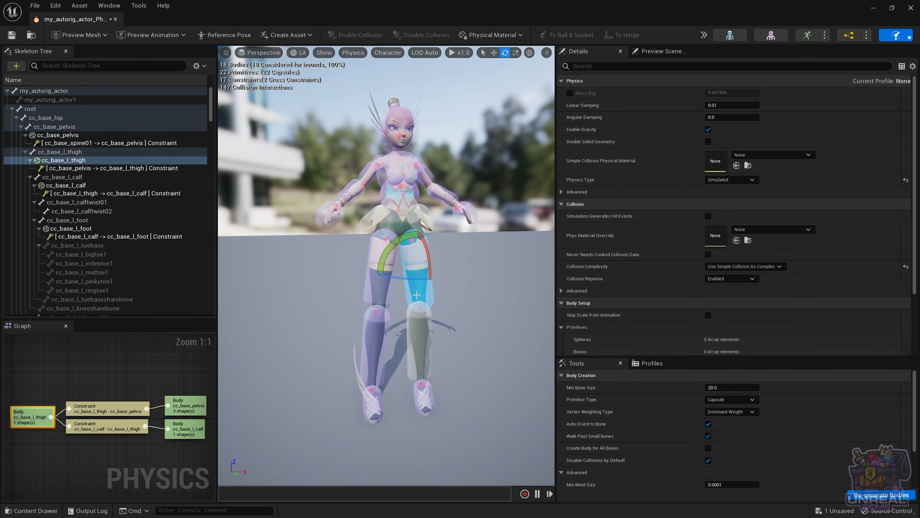
pyautogui.press('s')
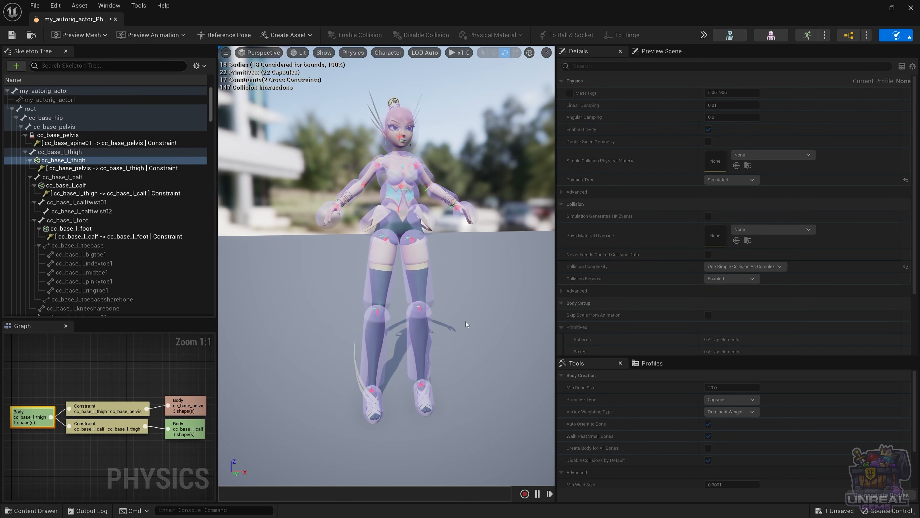
pyautogui.click(441, 269)
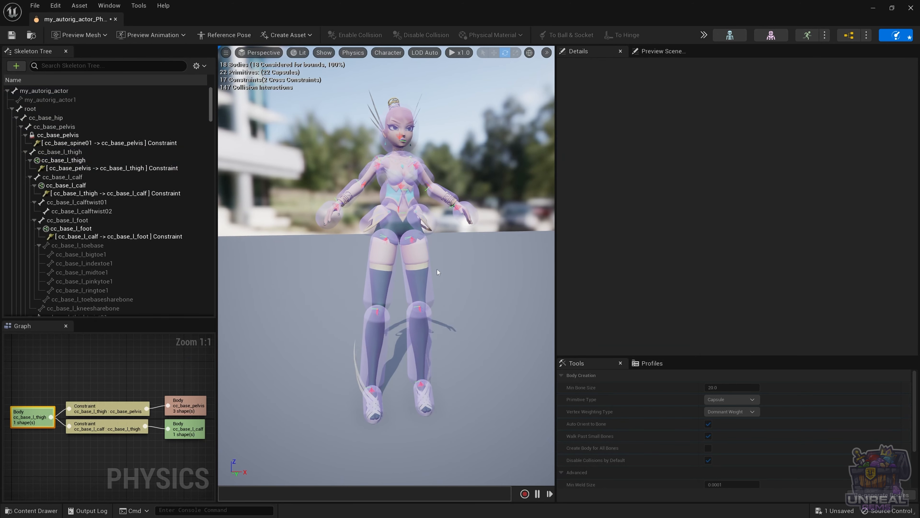
pyautogui.press('s')
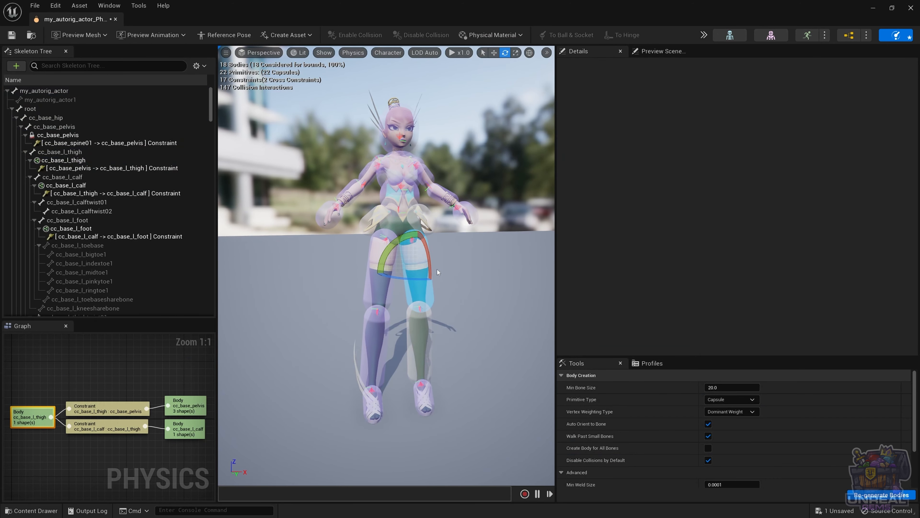
pyautogui.click(448, 260)
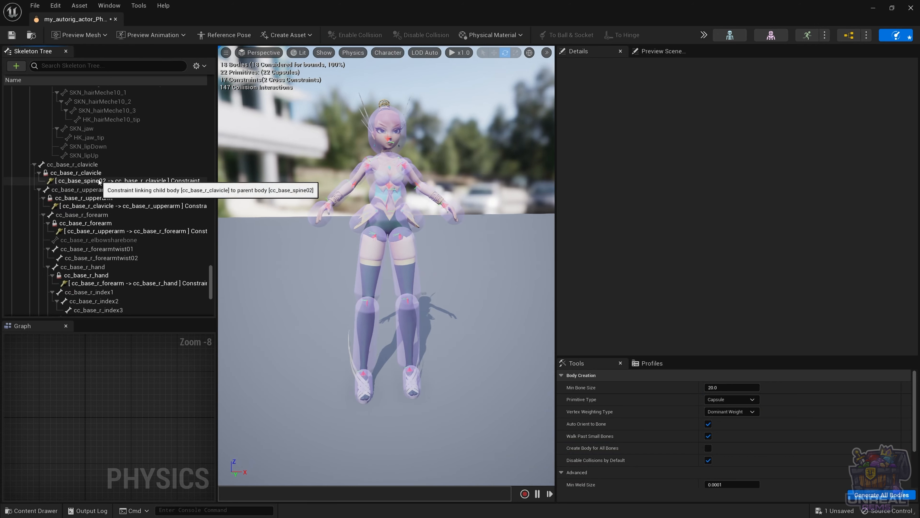
# Select all kinematic bodies of the character and choose Kinematic as their Physics Type.
pyautogui.rightClick(90, 180)
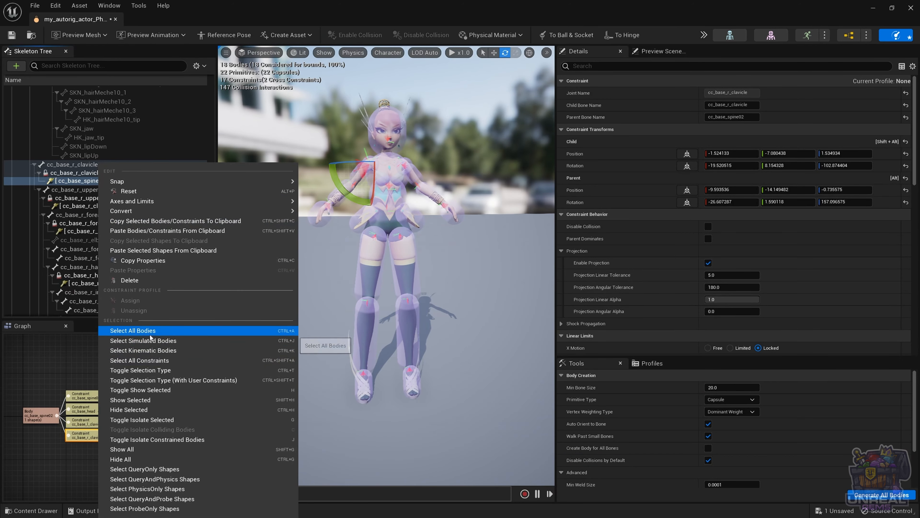
pyautogui.click(157, 350)
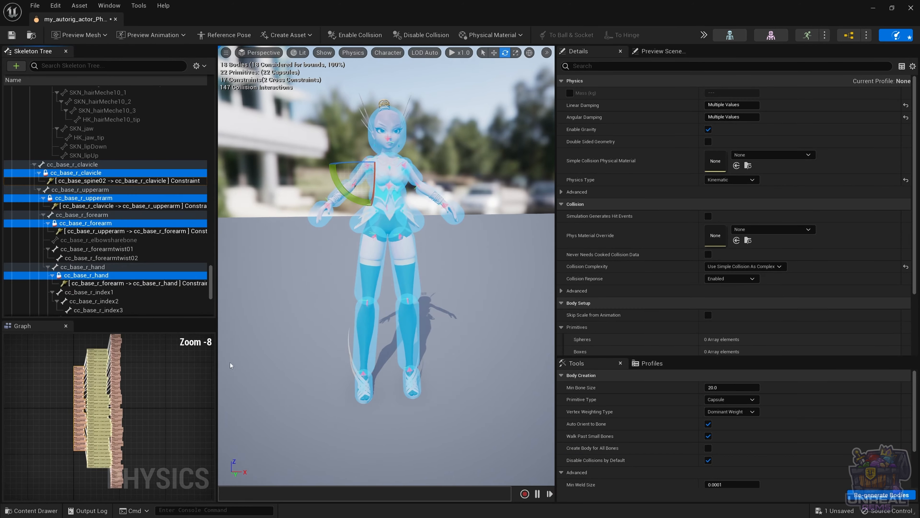
pyautogui.click(743, 180)
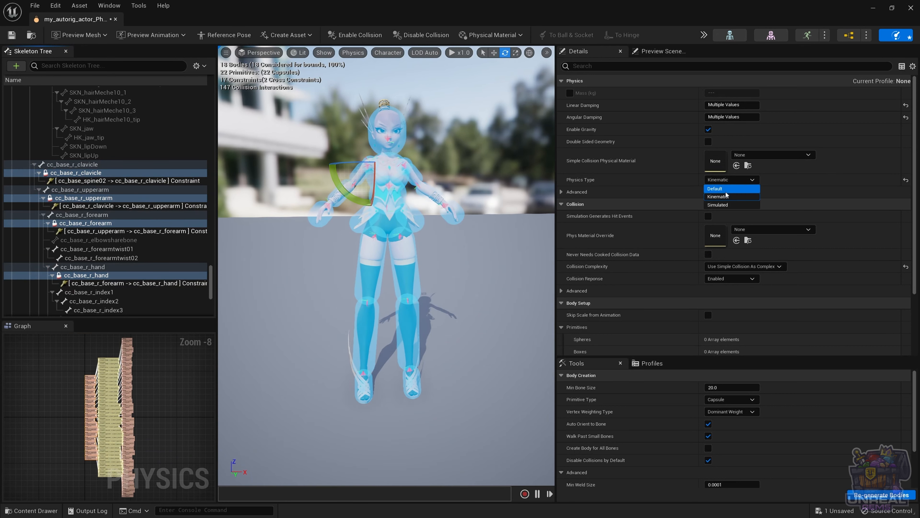
pyautogui.click(724, 194)
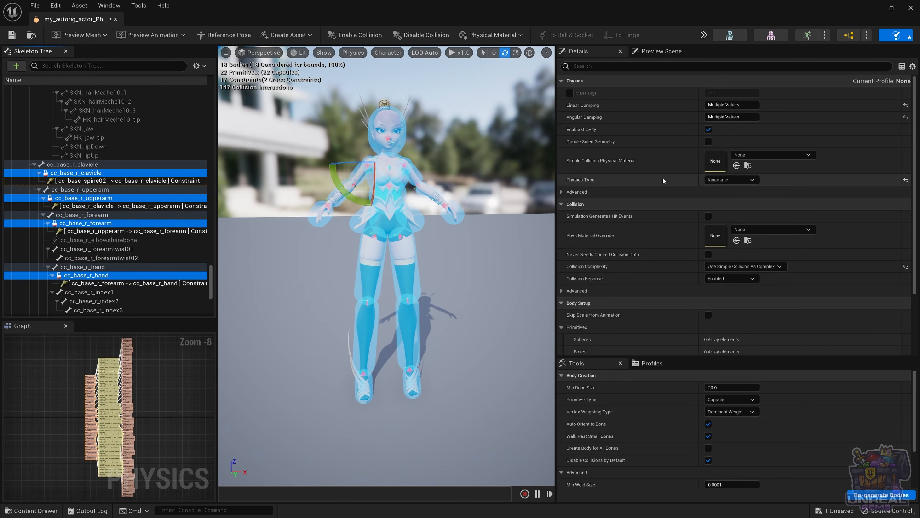
# Preview the ACQ_MF_Walk_Fwd animation on the character and select the cc_base_r_clavicle body.
pyautogui.click(149, 36)
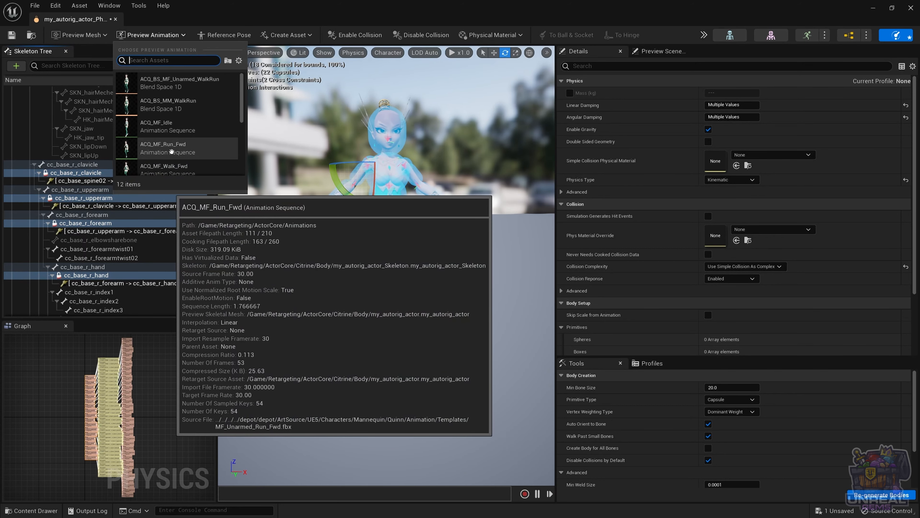
pyautogui.scroll(-1, 172, 151)
pyautogui.click(169, 147)
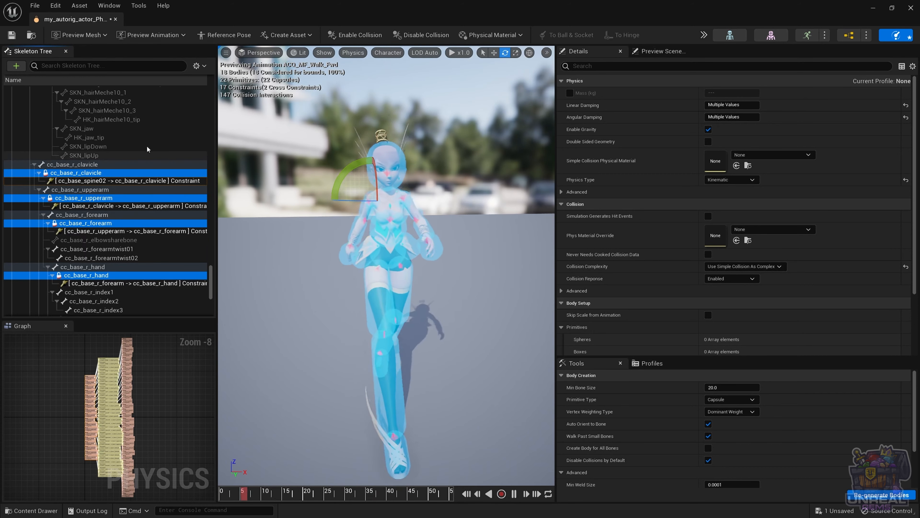
pyautogui.click(138, 146)
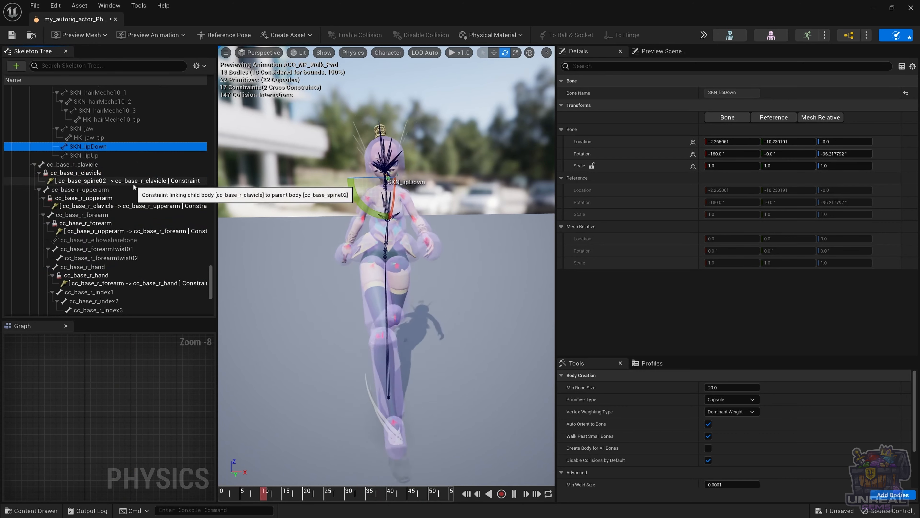
pyautogui.click(97, 180)
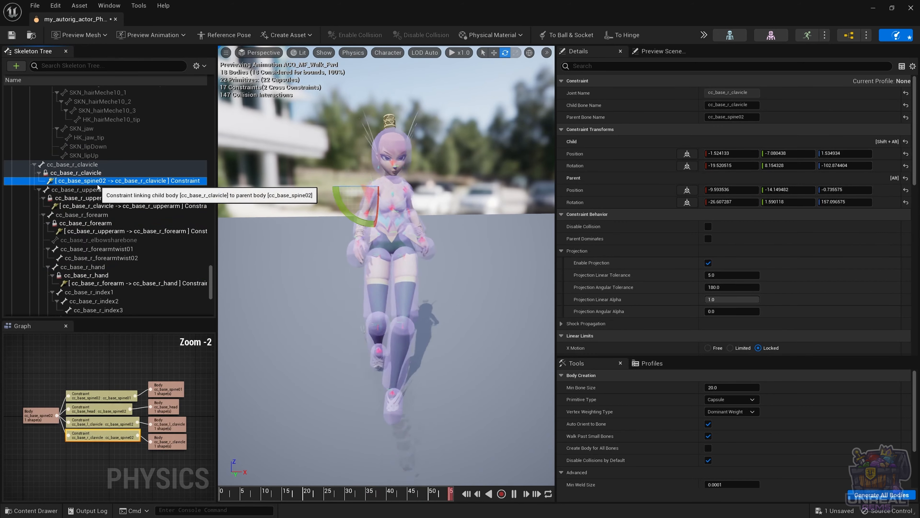
pyautogui.click(85, 173)
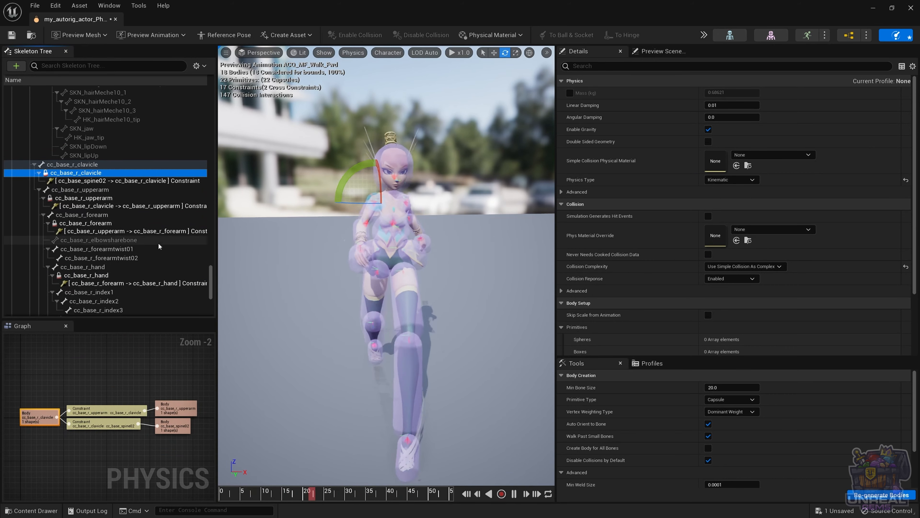
# Set the cc_base_r_hand body's Physics Type to Simulated and start simulating over the walk animation.
pyautogui.click(357, 268)
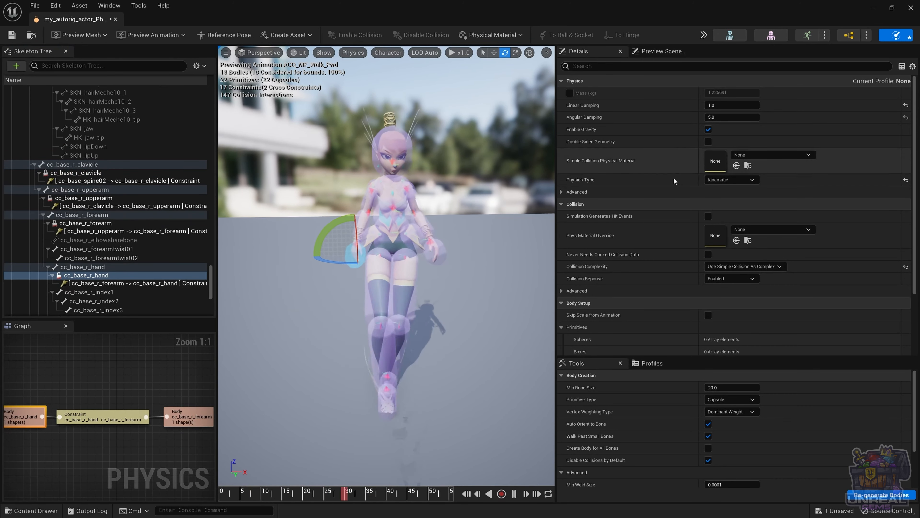
pyautogui.click(722, 180)
pyautogui.click(719, 205)
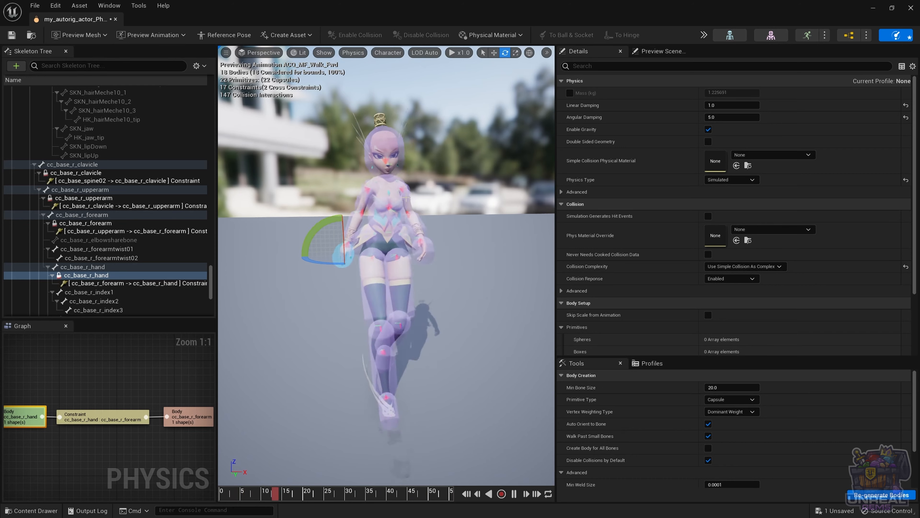
pyautogui.hotkey('alt', 's')
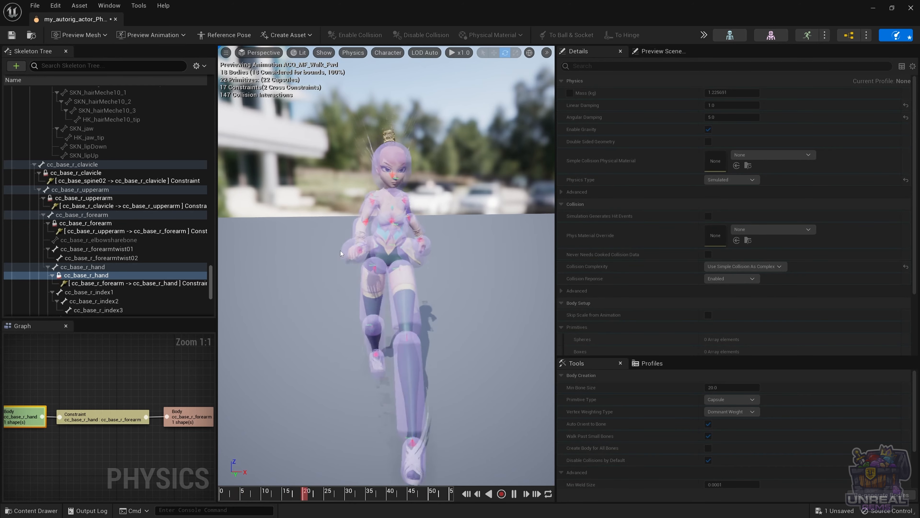
# Set the cc_base_r_hand body's Physics Type back to Kinematic.
pyautogui.click(96, 275)
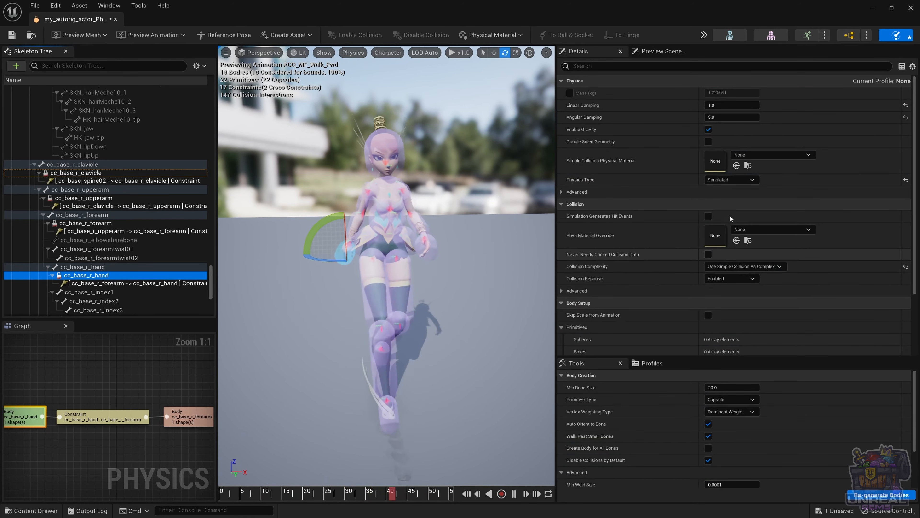
pyautogui.click(729, 180)
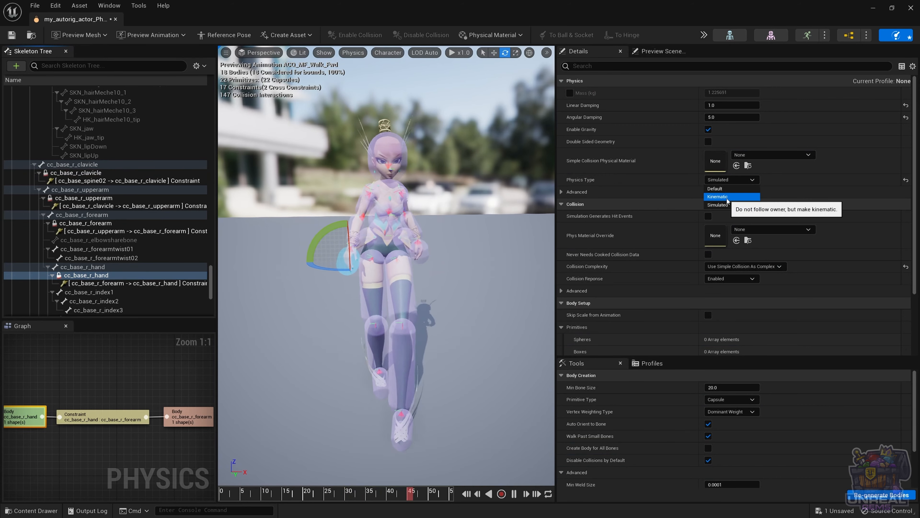
pyautogui.click(721, 196)
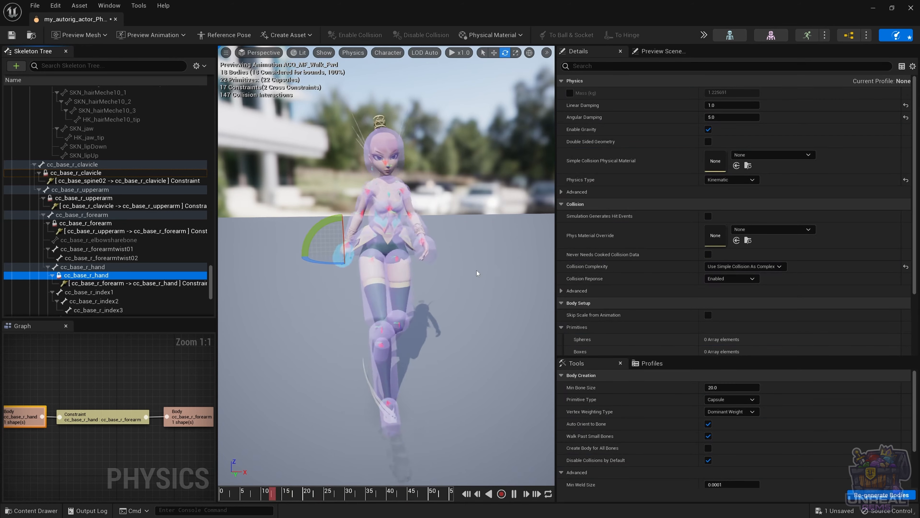
# Set the Physics Type of the cc_base_r_forearm and cc_base_r_hand bodies to Simulated, and run and stop the simulation.
pyautogui.keyDown('ctrl'); pyautogui.click(366, 223); pyautogui.keyUp('ctrl')
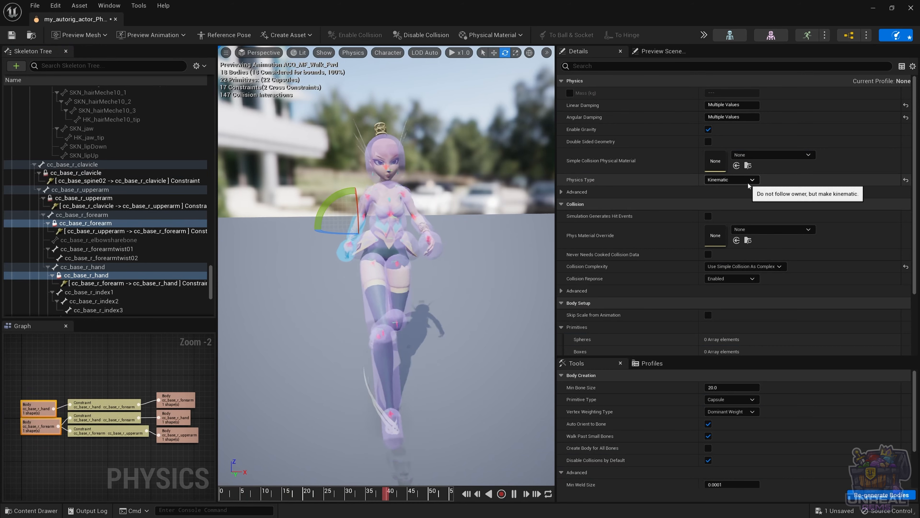
pyautogui.click(731, 180)
pyautogui.click(719, 204)
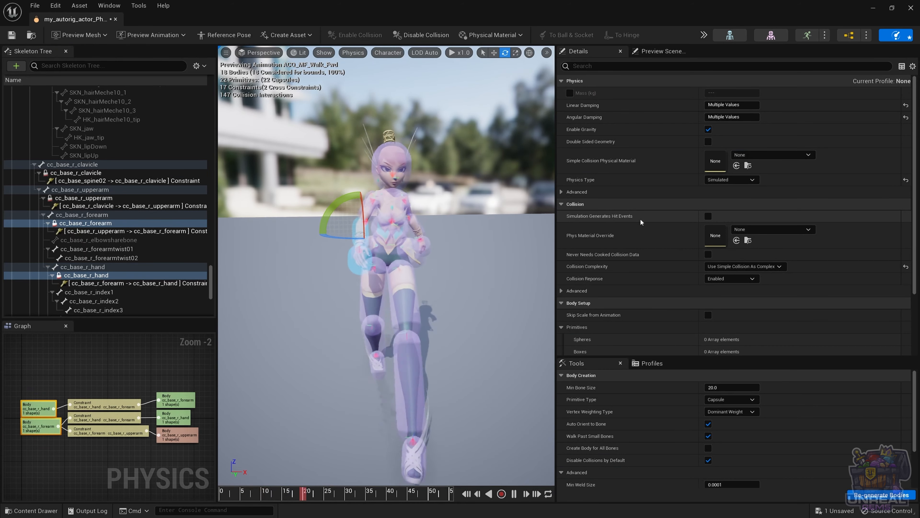
pyautogui.hotkey('alt', 's')
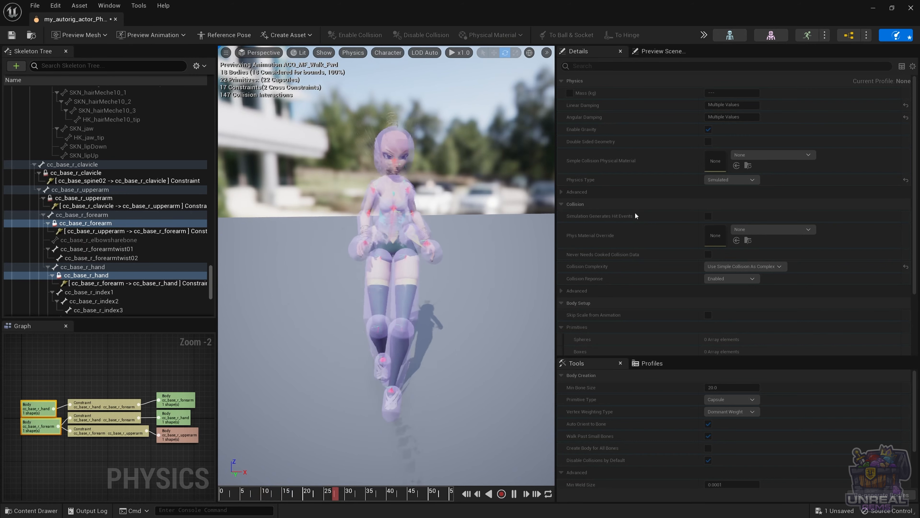
pyautogui.hotkey('alt', 's')
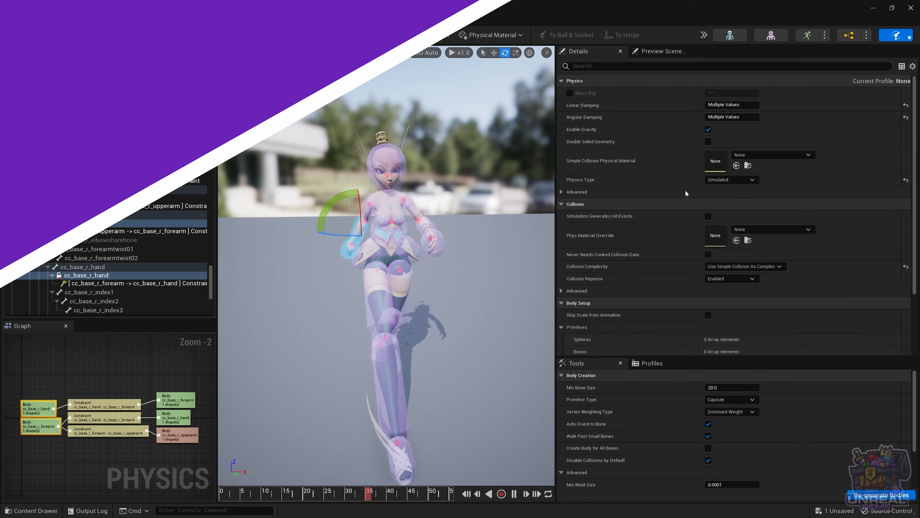